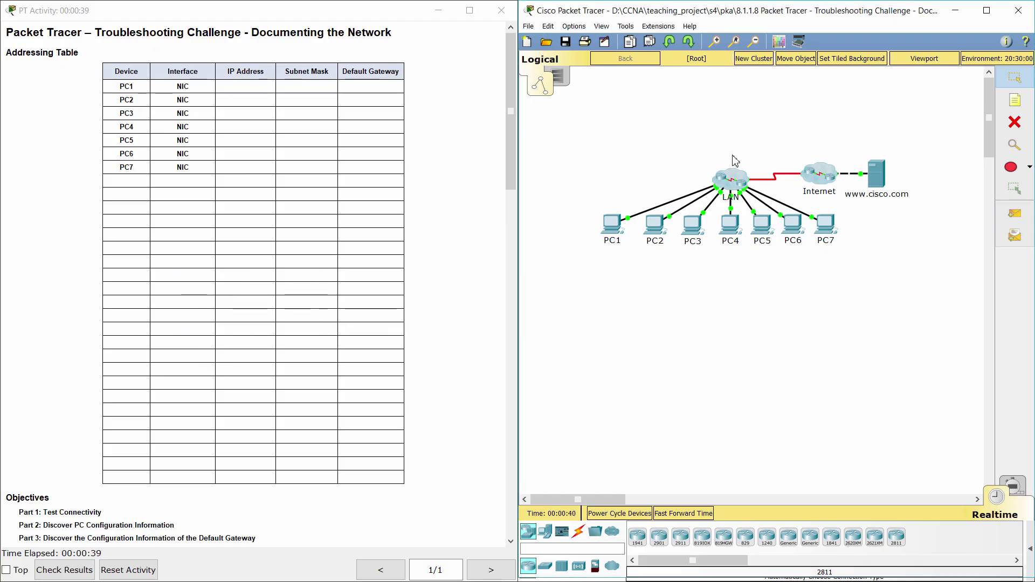
- Read the activity title, addressing table, scenario and Part 1 connectivity instructions
left_click_drag(95, 32, 420, 25)
left_click(356, 60)
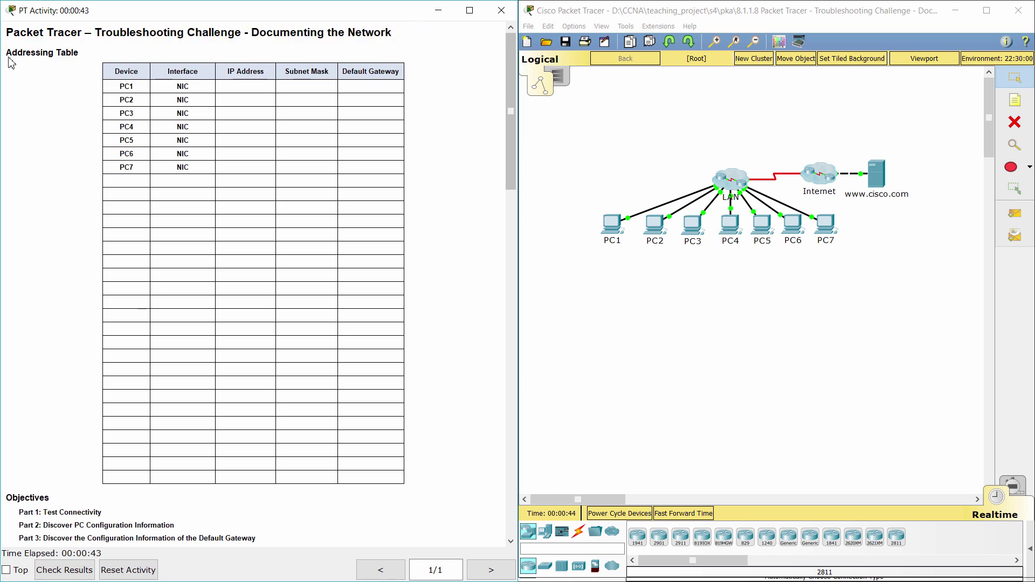
left_click_drag(6, 52, 80, 43)
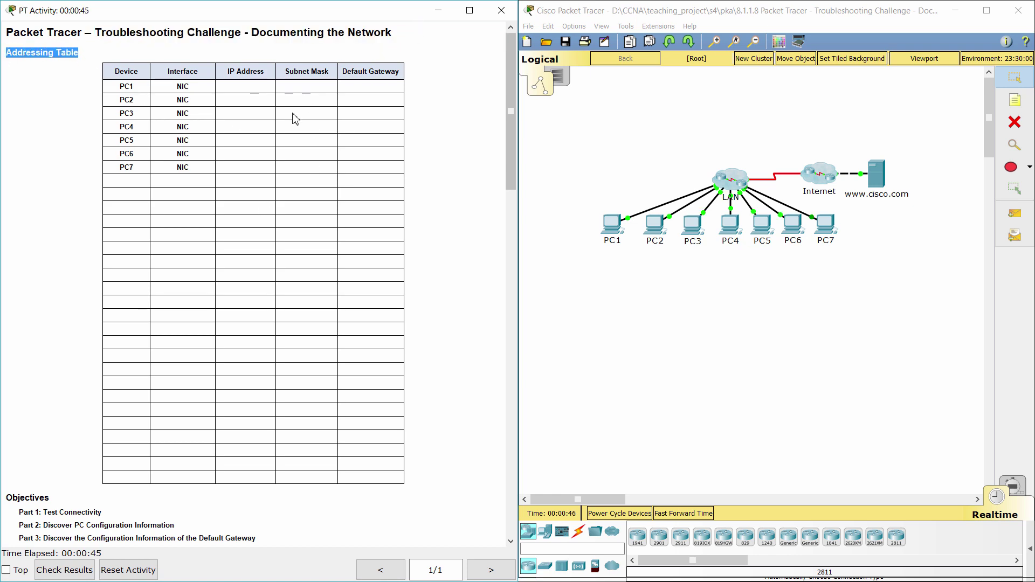
left_click(57, 284)
scroll(57, 284, "down", 8)
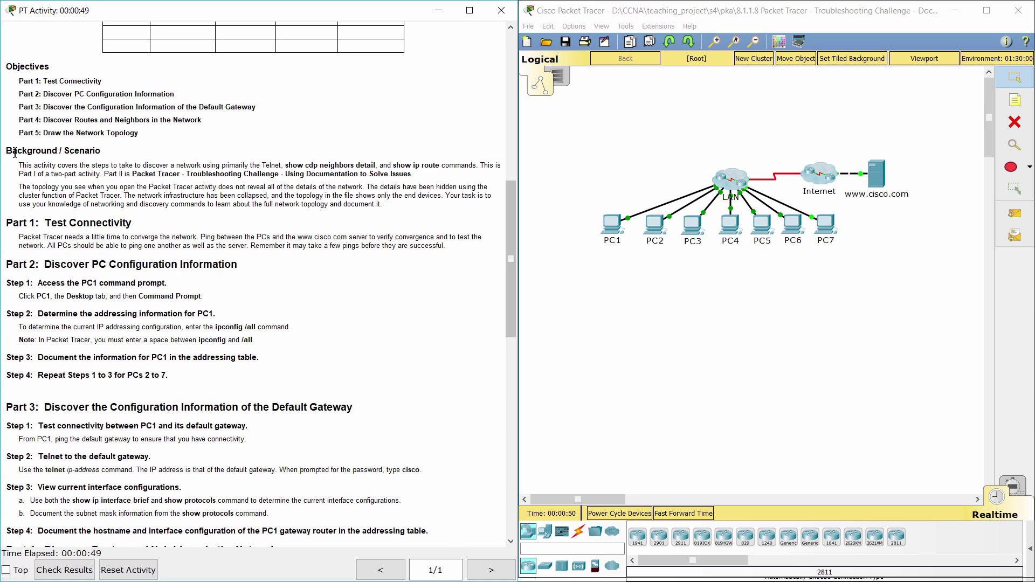
left_click_drag(7, 151, 115, 151)
left_click_drag(19, 167, 410, 205)
left_click(409, 205)
scroll(408, 225, "down", 2)
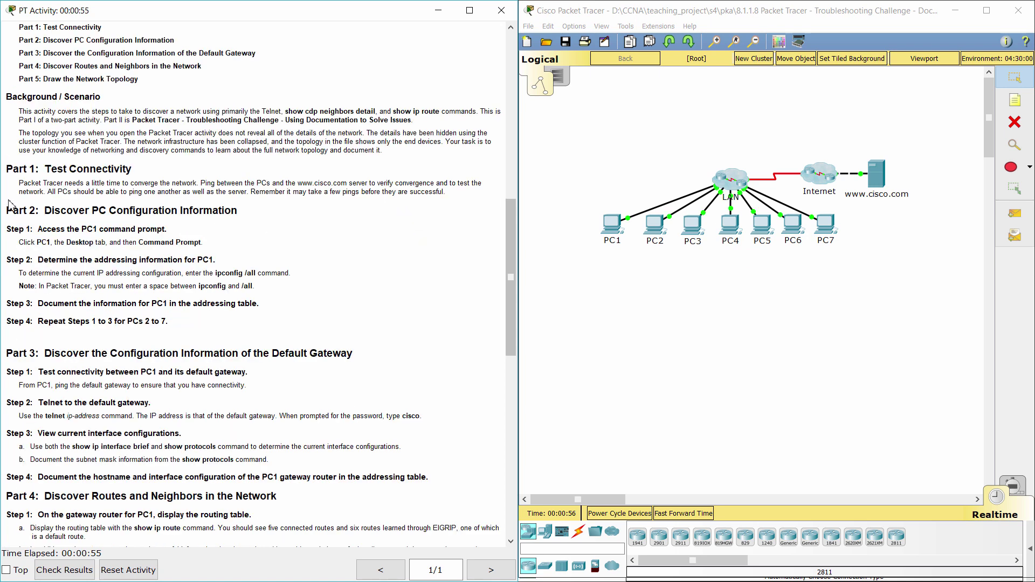
left_click_drag(7, 168, 133, 169)
left_click_drag(18, 183, 470, 203)
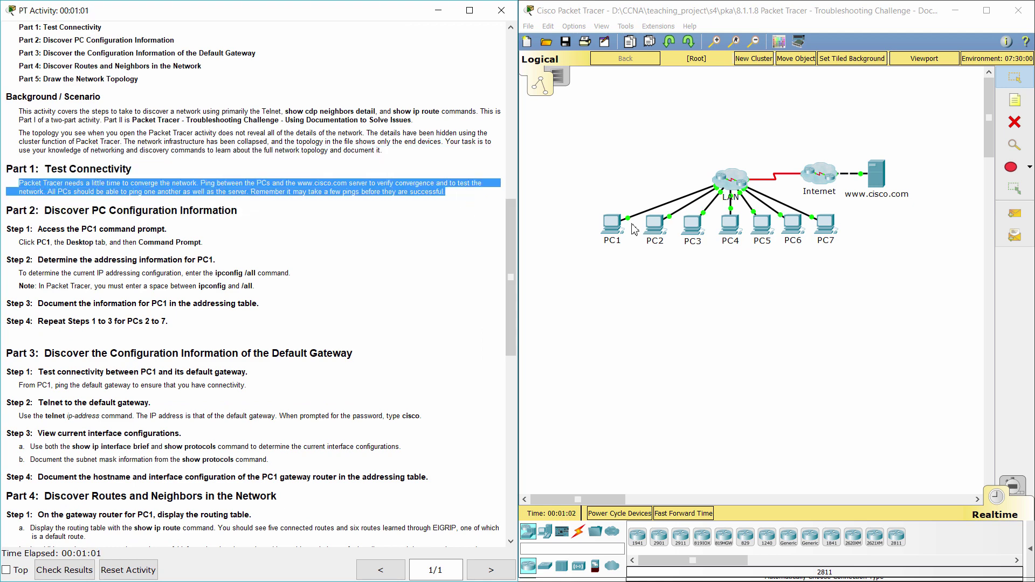
left_click(610, 225)
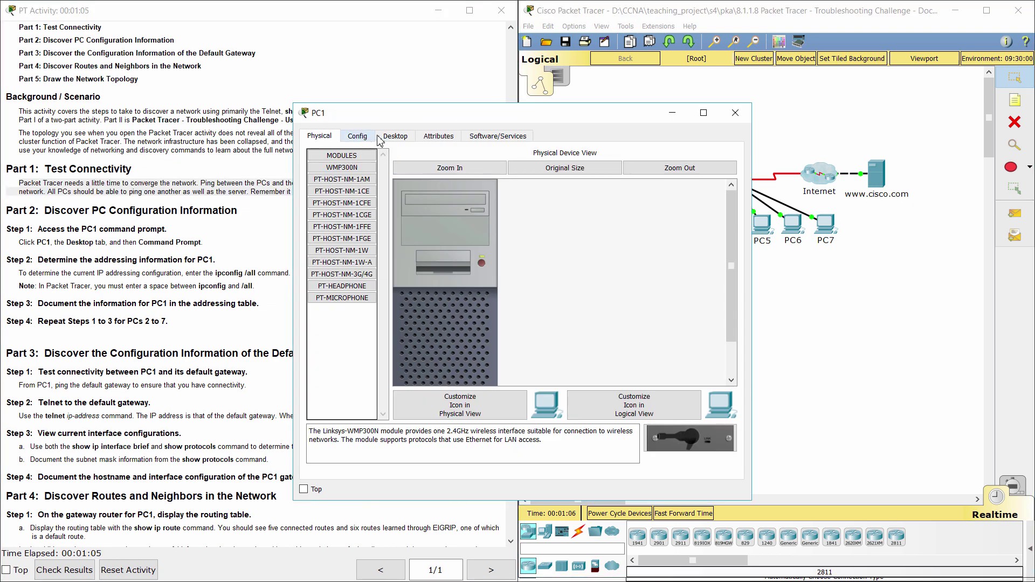
left_click(396, 138)
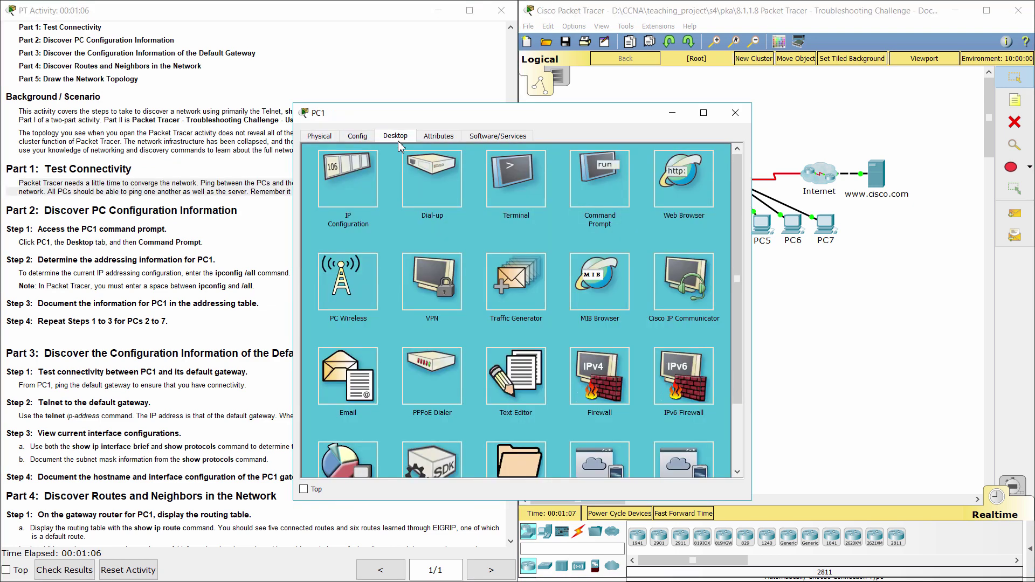
left_click(616, 195)
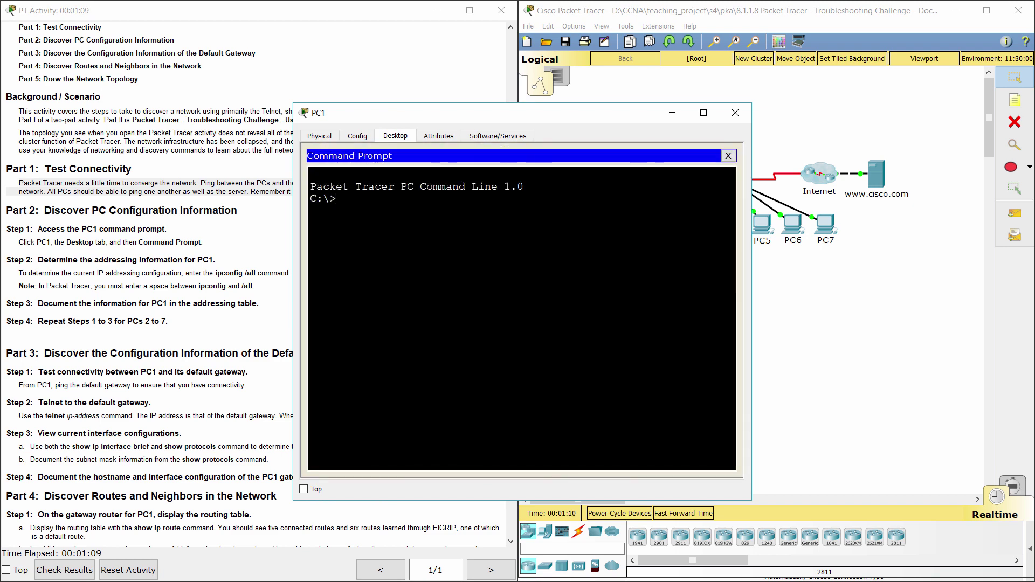
left_click(896, 269)
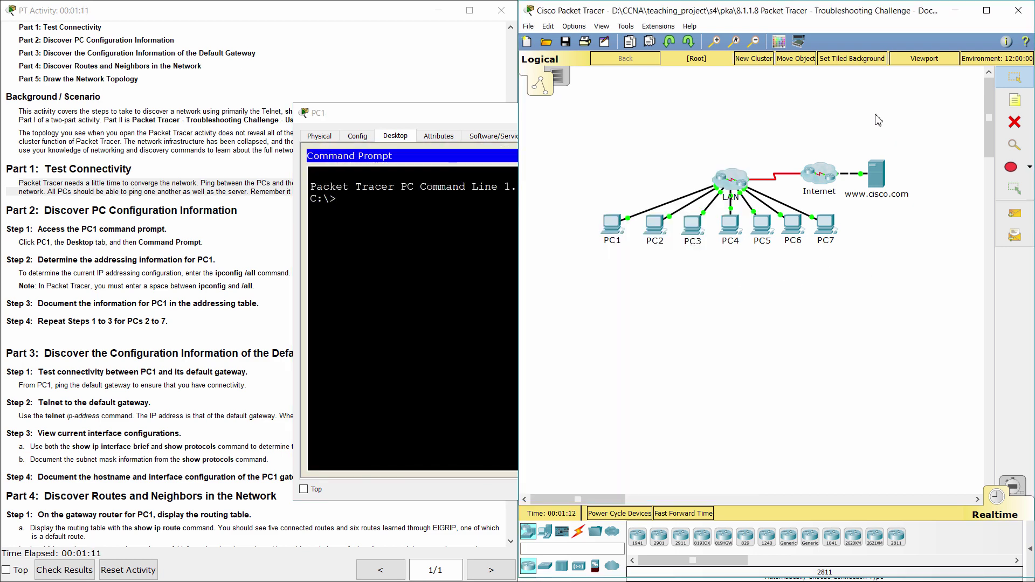
left_click(878, 175)
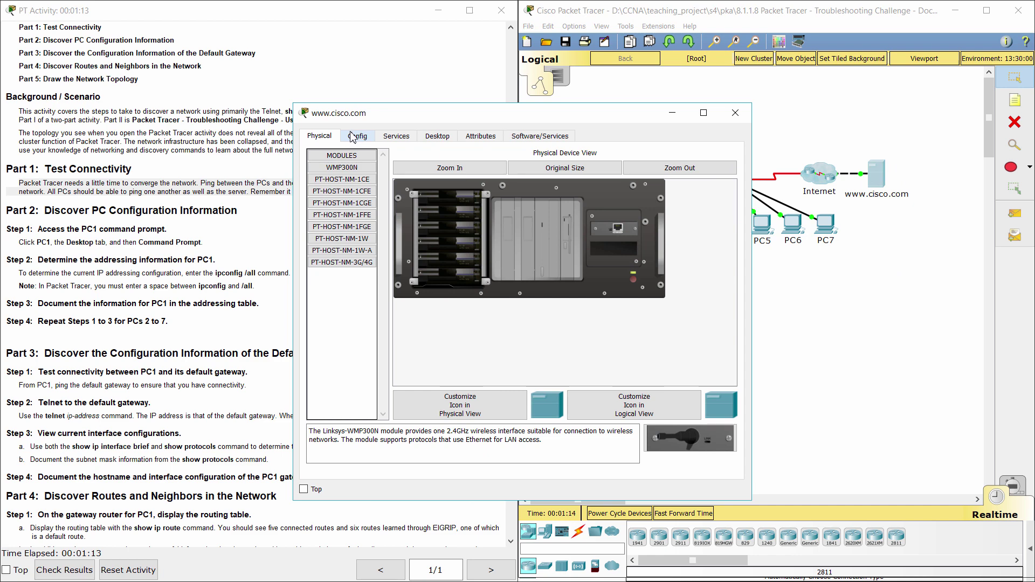
left_click(437, 136)
left_click(359, 186)
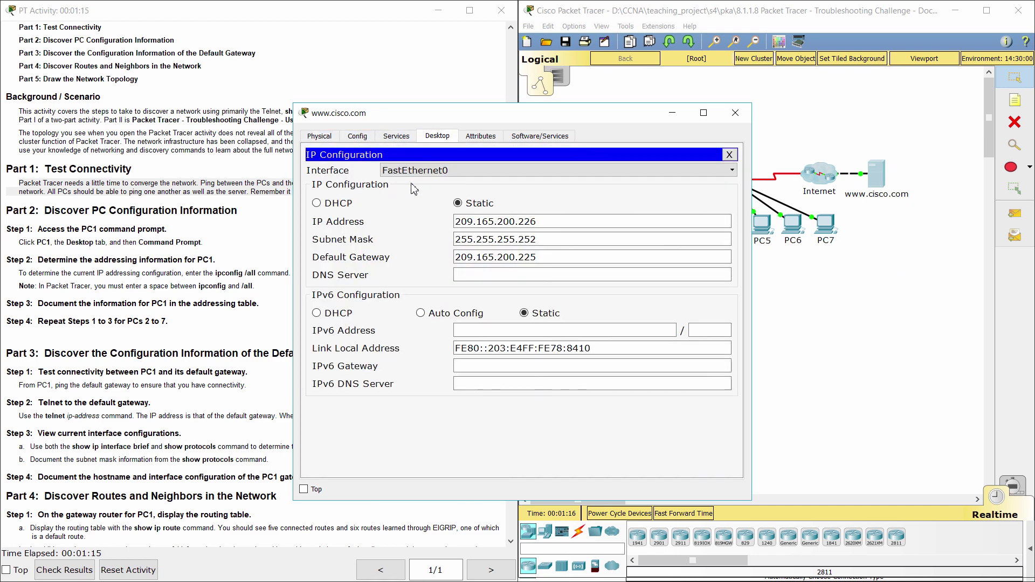
left_click_drag(566, 223, 434, 222)
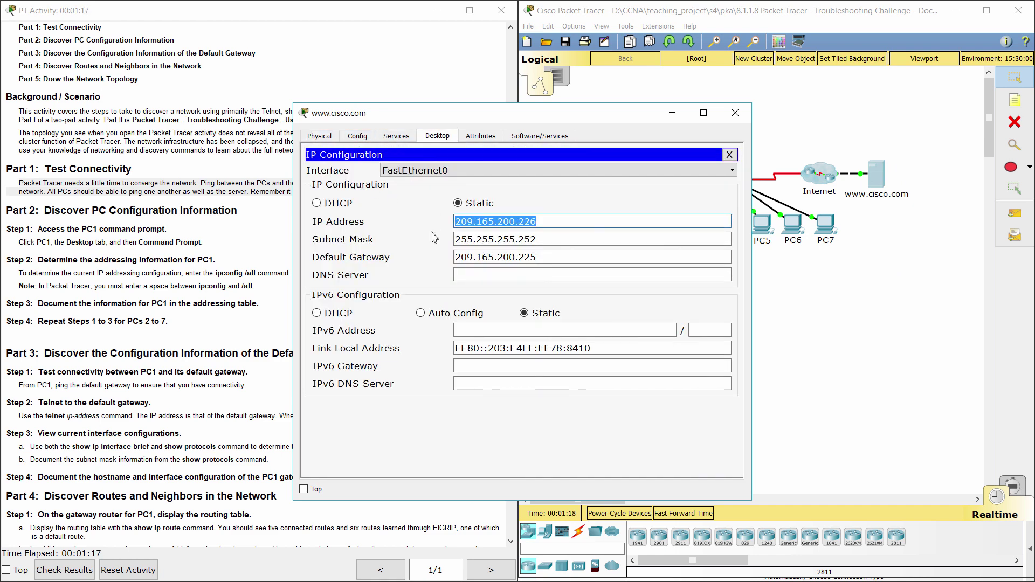
- Check the server address against the Notepad notes, then ping 209.165.200.226 from PC1
key("alt+Tab")
left_click(578, 338)
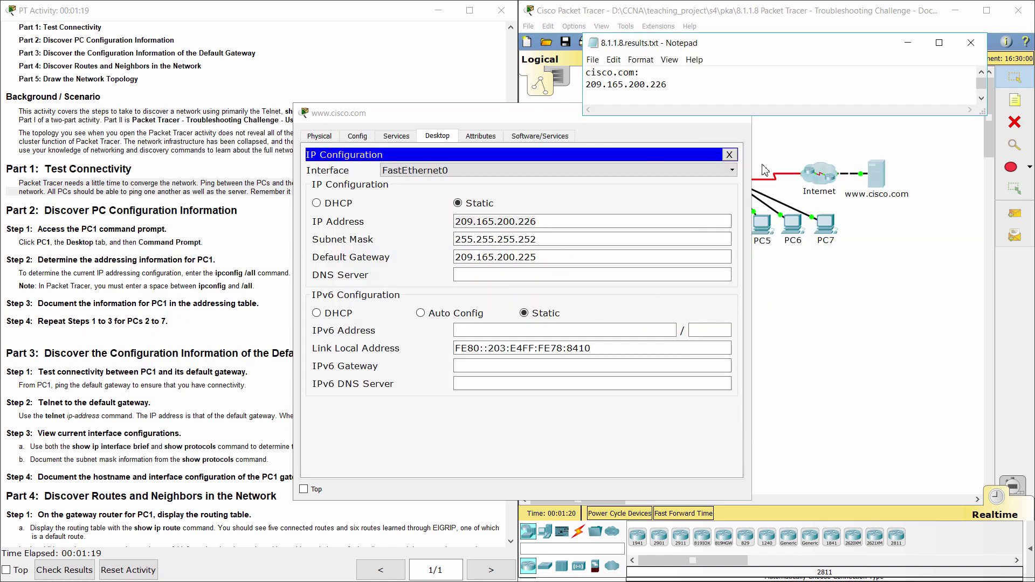
double_click(695, 84)
left_click_drag(622, 73, 586, 76)
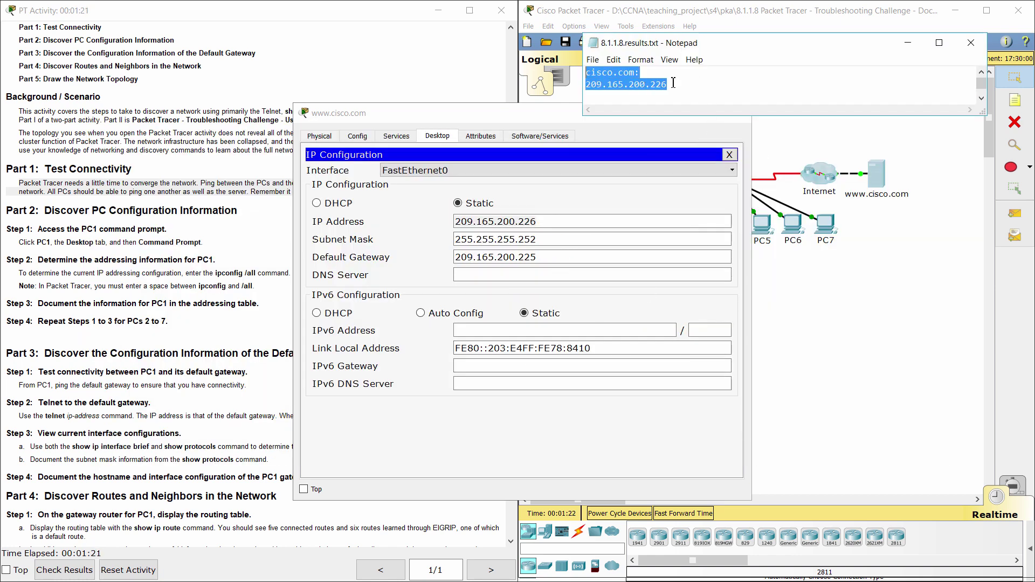
left_click(695, 86)
left_click(546, 113)
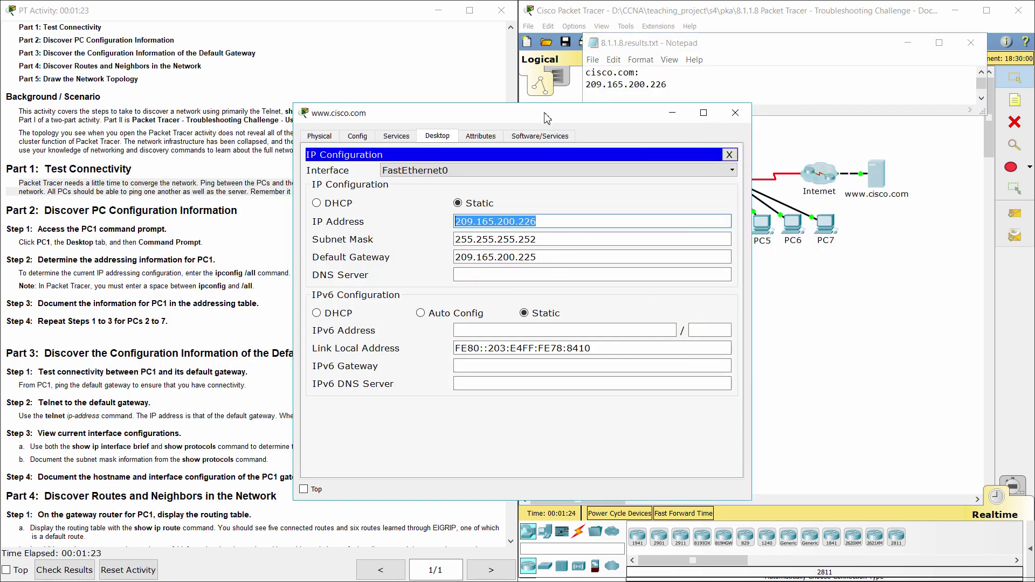
left_click(671, 115)
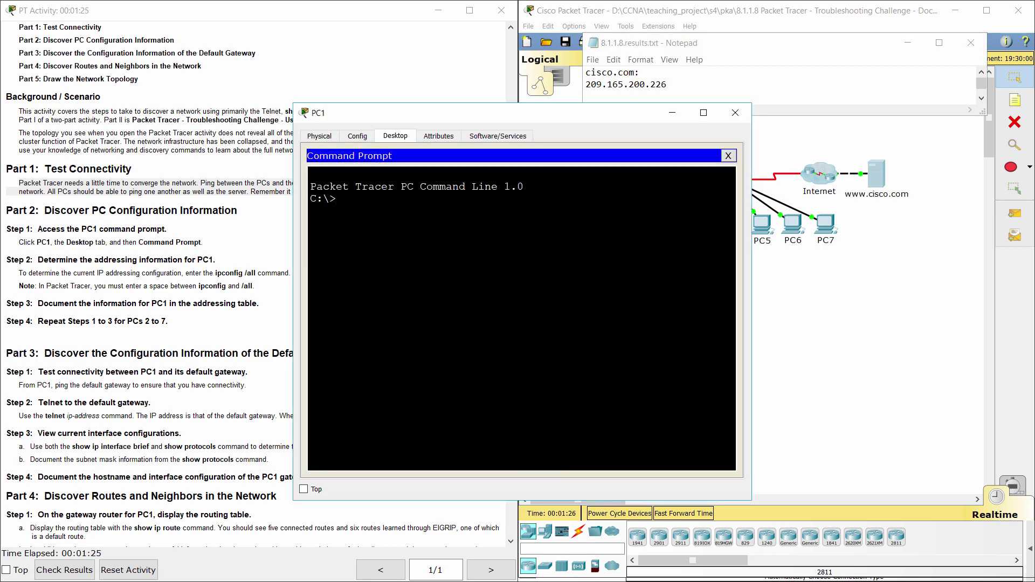
type("ping 209.165.200.226")
key("Return")
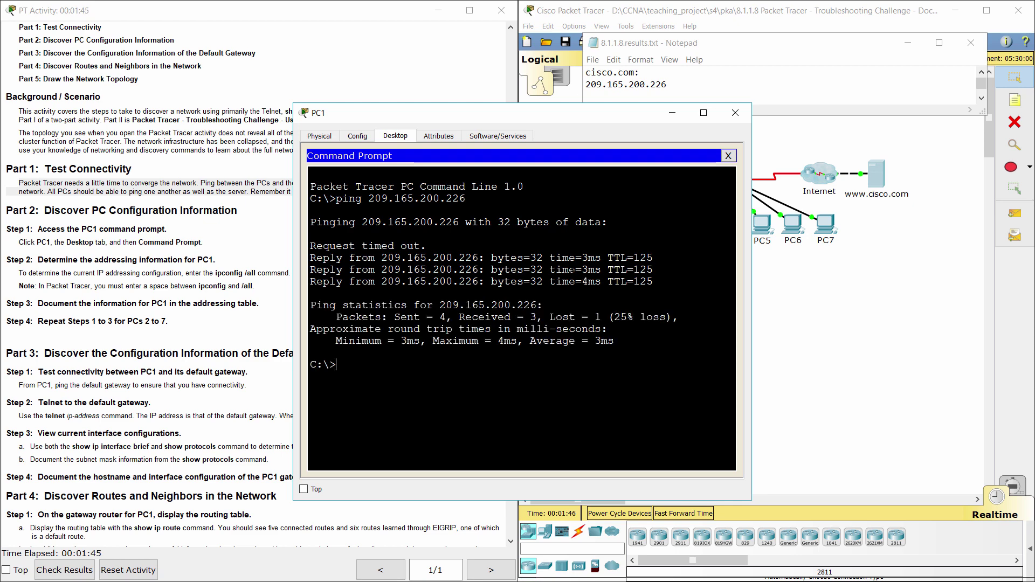
- Open PC2's IP Configuration to read its address 10.2.25.10
left_click(790, 315)
left_click(656, 241)
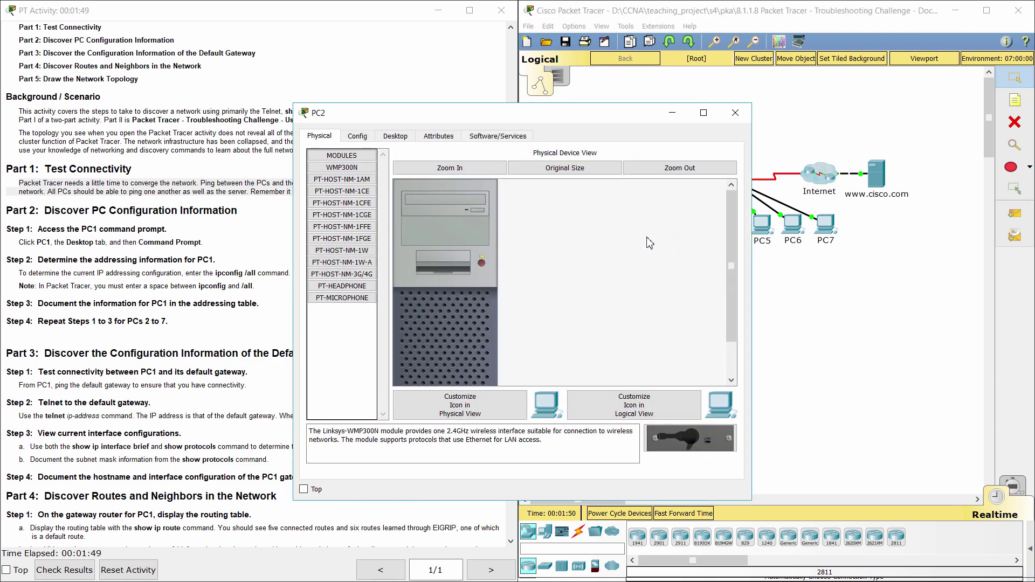
left_click(386, 139)
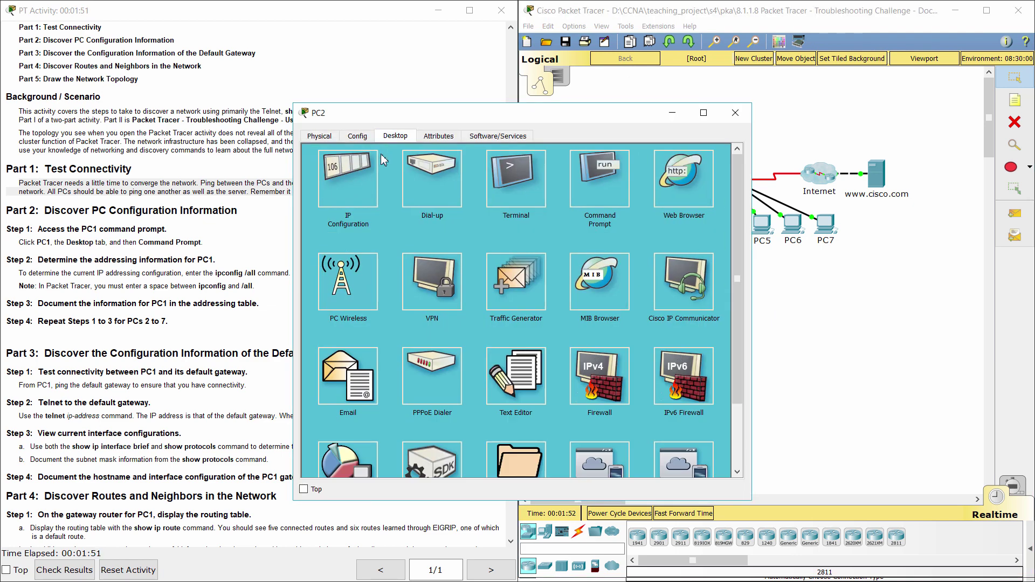
left_click(353, 183)
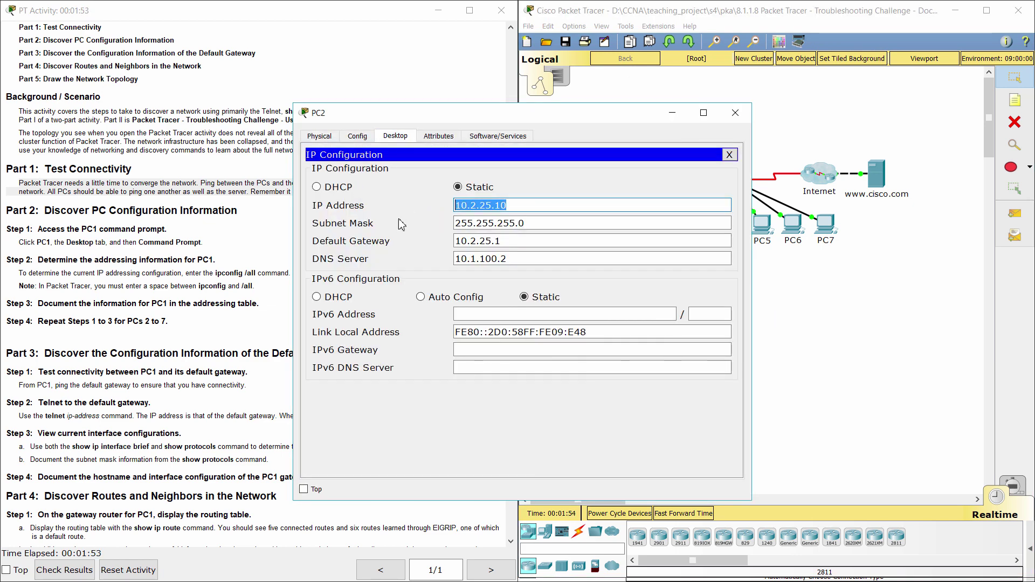
- Ping 10.2.25.10 from PC1's console and close PC2's window
left_click_drag(543, 116, 791, 117)
left_click_drag(459, 117, 361, 122)
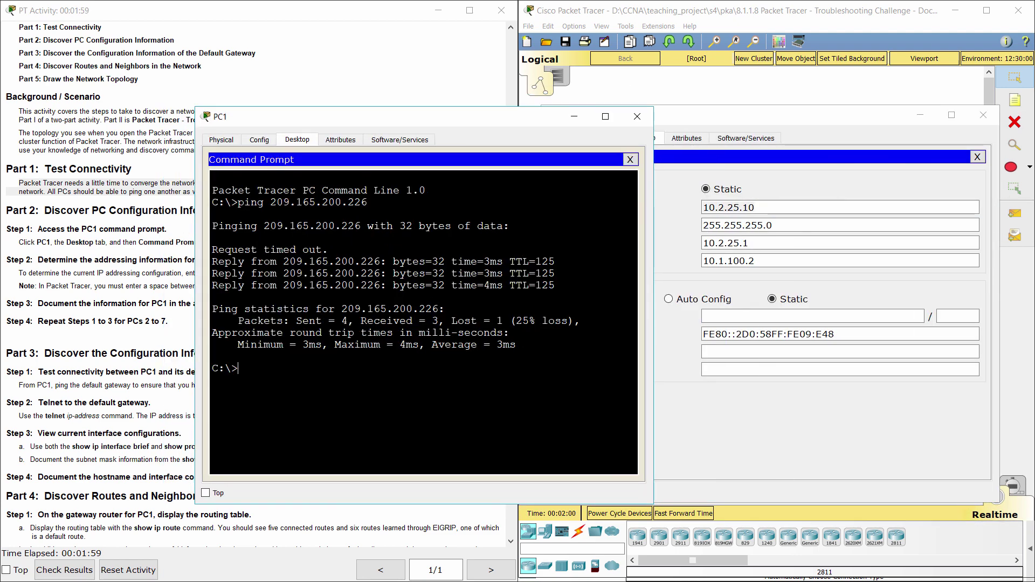
type("ping 10.2.25.10")
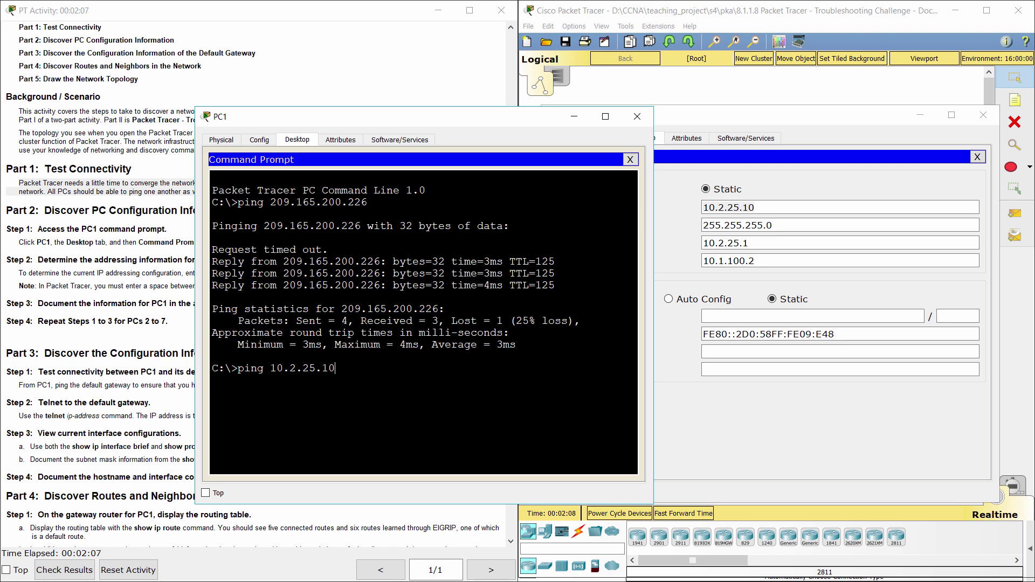
key("Return")
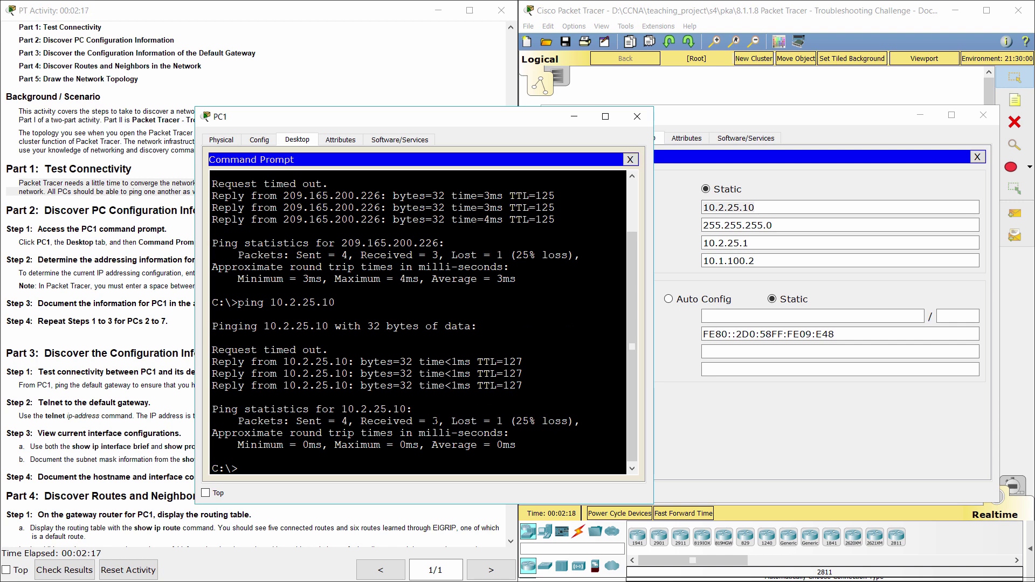
left_click(983, 114)
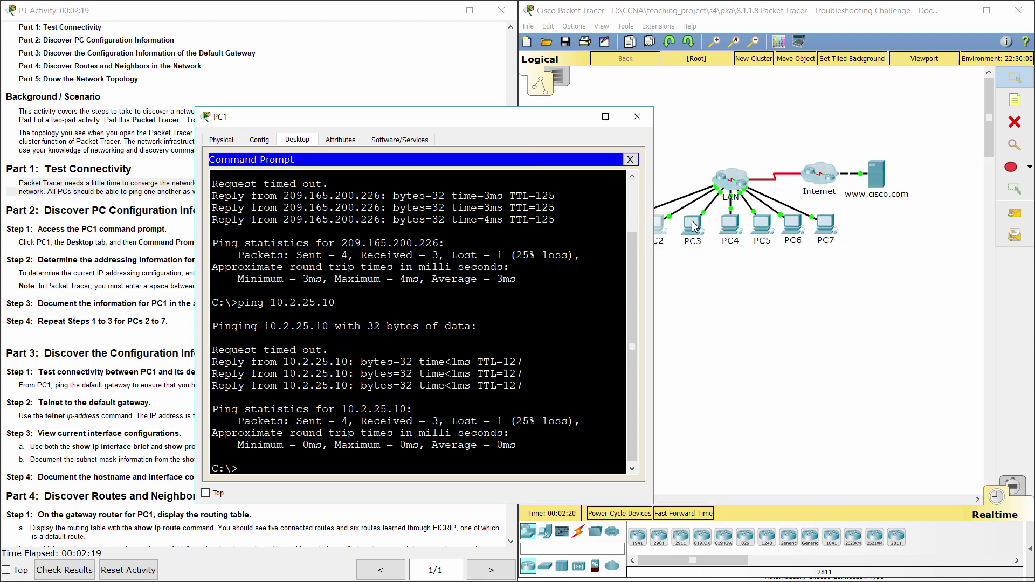
left_click_drag(458, 122, 598, 95)
- Read the Part 2 Step 1 and Step 2 instructions about ipconfig /all
left_click(232, 259)
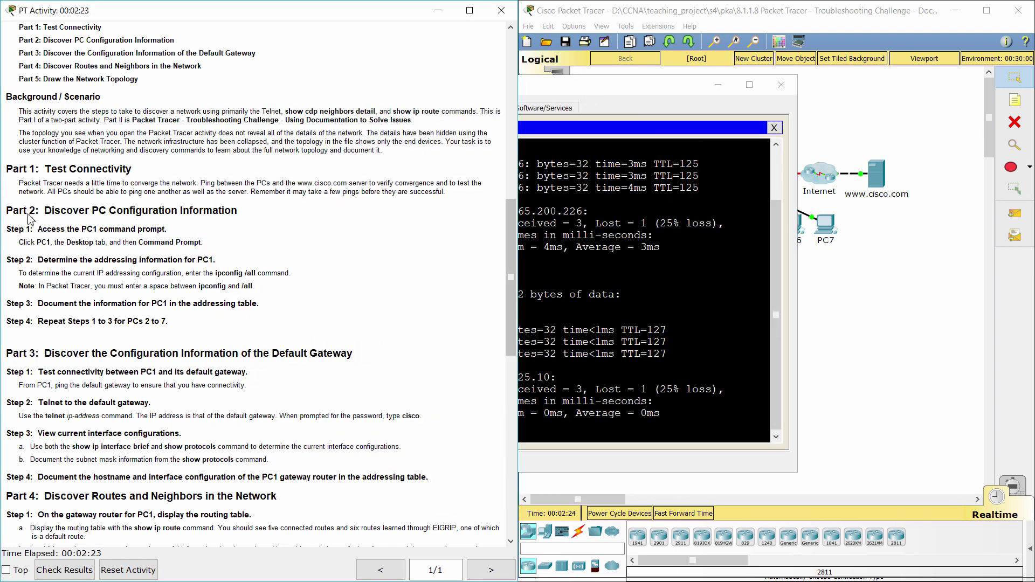
left_click_drag(5, 210, 246, 212)
left_click(234, 237)
left_click_drag(6, 229, 191, 232)
key("alt+Tab")
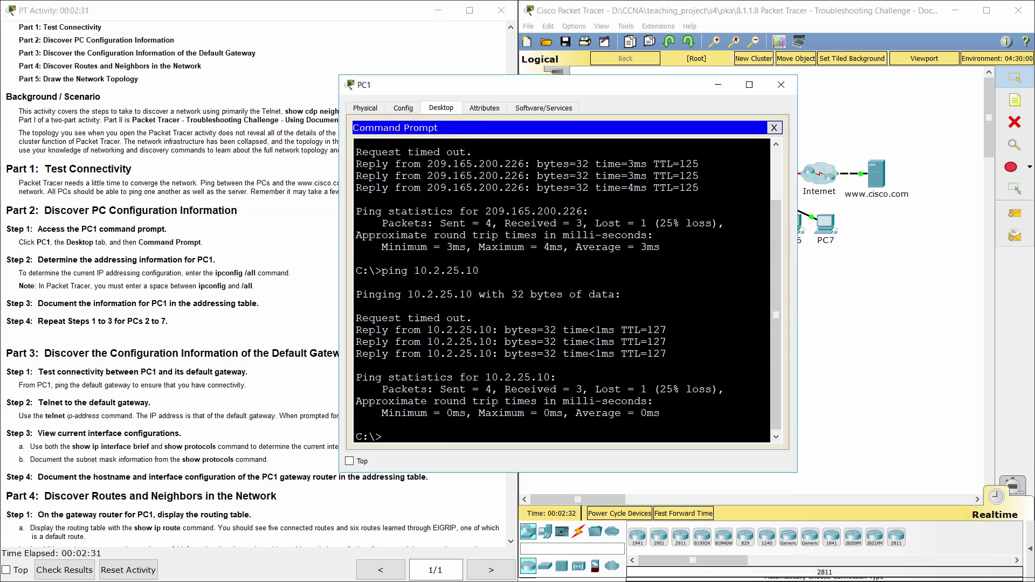
key("alt+Tab")
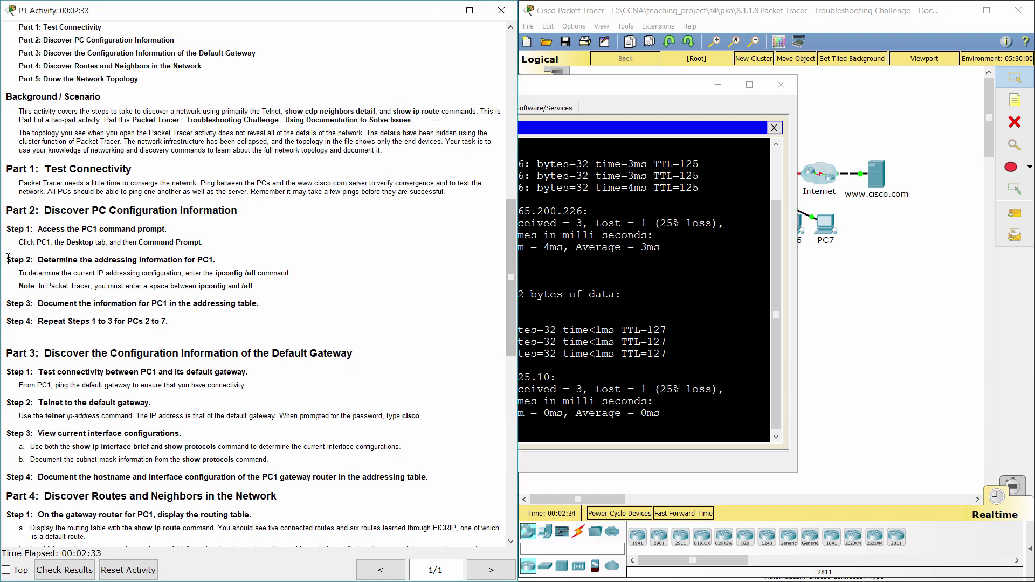
left_click_drag(7, 260, 223, 262)
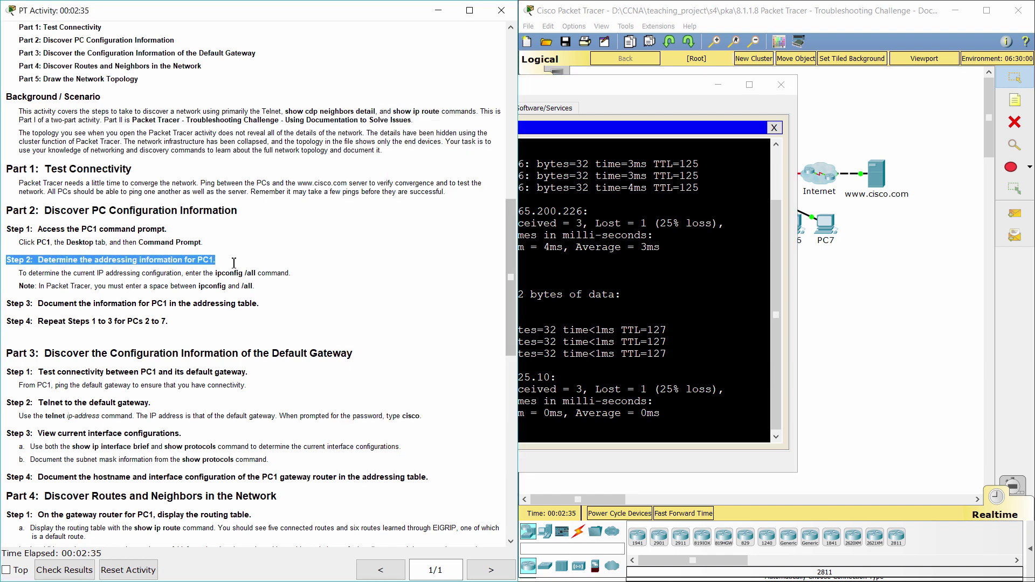
left_click_drag(18, 273, 377, 287)
- Run ipconfig /all on PC1 and mark IP 10.2.15.10, mask 255.255.255.0, gateway 10.2.15.1
key("alt+Tab")
left_click_drag(611, 92, 613, 76)
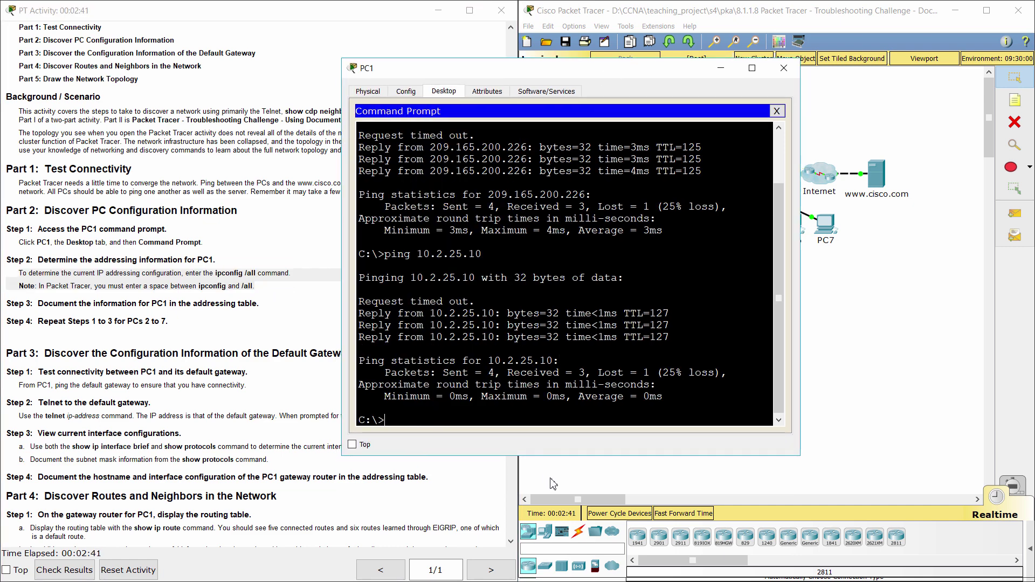
type("ipconf")
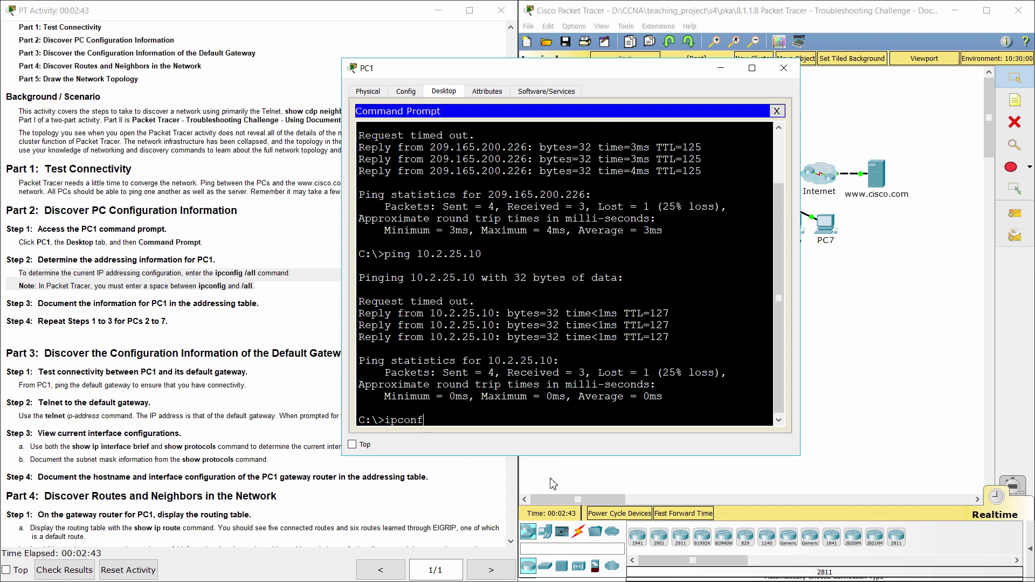
type("ig /all")
key("Return")
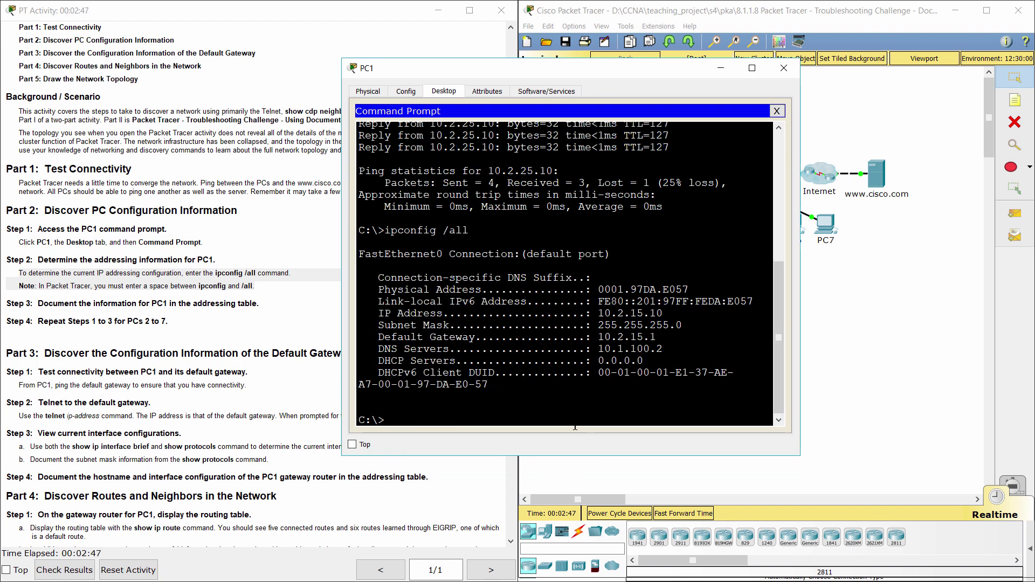
left_click_drag(600, 312, 663, 313)
left_click_drag(599, 325, 682, 325)
left_click_drag(599, 336, 656, 336)
left_click(21, 307)
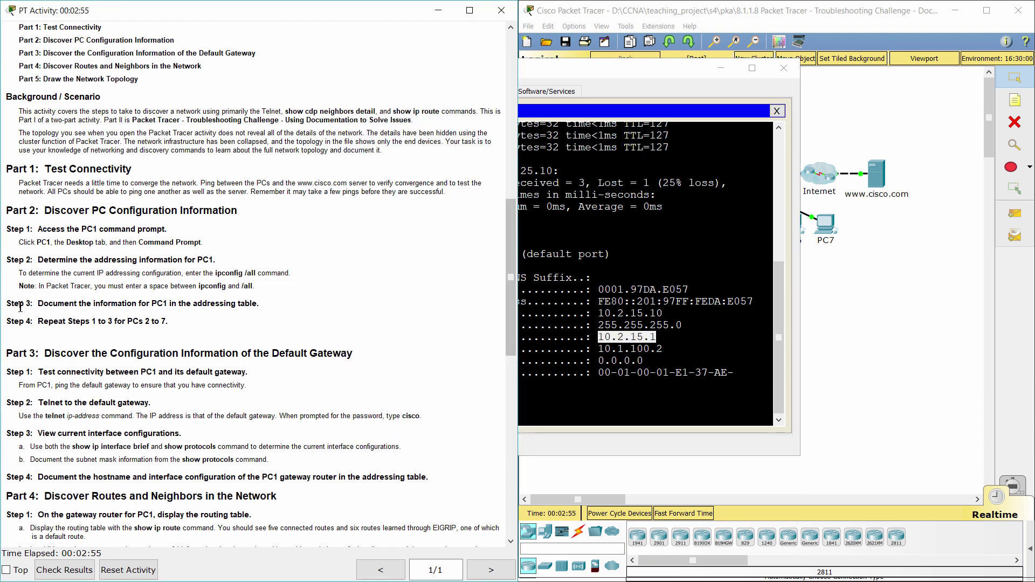
left_click_drag(9, 305, 274, 296)
- Enlarge the Notepad notes to show PC1's saved 10.2.15.10, 255.255.255.0 and 10.2.15.1 lines
left_click(291, 313)
key("alt+Tab")
left_click(711, 248)
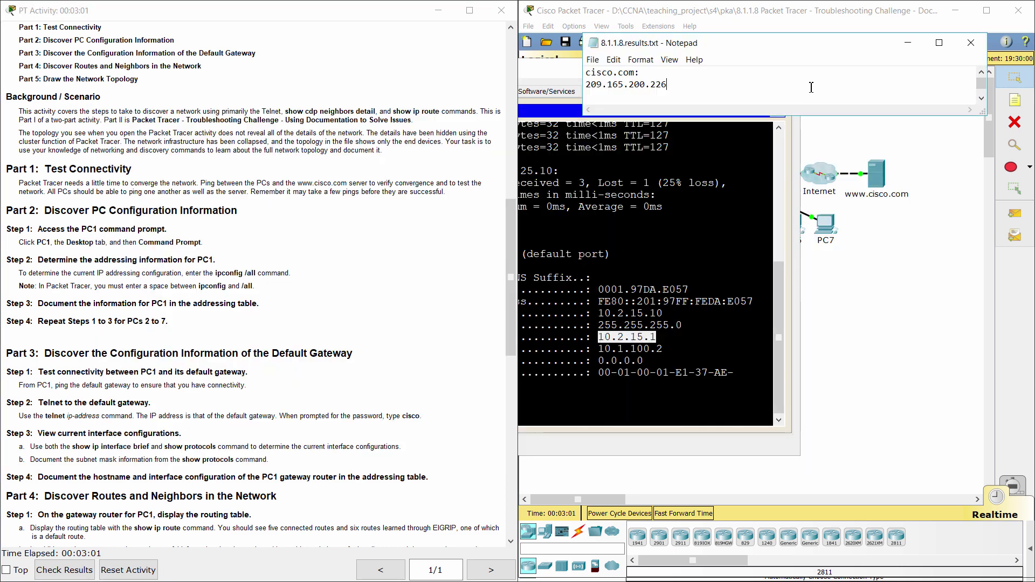
left_click_drag(739, 115, 728, 207)
left_click_drag(671, 141, 588, 110)
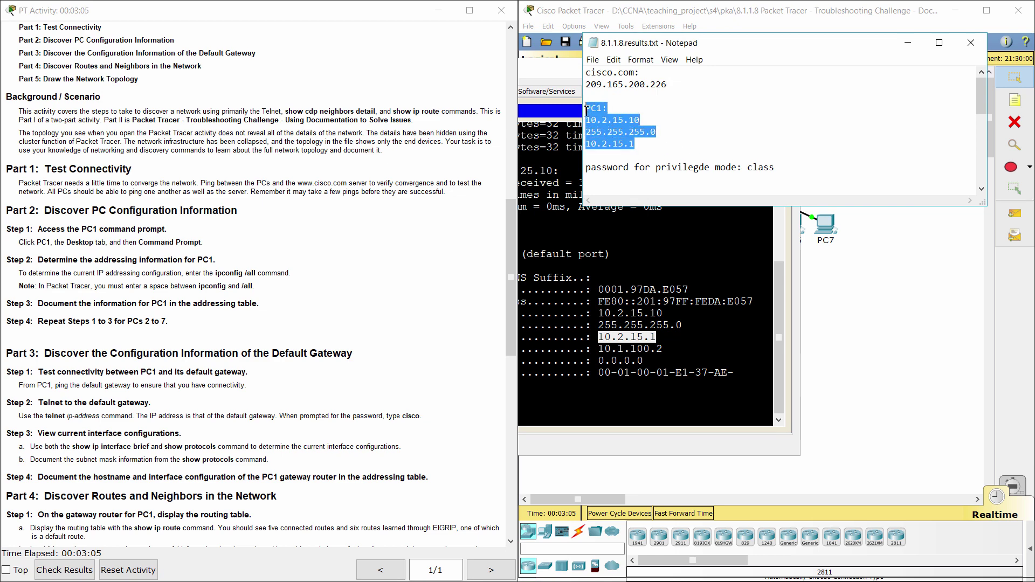
left_click(698, 145)
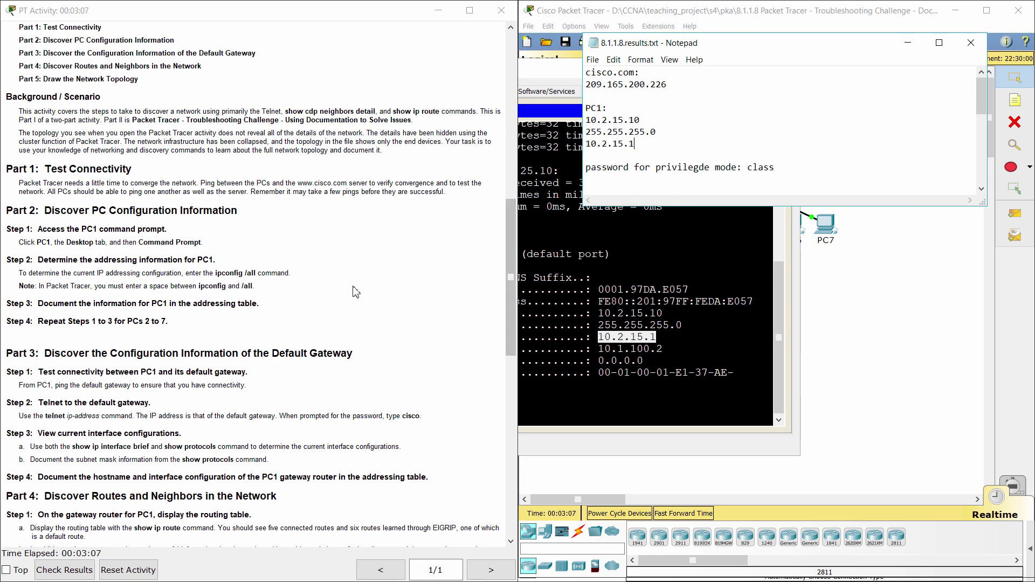
- Read Step 4 and the Part 3 gateway connectivity instructions
left_click(42, 328)
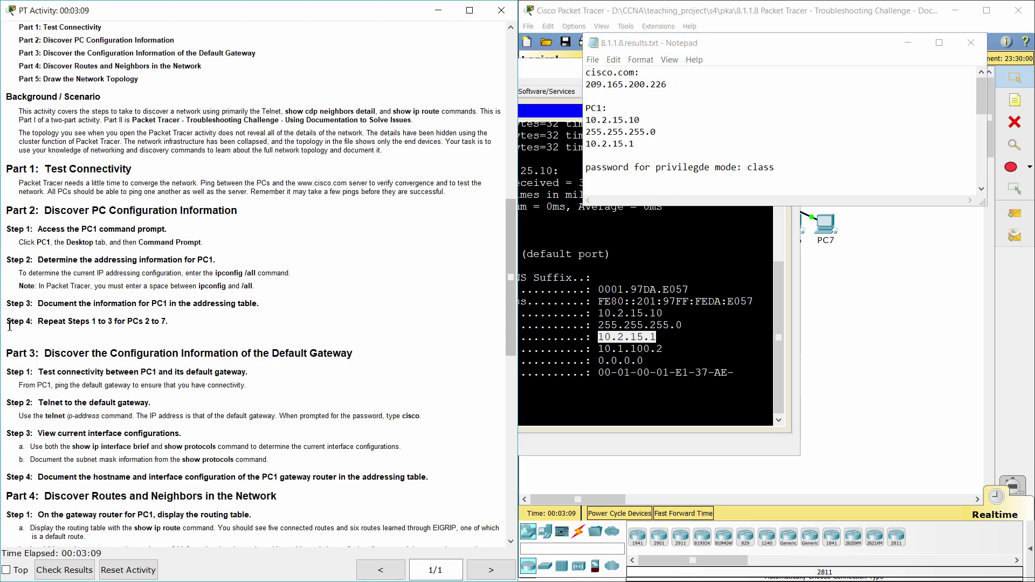
left_click_drag(10, 326, 175, 318)
left_click(202, 338)
scroll(203, 337, "down", 3)
left_click_drag(7, 194, 363, 183)
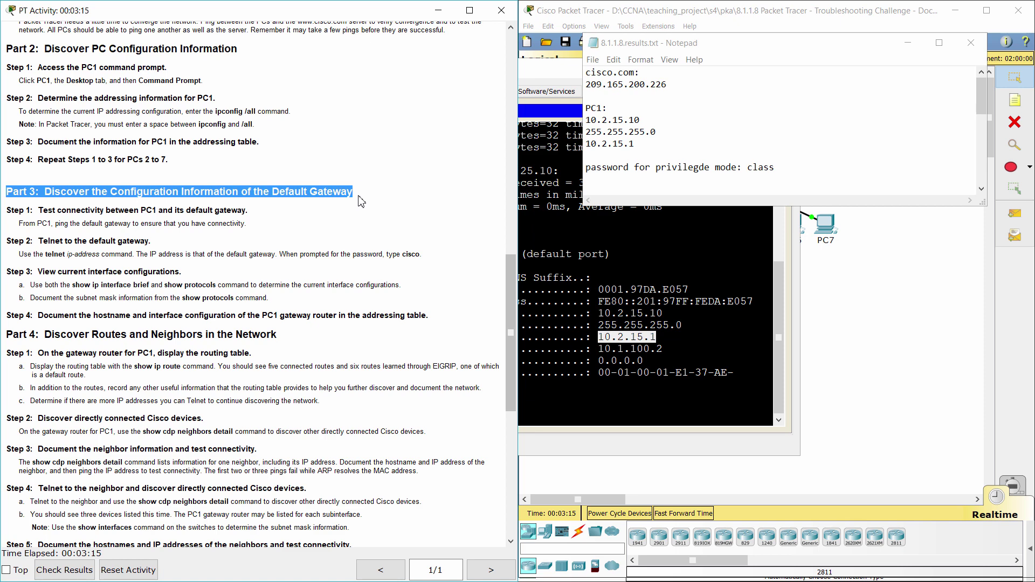
left_click(272, 227)
left_click_drag(6, 211, 259, 213)
- Arrange PC1's command prompt and the Notepad notes side by side
key("alt+Tab")
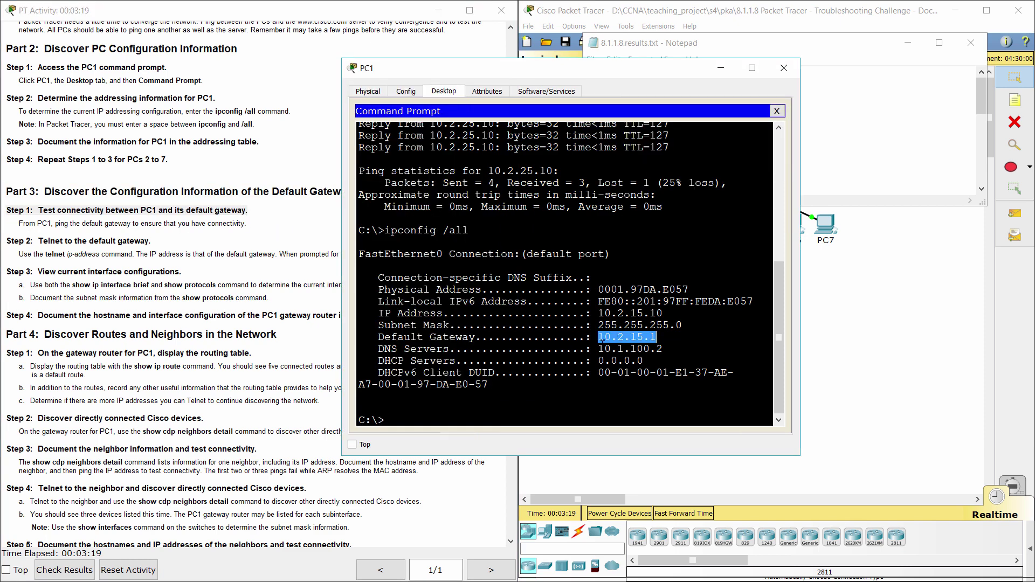
left_click_drag(692, 48, 878, 32)
left_click_drag(614, 73, 567, 58)
left_click_drag(863, 26, 835, 26)
left_click(398, 411)
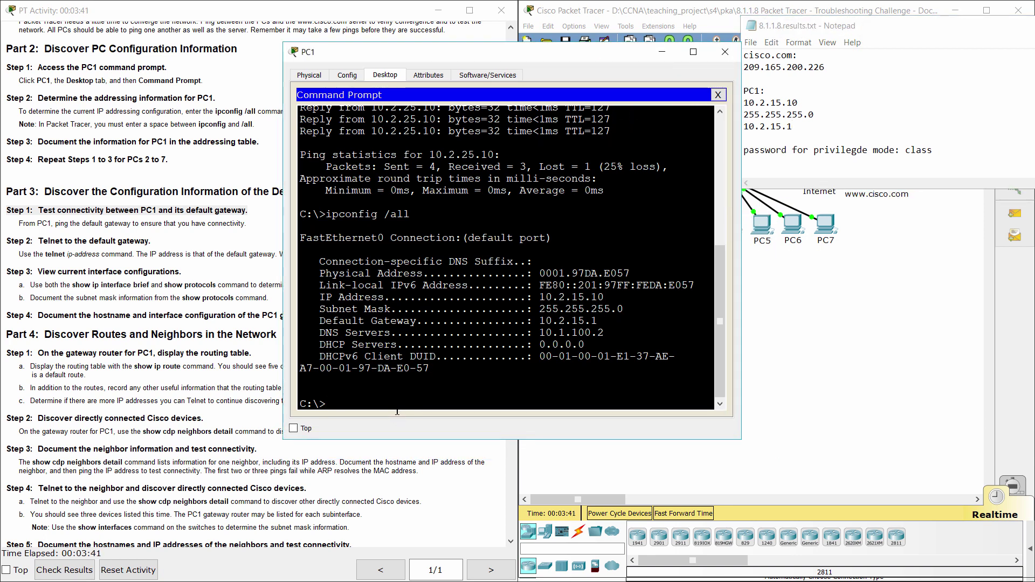
- Ping the default gateway 10.2.15.1 from PC1
type("ping 10.")
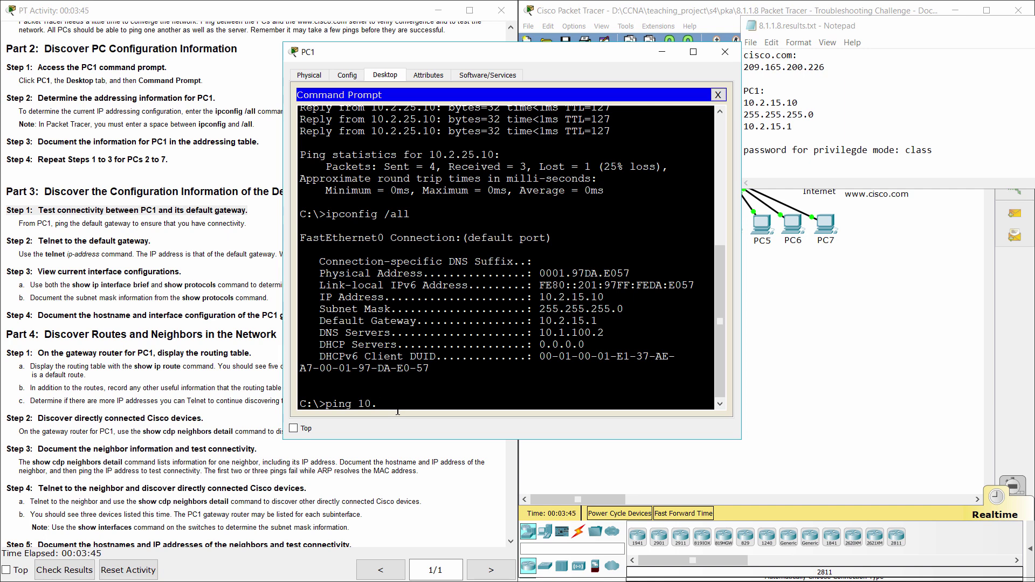
type("15.1")
key("Return")
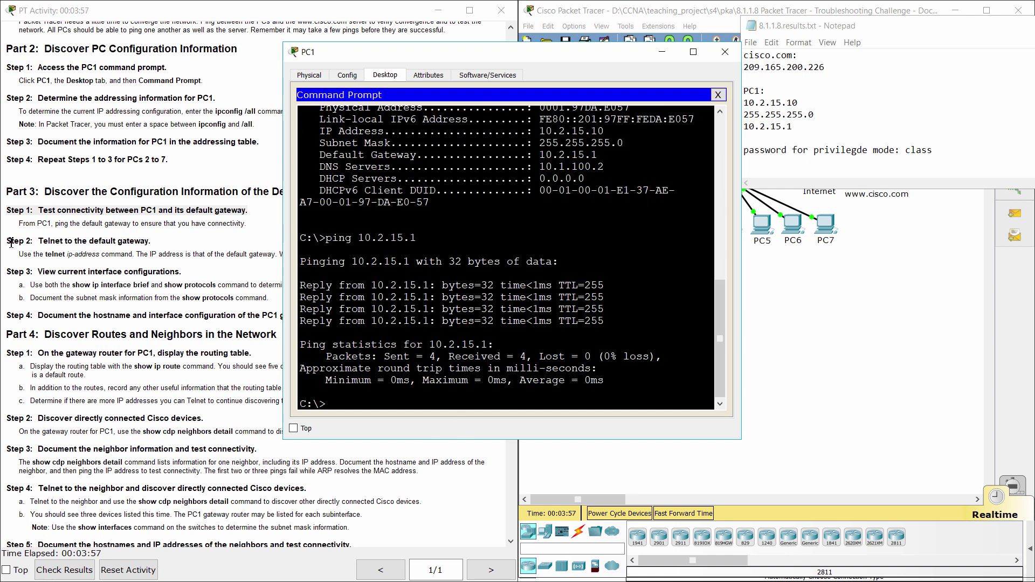
left_click_drag(7, 241, 154, 235)
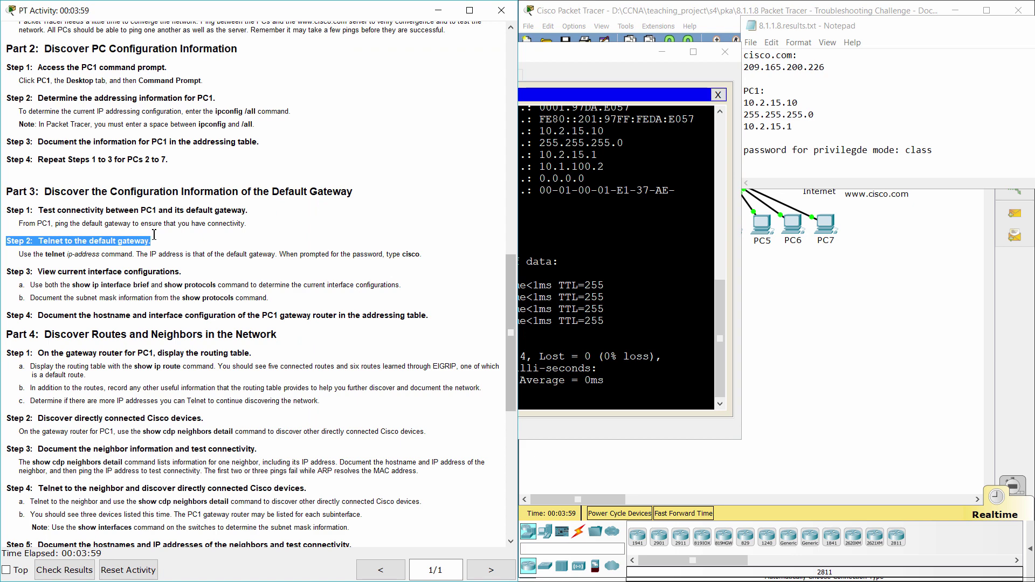
- Telnet from PC1 to 10.2.15.1 and log in to R3 with the VTY password
left_click(564, 421)
type("telnet")
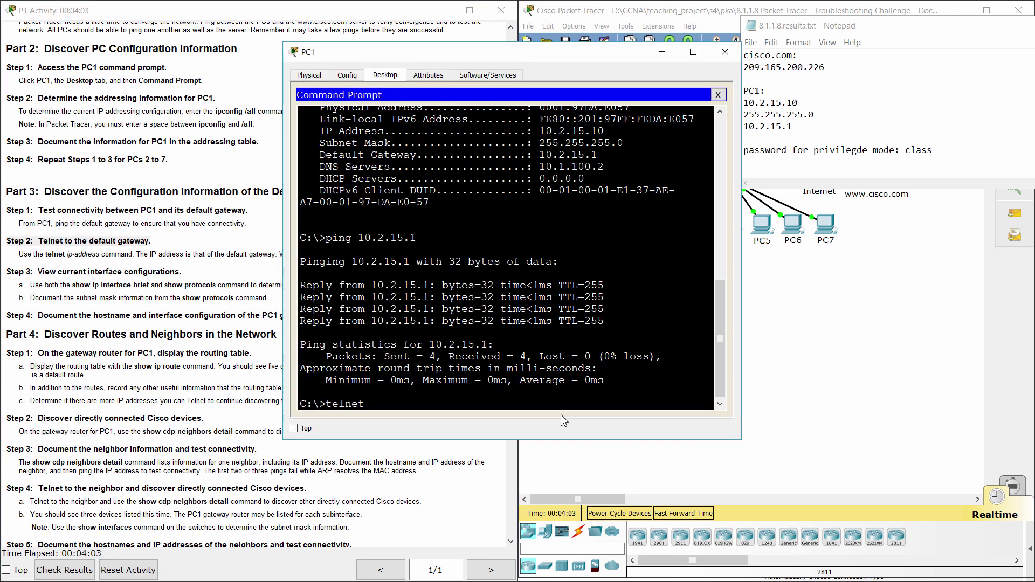
type(" 10.2.15.1")
key("Return")
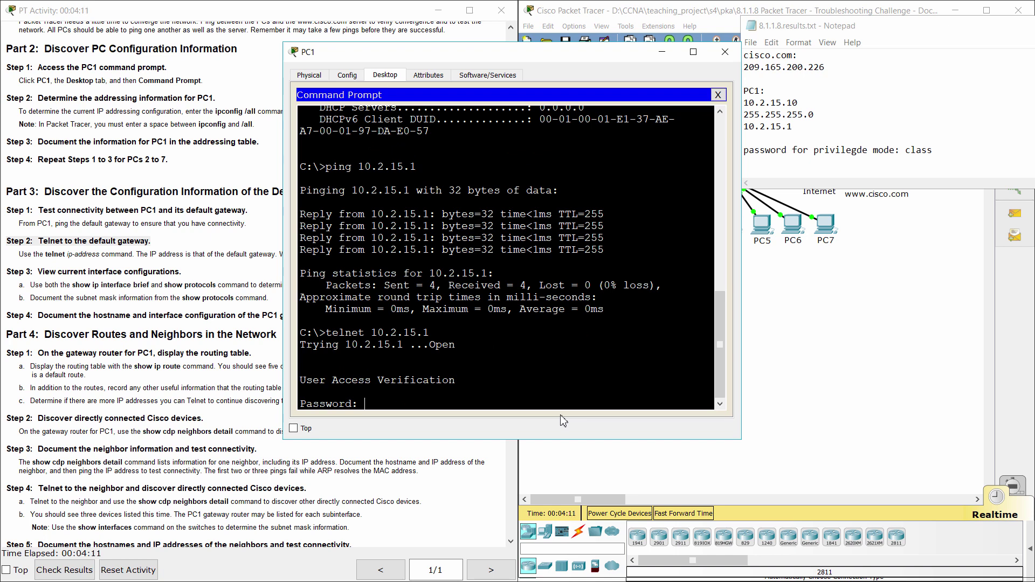
key("Return")
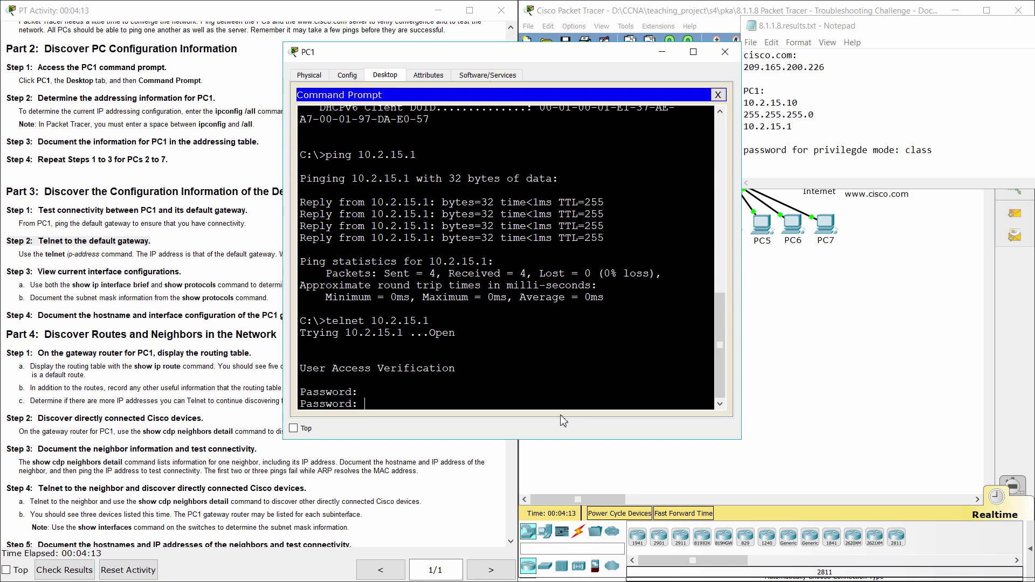
key("Return")
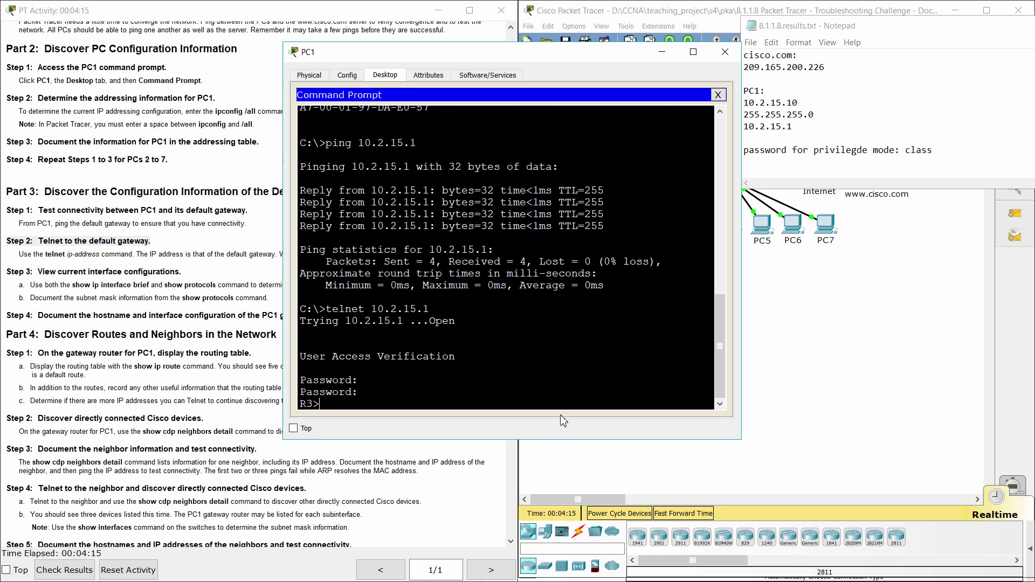
- Enter privileged EXEC mode on R3 using the enable password from the notes
type("ena")
key("Return")
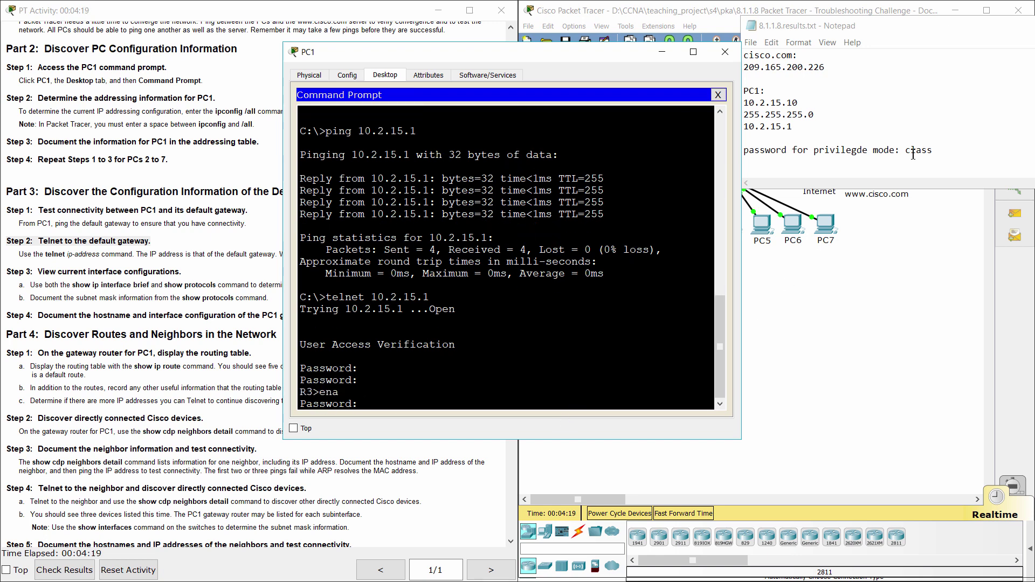
left_click_drag(906, 151, 950, 158)
left_click(410, 429)
key("Return")
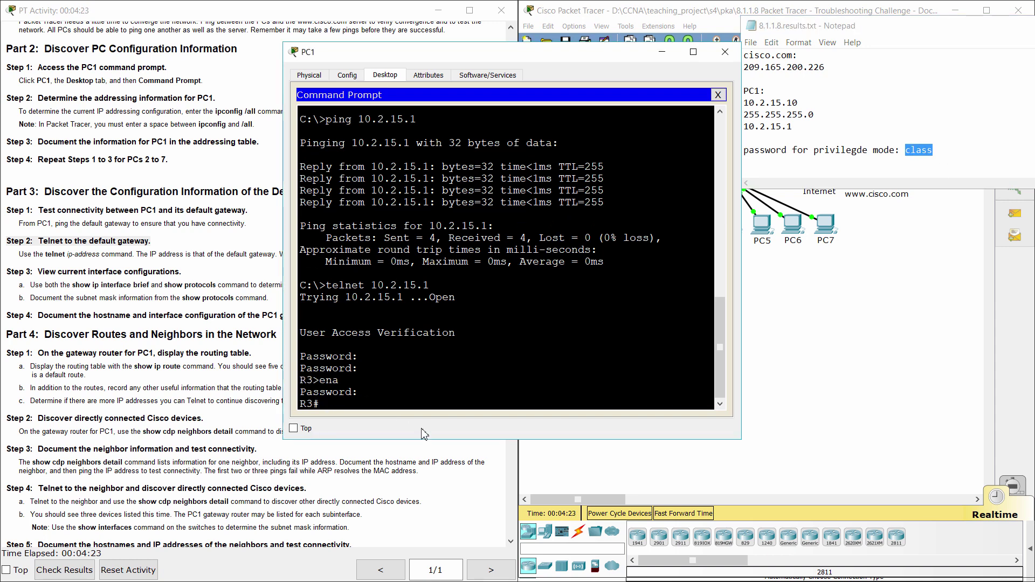
- Read the Step 3 instructions on viewing interface configurations
left_click(158, 286)
scroll(158, 296, "down", 1)
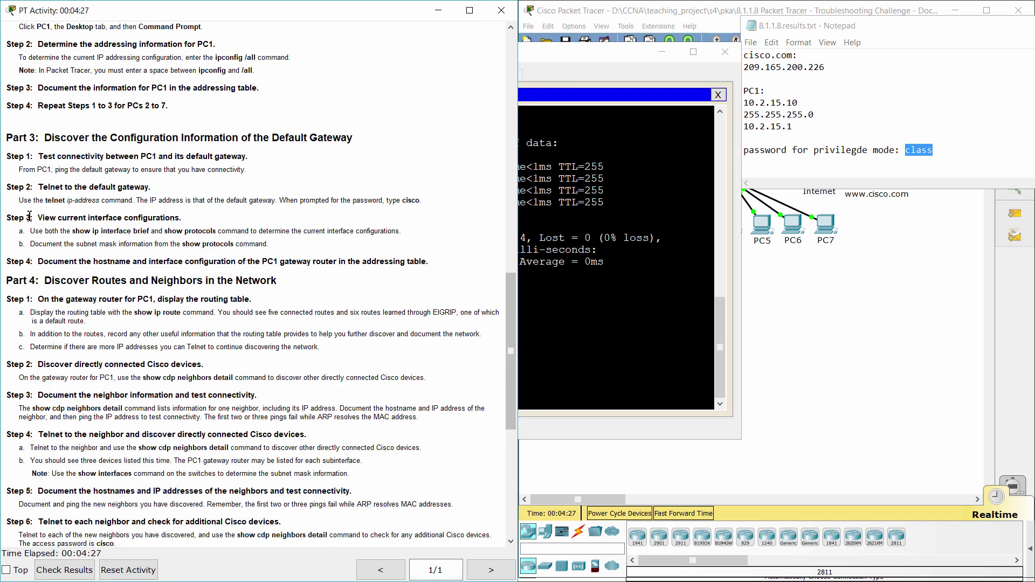
left_click_drag(7, 218, 187, 213)
left_click(210, 215)
left_click_drag(17, 235, 410, 224)
- Run show ip interface brief on R3, marking Gi0/0, subinterfaces 0/0.5–0/0.35 and Serial0/0/0
left_click(523, 376)
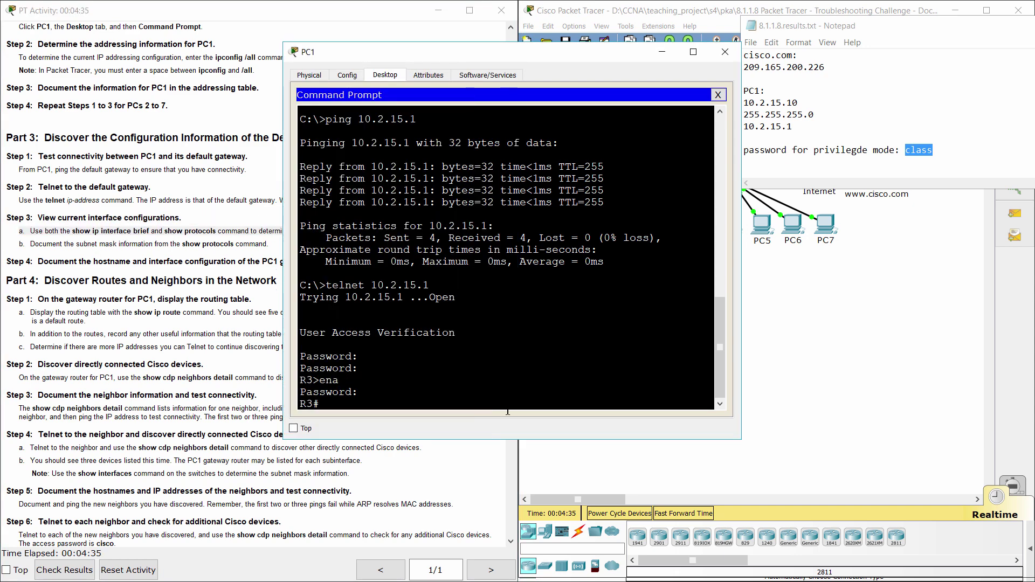
type("show ip interface brief")
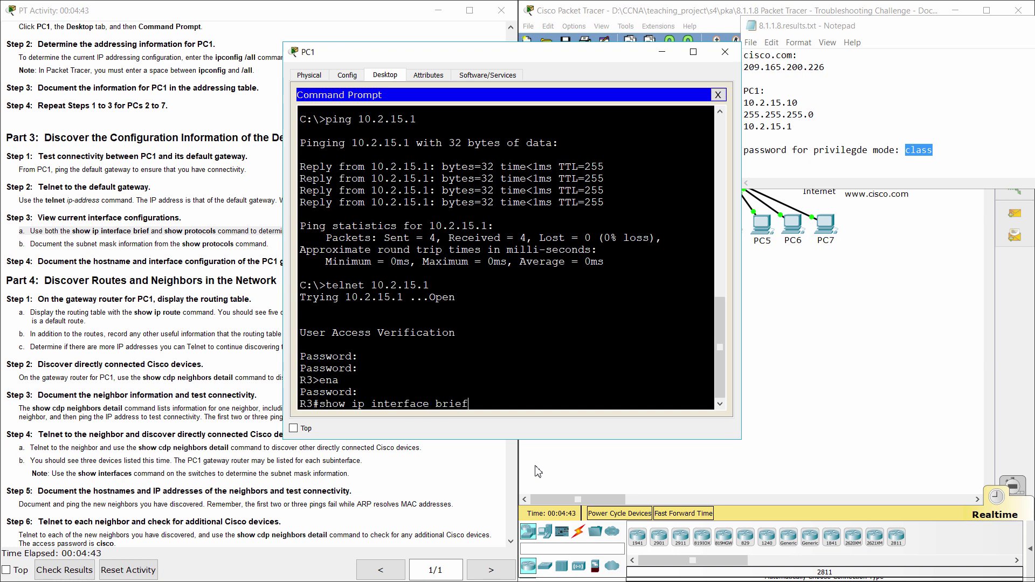
key("Return")
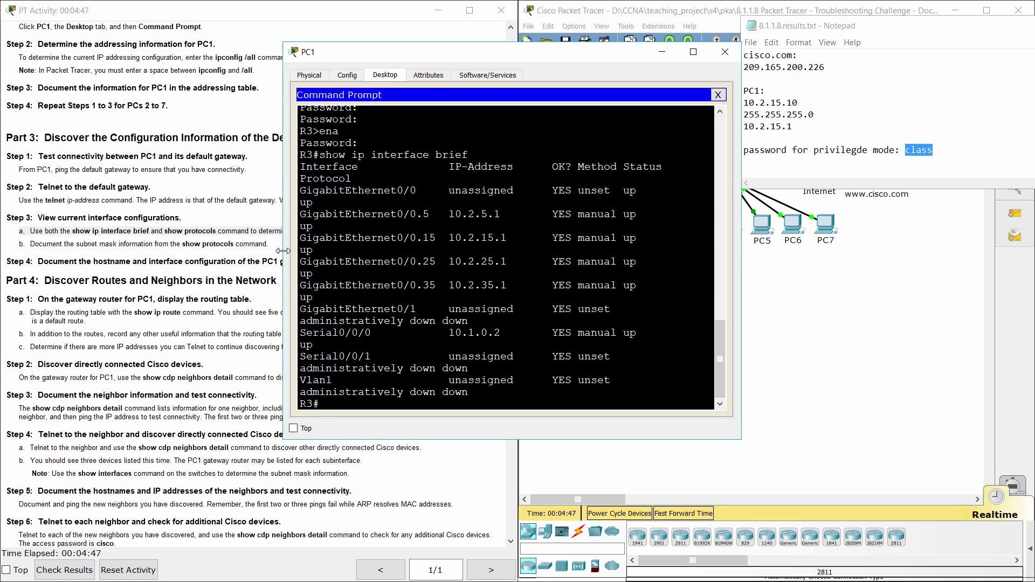
left_click_drag(284, 252, 236, 240)
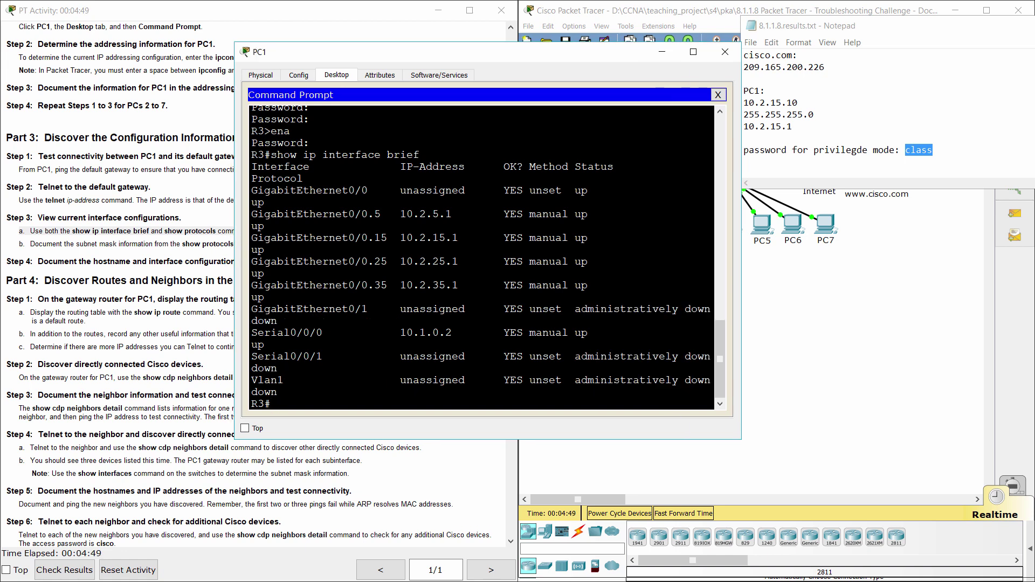
left_click_drag(251, 190, 441, 214)
left_click_drag(252, 211, 588, 286)
left_click_drag(258, 332, 711, 332)
- Run show protocols and mark addresses 10.2.5.1/24–10.2.35.1/24 and serial 10.1.0.2/29
type("show protocols")
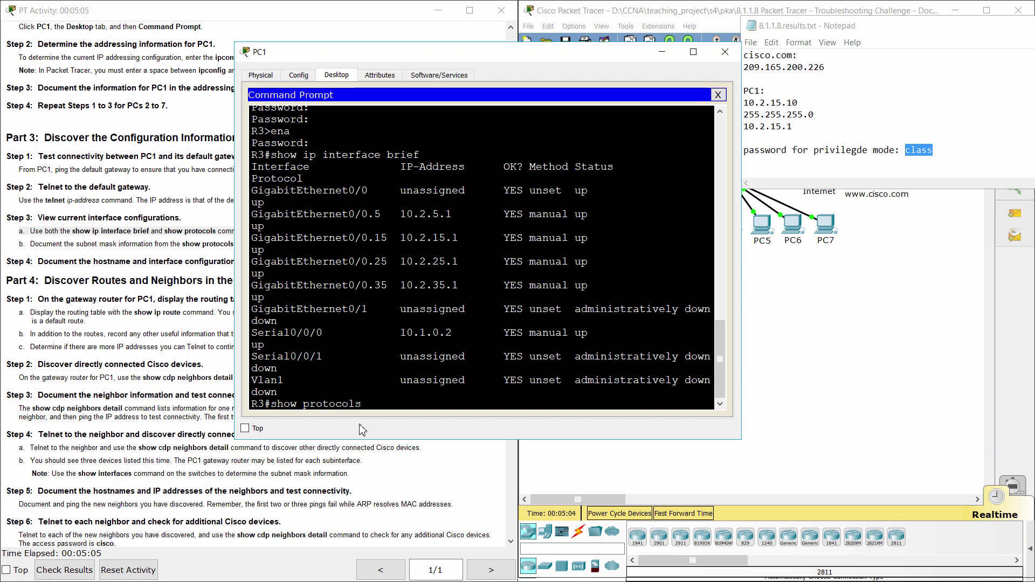
key("Return")
key("Return")
key("Return")
key("Return")
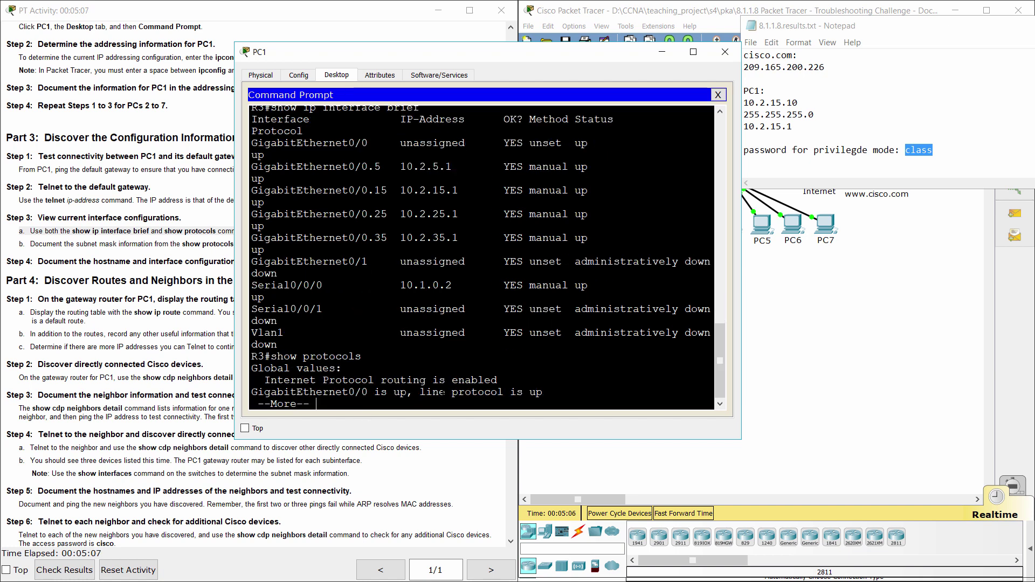
key("Return")
key("Return")
key("Return")
key("Return")
key("Return")
key("Return")
key("Return")
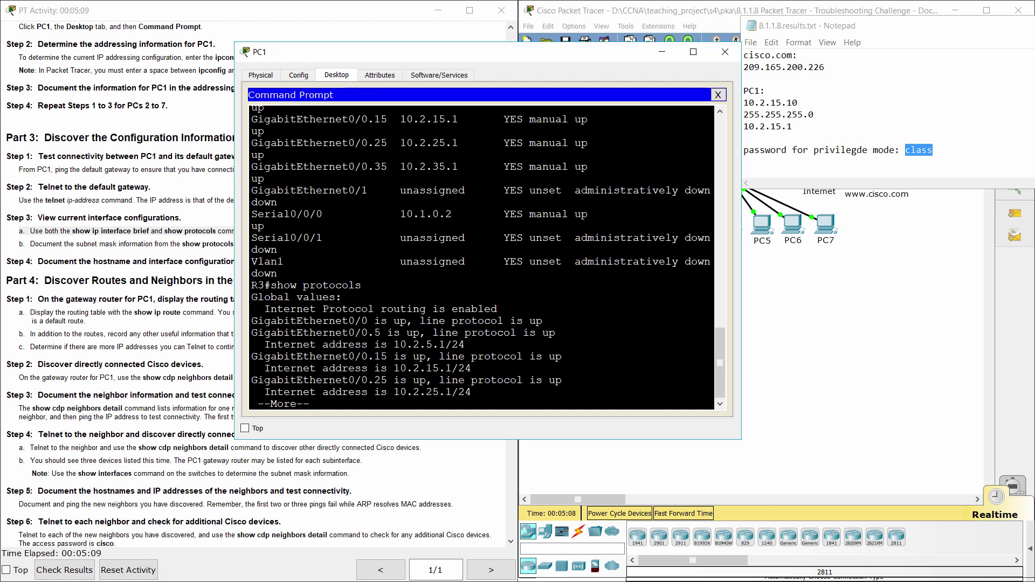
key("Return")
key("Return")
key("Return")
key("Return")
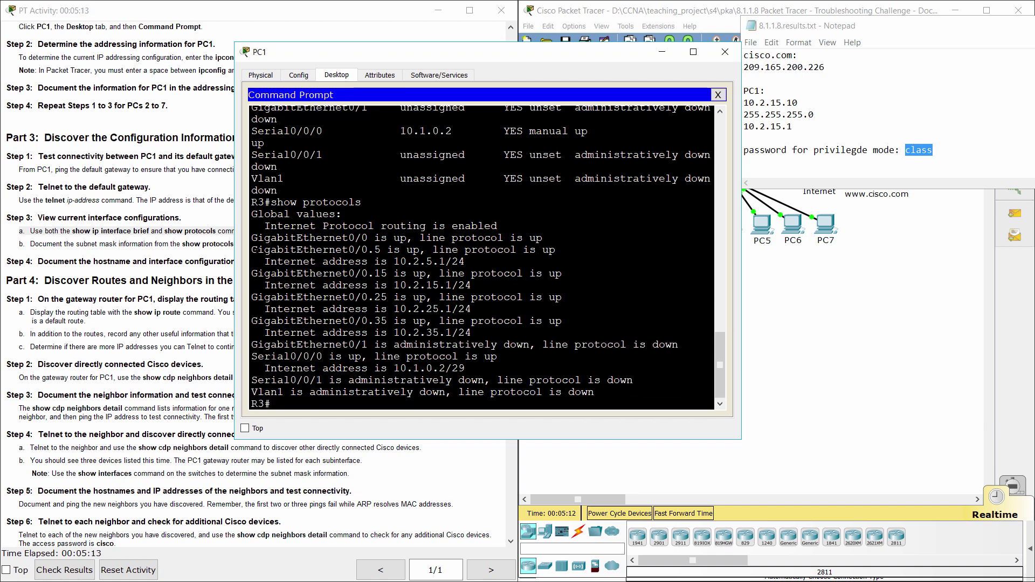
left_click_drag(252, 249, 465, 262)
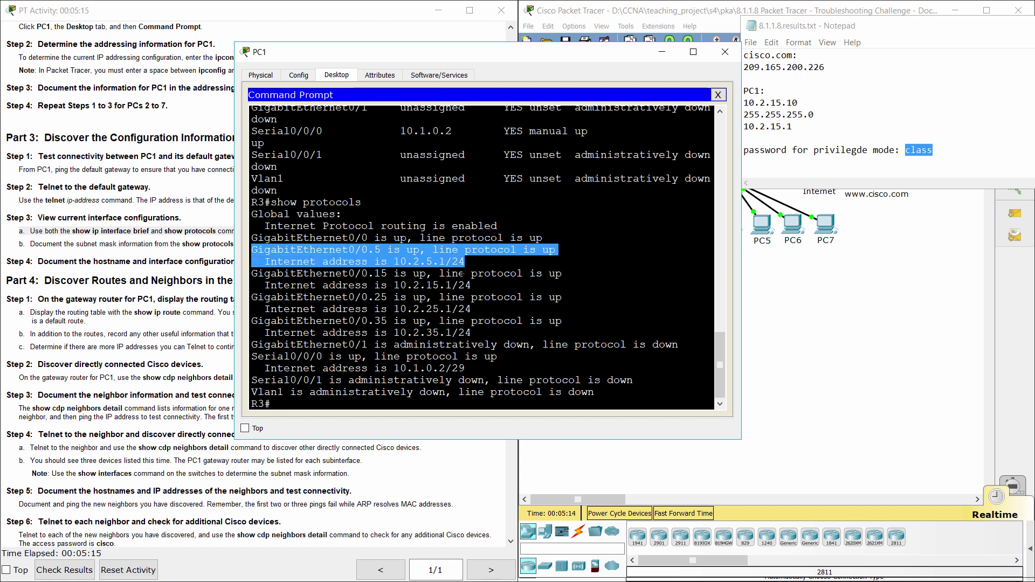
left_click_drag(252, 274, 472, 285)
left_click_drag(252, 297, 464, 368)
left_click(465, 368)
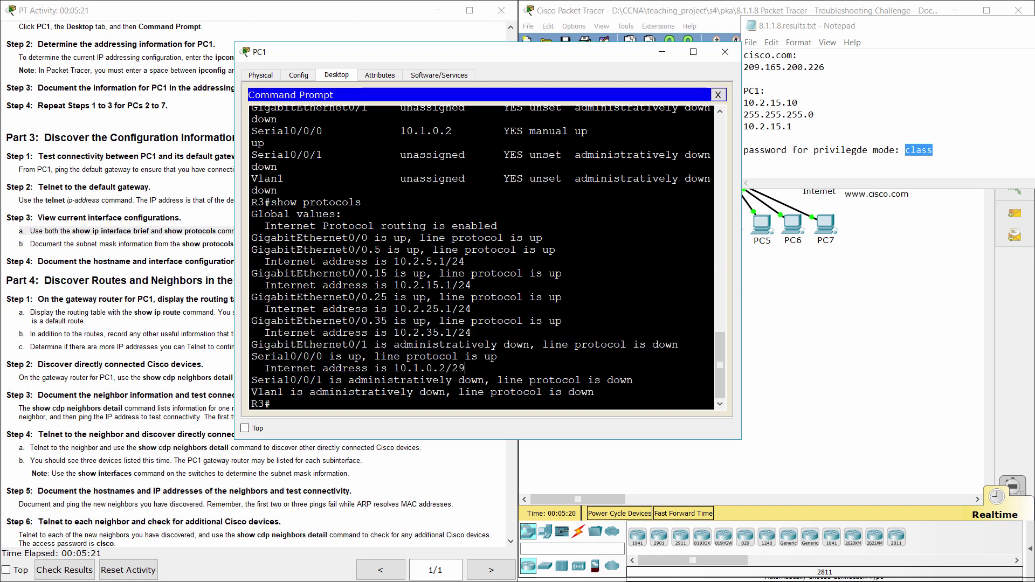
- Enlarge the Notepad notes to show R3's five interface lines, 10.2.5.1–10.2.35.1 and S0/0/0 10.1.0.2
left_click(95, 257)
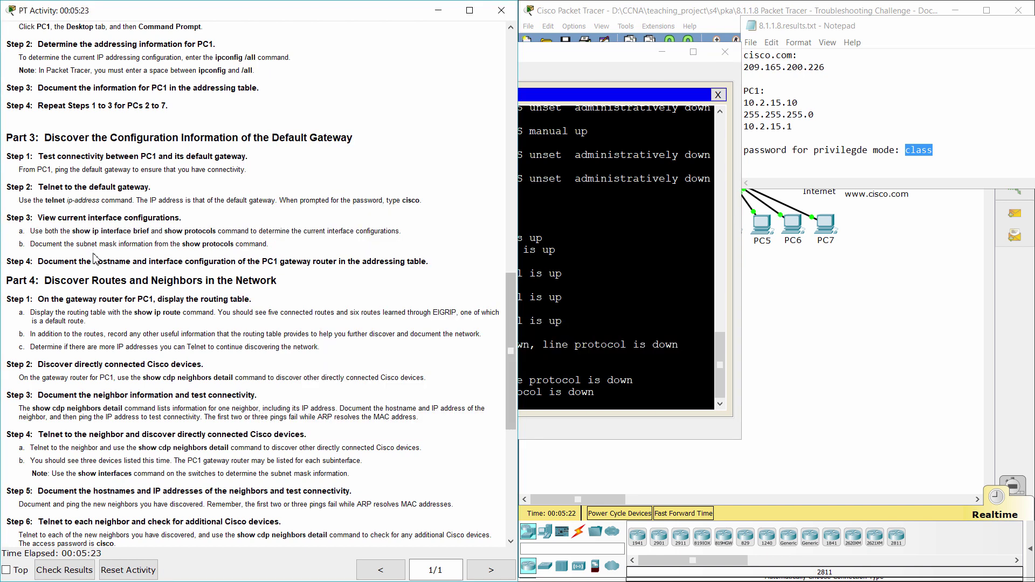
left_click_drag(9, 263, 448, 255)
left_click(867, 162)
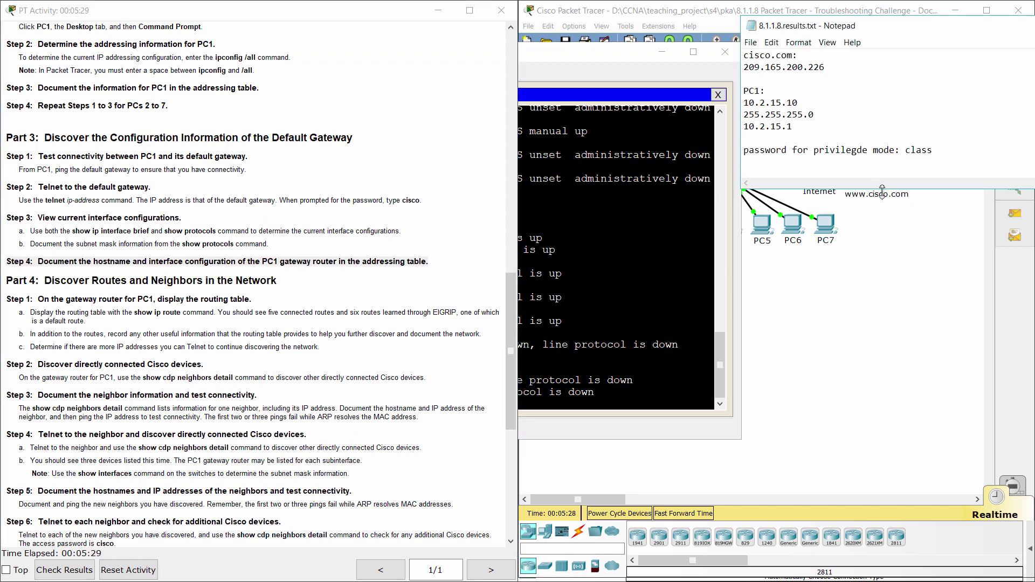
left_click_drag(881, 189, 885, 268)
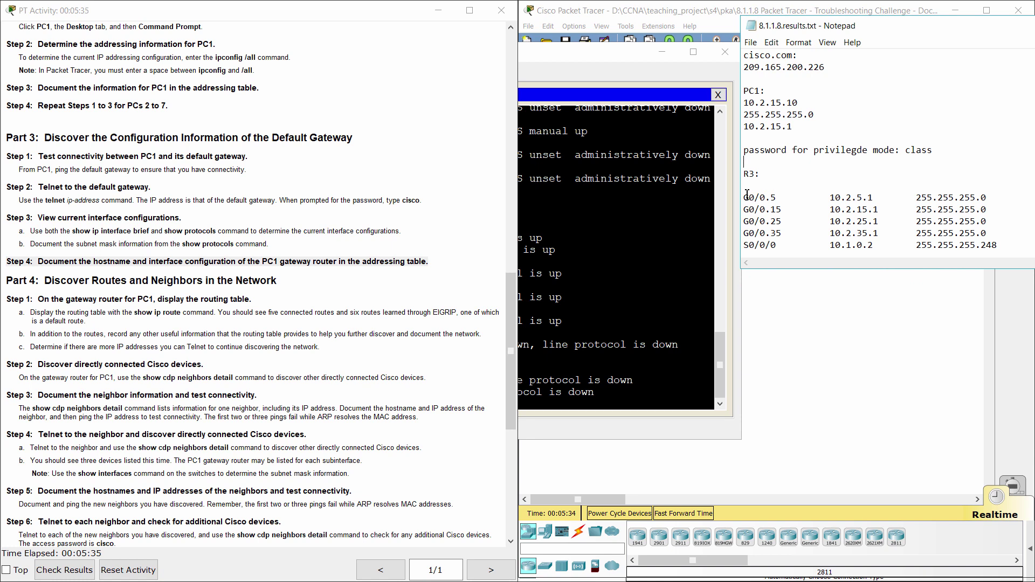
left_click_drag(743, 197, 1015, 241)
left_click(1014, 243)
- Read the Part 4 Step 1 routing table instructions
scroll(257, 357, "down", 3)
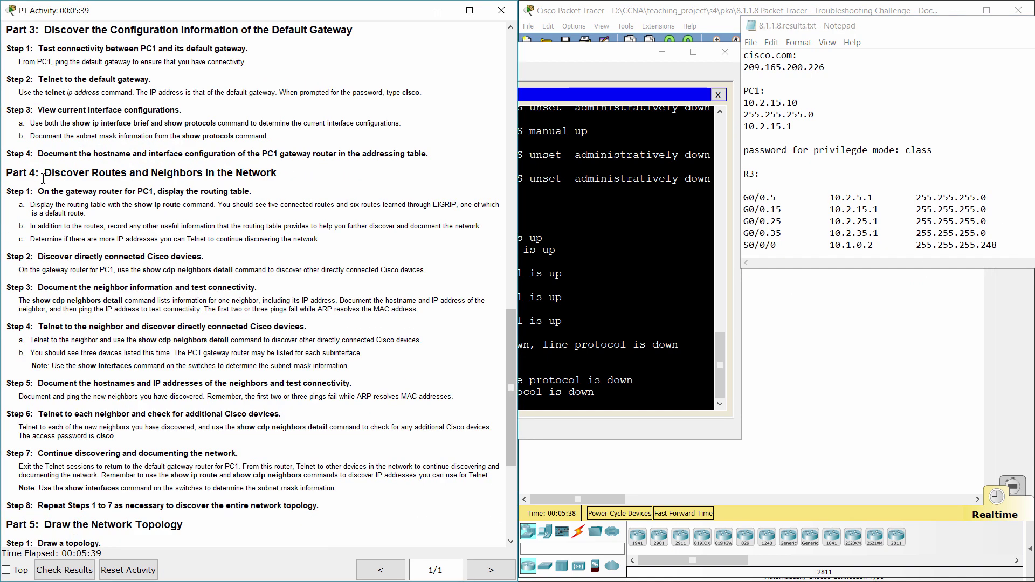
left_click_drag(6, 172, 280, 173)
left_click(68, 226)
left_click_drag(6, 193, 273, 193)
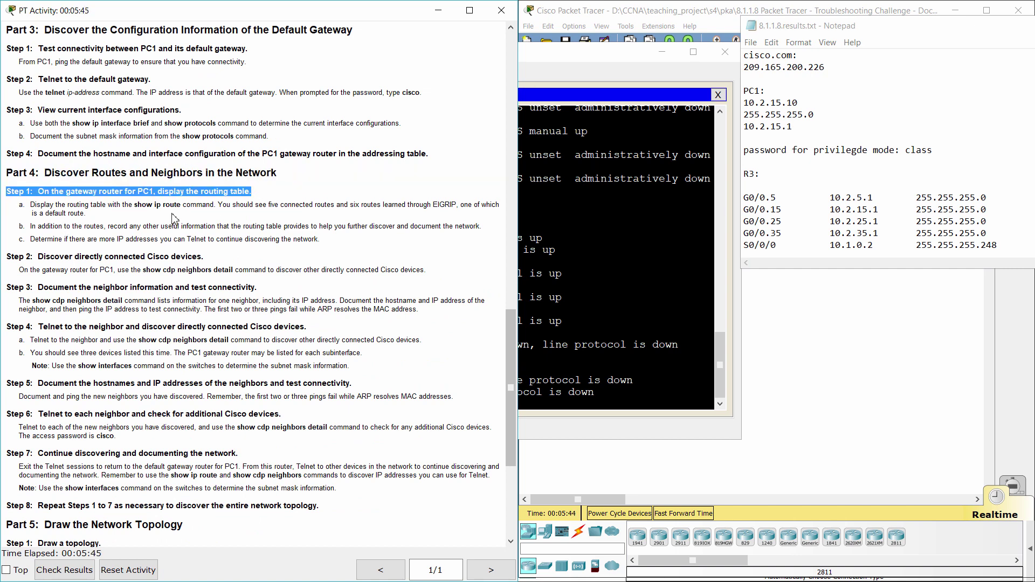
left_click(16, 211)
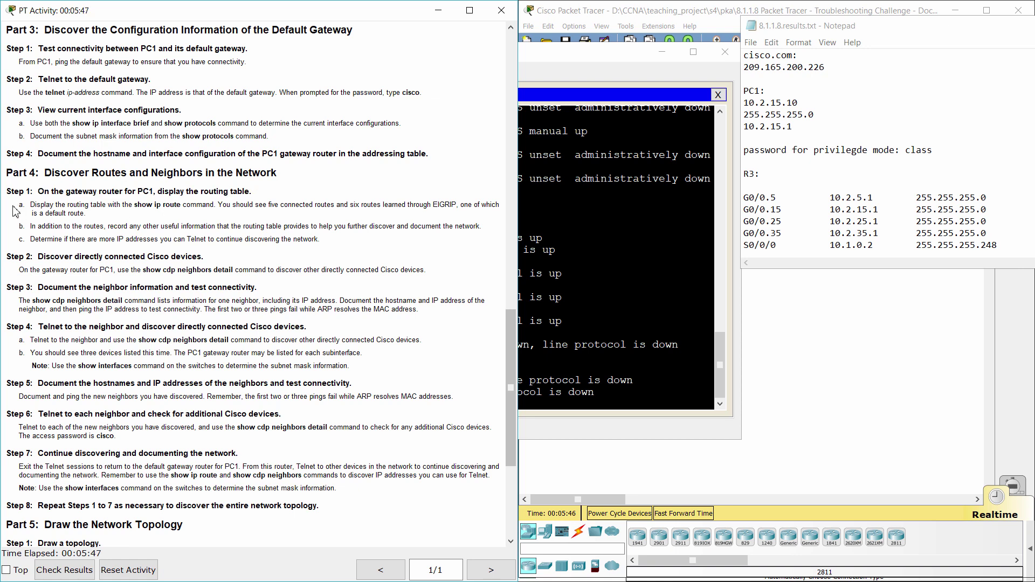
left_click_drag(17, 207, 336, 242)
- Run show ip route on R3 and mark the five connected routes
left_click(522, 415)
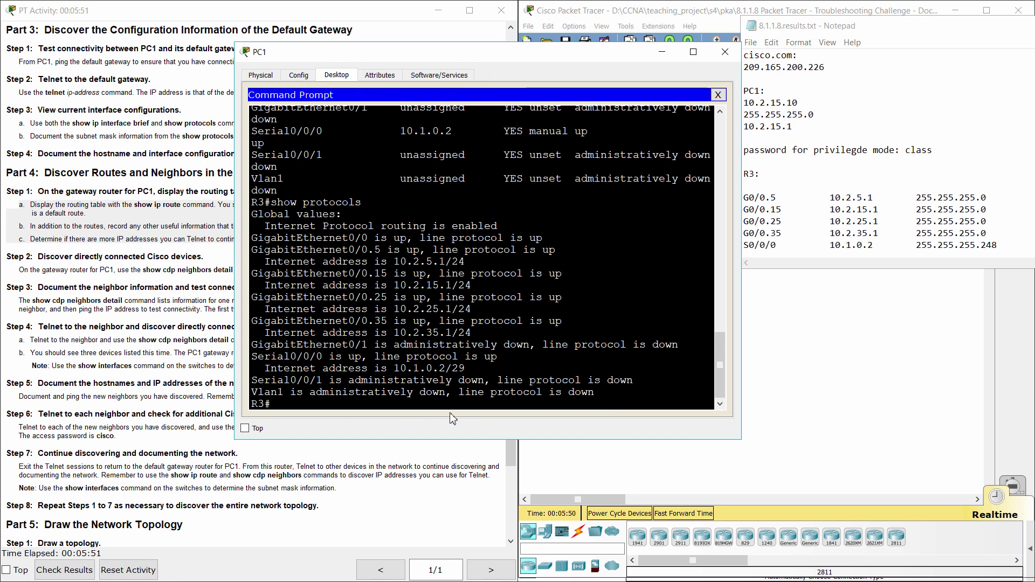
type("show ip")
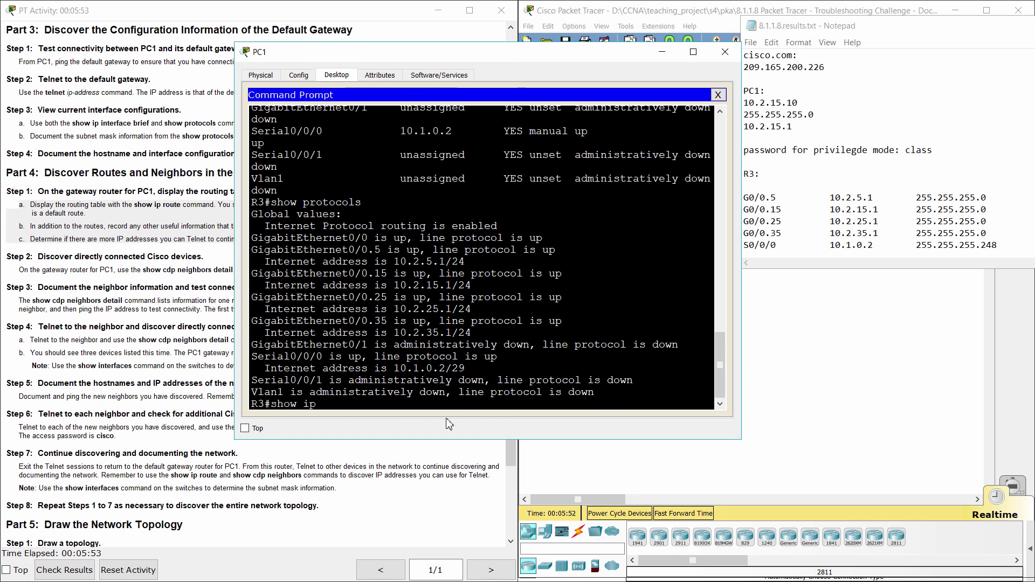
type(" route")
key("Return")
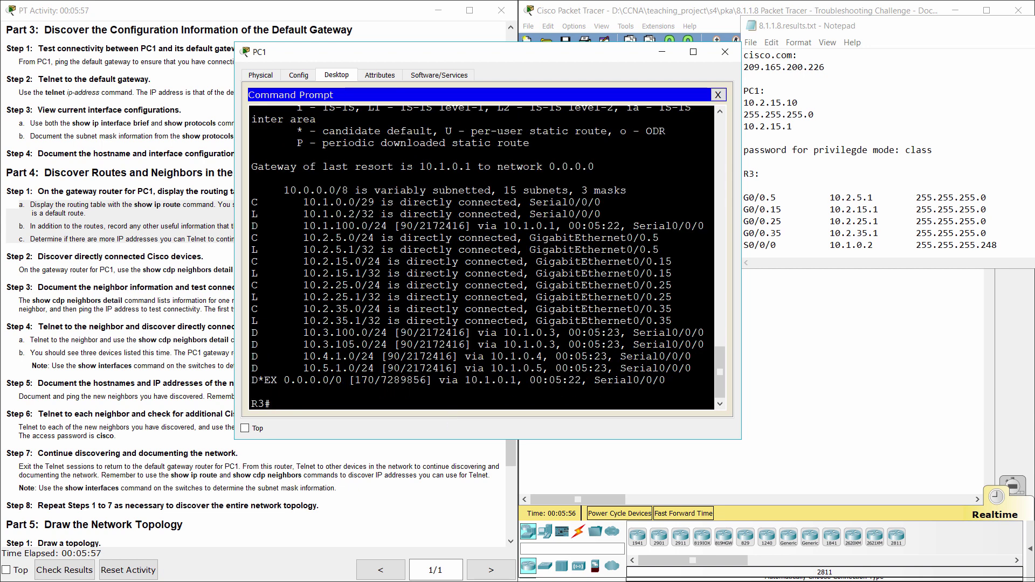
left_click(231, 223)
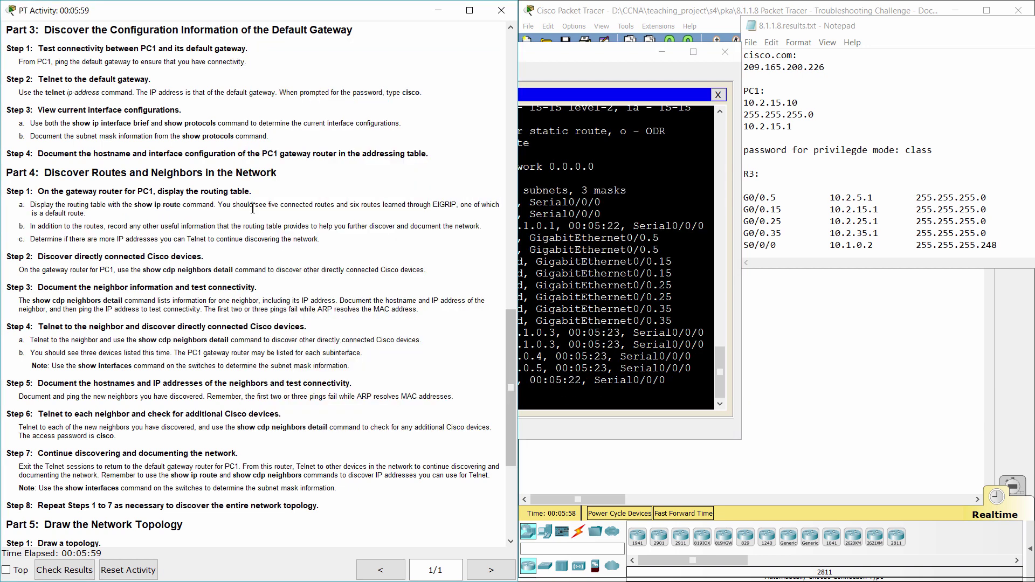
left_click_drag(271, 210, 333, 209)
left_click(582, 285)
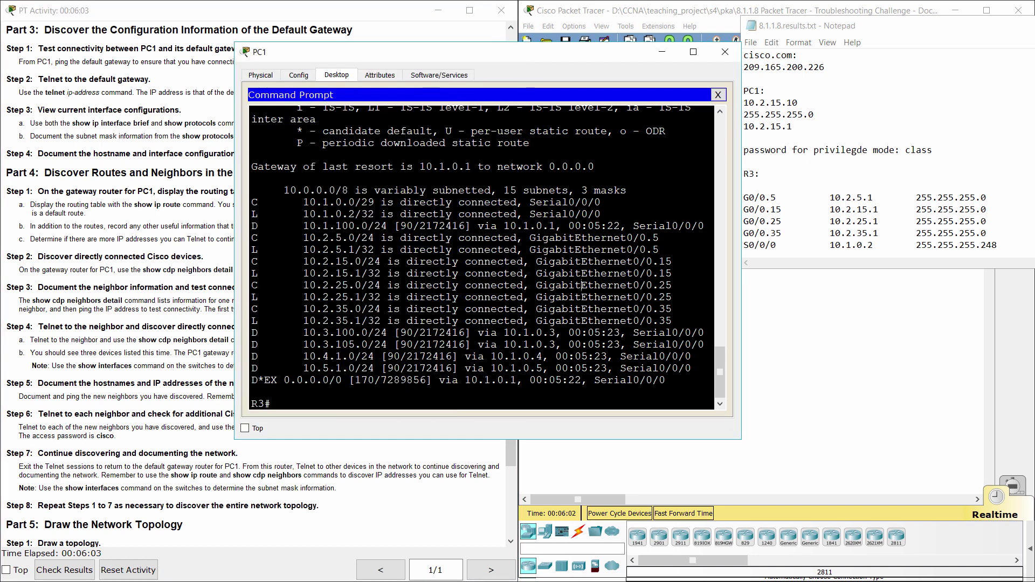
left_click_drag(251, 203, 256, 320)
- Mark the EIGRP-learned routes, including 10.1.100.0/24, and the default route
left_click(196, 236)
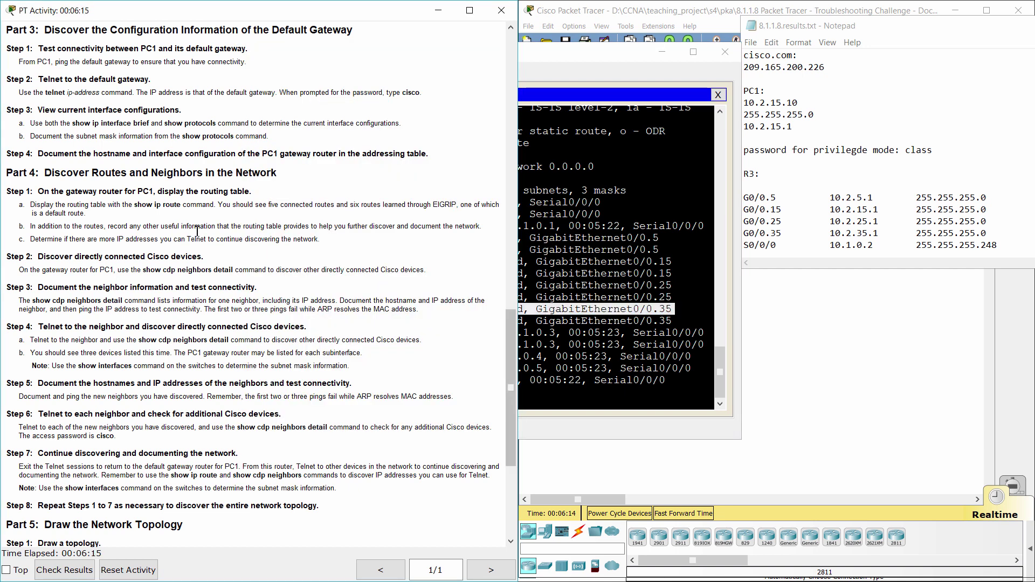
left_click_drag(353, 208, 460, 201)
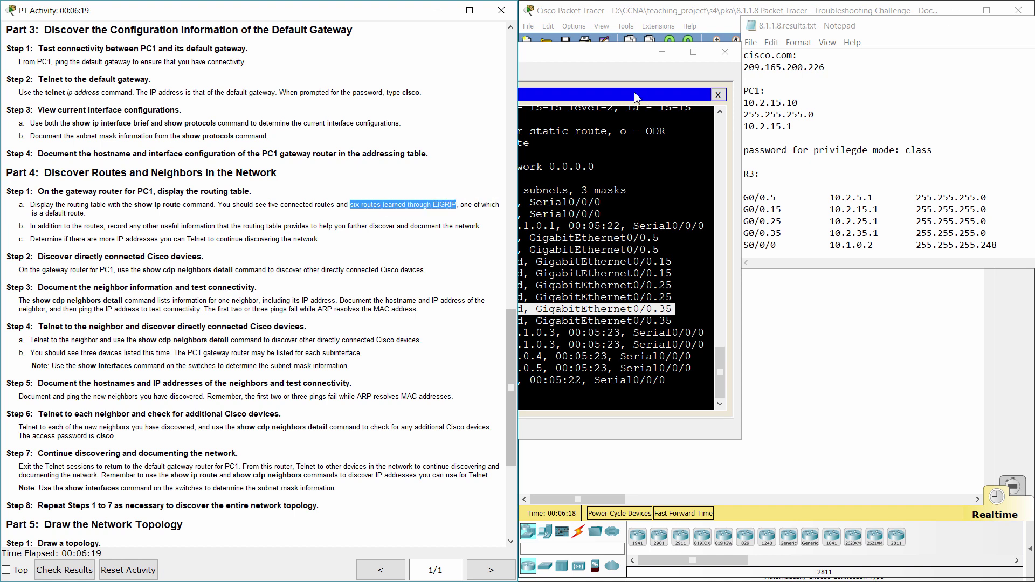
left_click(619, 77)
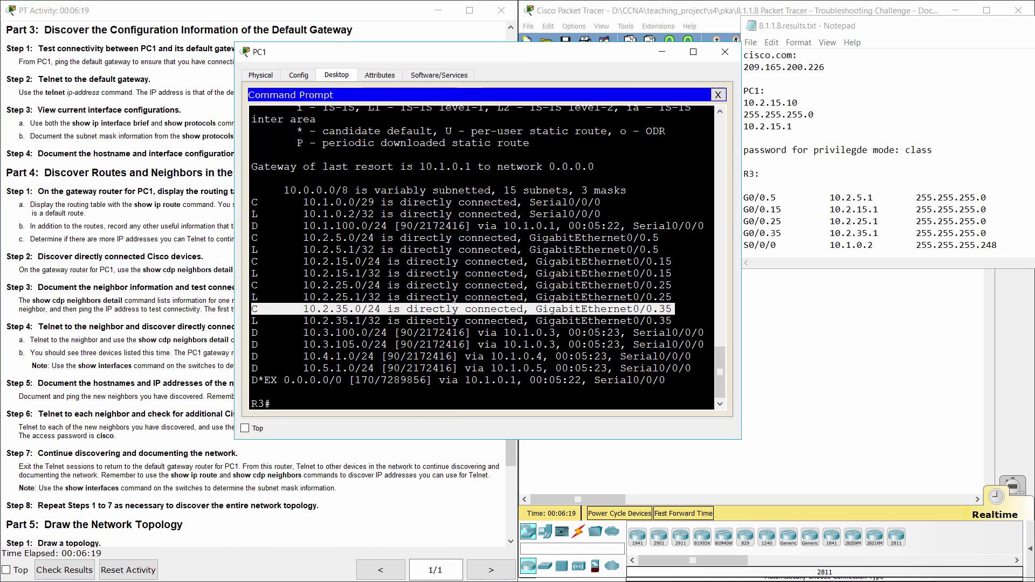
left_click(255, 226)
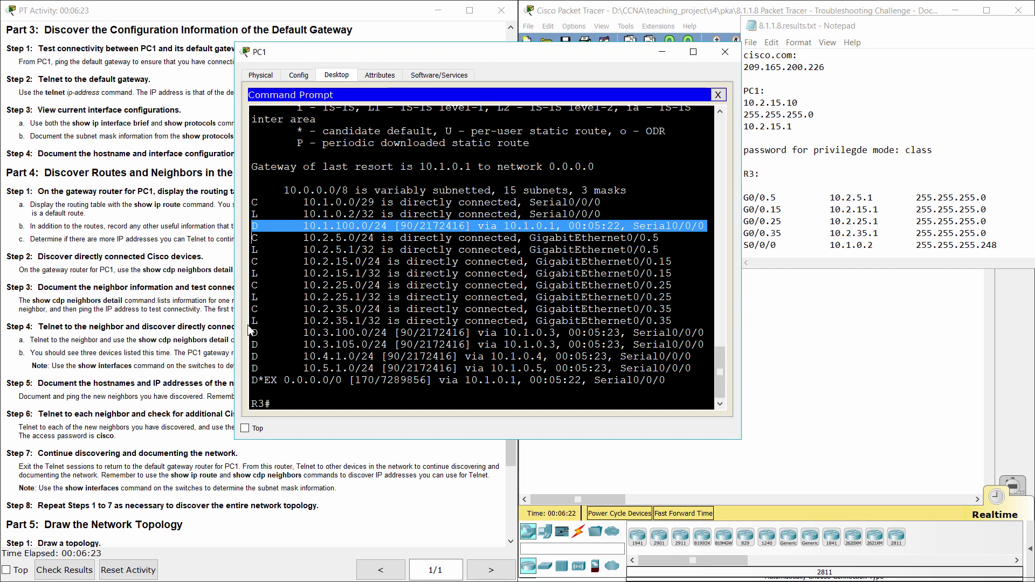
left_click_drag(252, 225, 519, 225)
left_click_drag(252, 332, 286, 383)
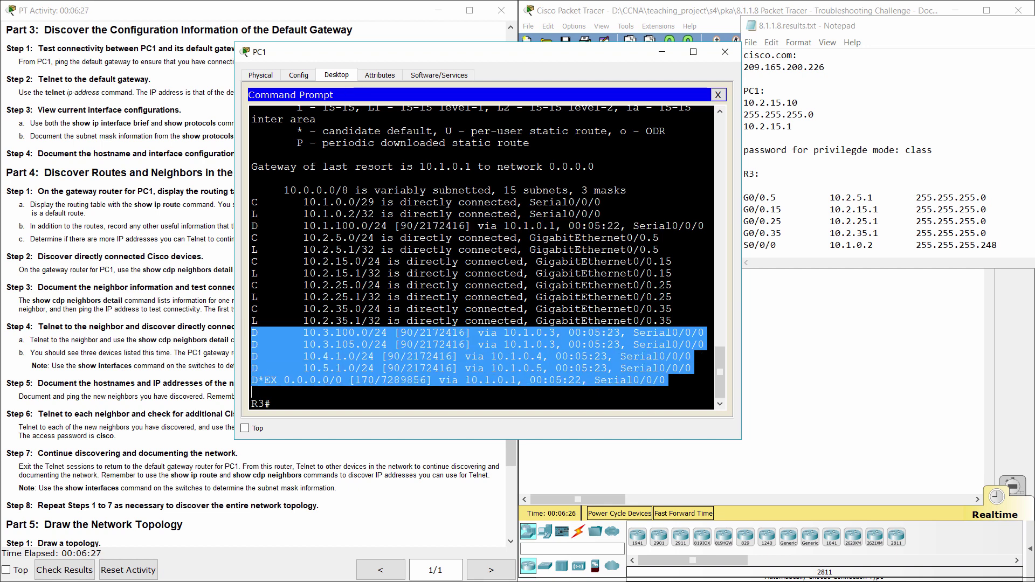
left_click(280, 392)
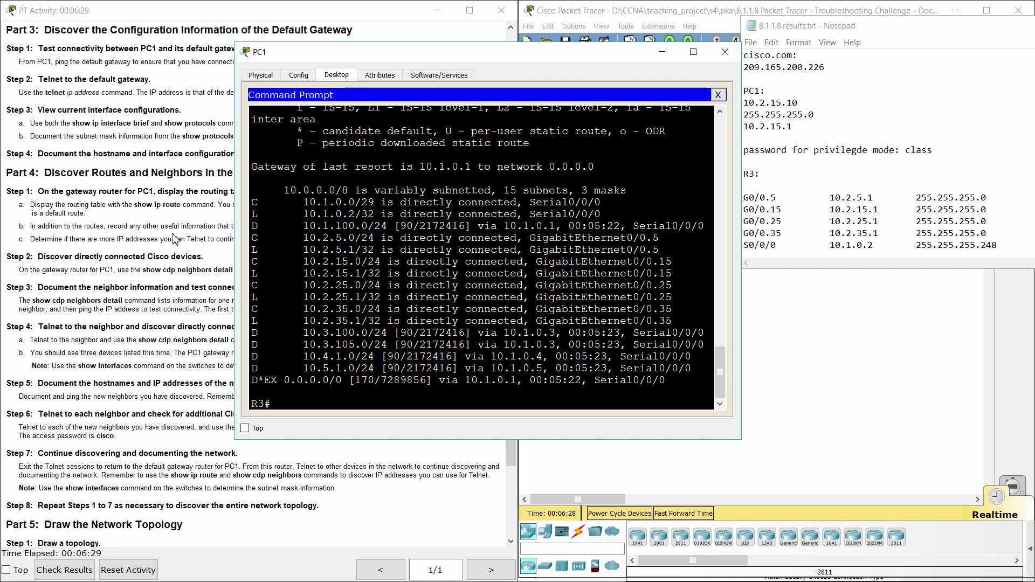
- Read Step 1 items b and c and the Step 2 neighbor discovery instruction
left_click(174, 238)
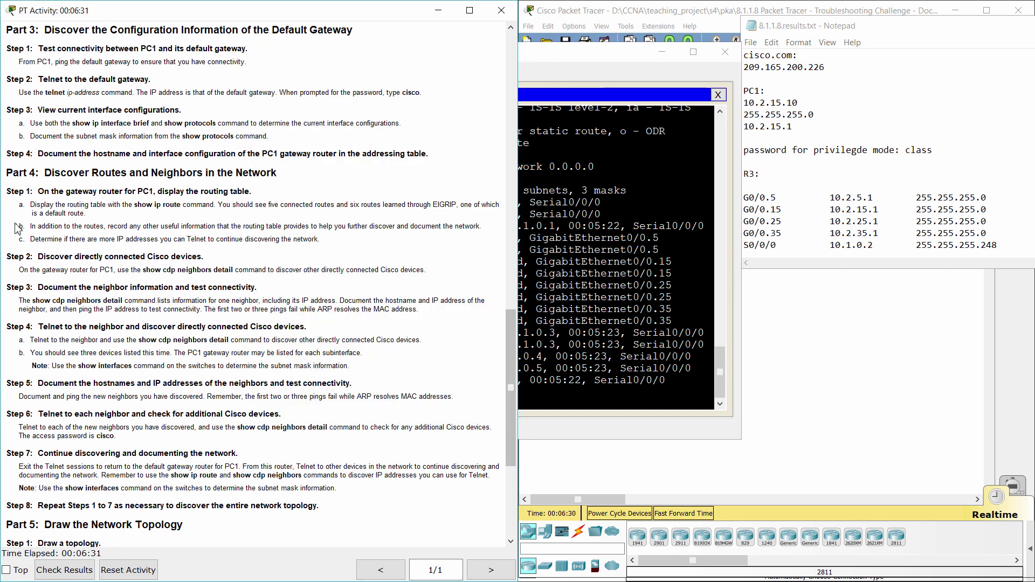
left_click_drag(13, 227, 325, 240)
left_click(323, 261)
left_click_drag(6, 256, 211, 253)
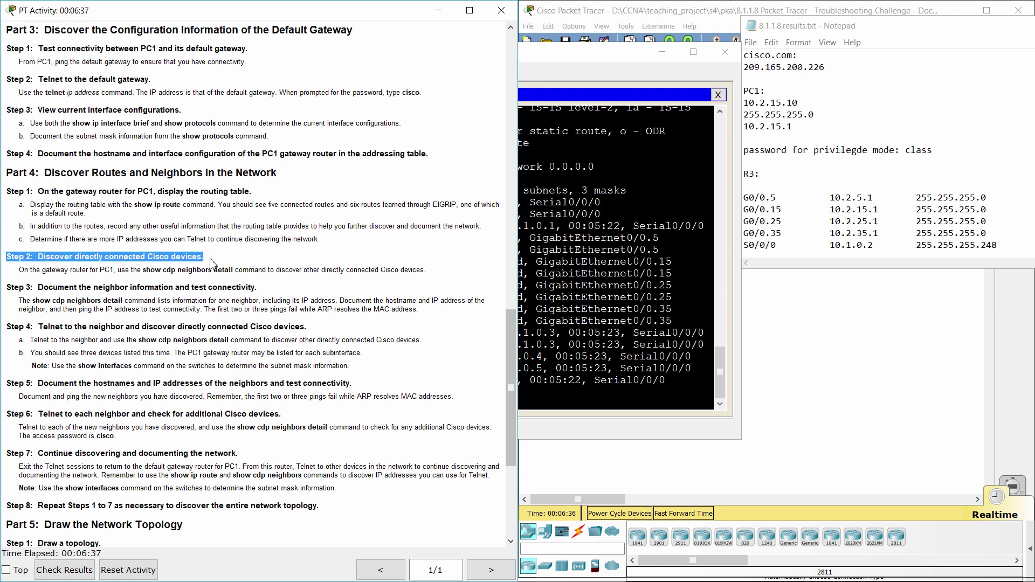
left_click_drag(18, 269, 430, 274)
- Run show cdp neighbors detail on R3 and highlight neighbor S4 and its address 10.2.5.21
left_click(541, 421)
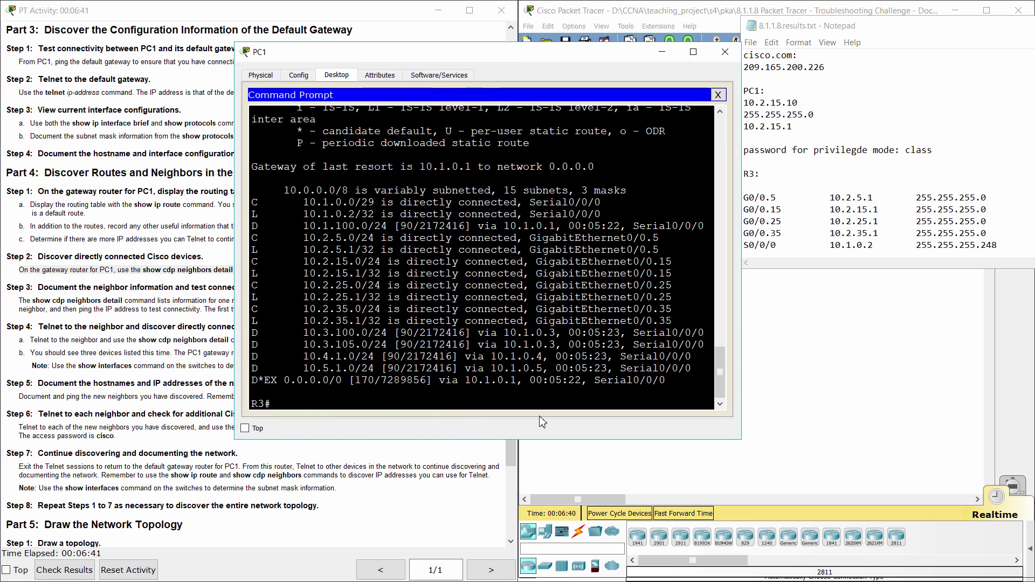
type("show cdp neighbors")
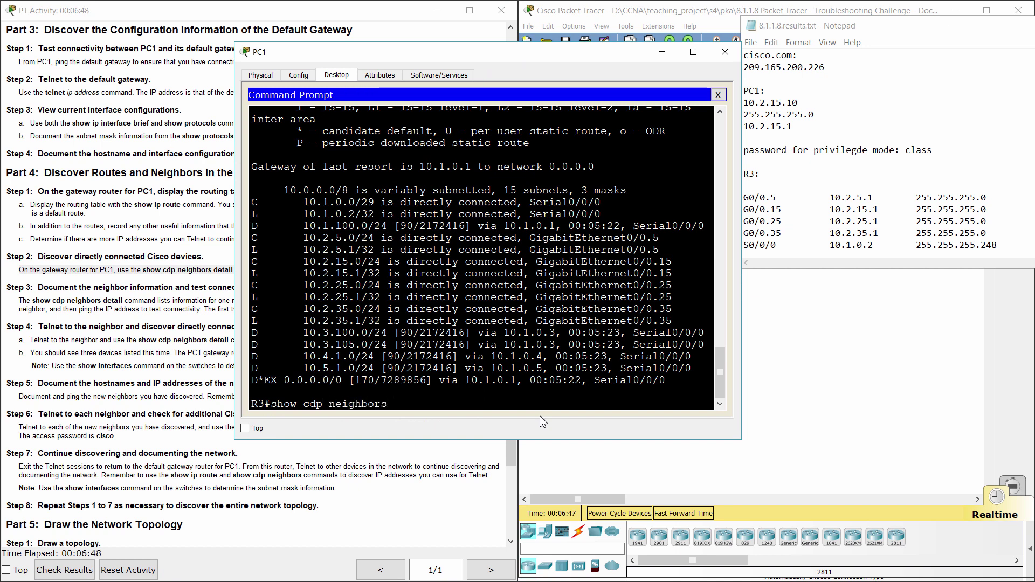
type(" detail")
key("Return")
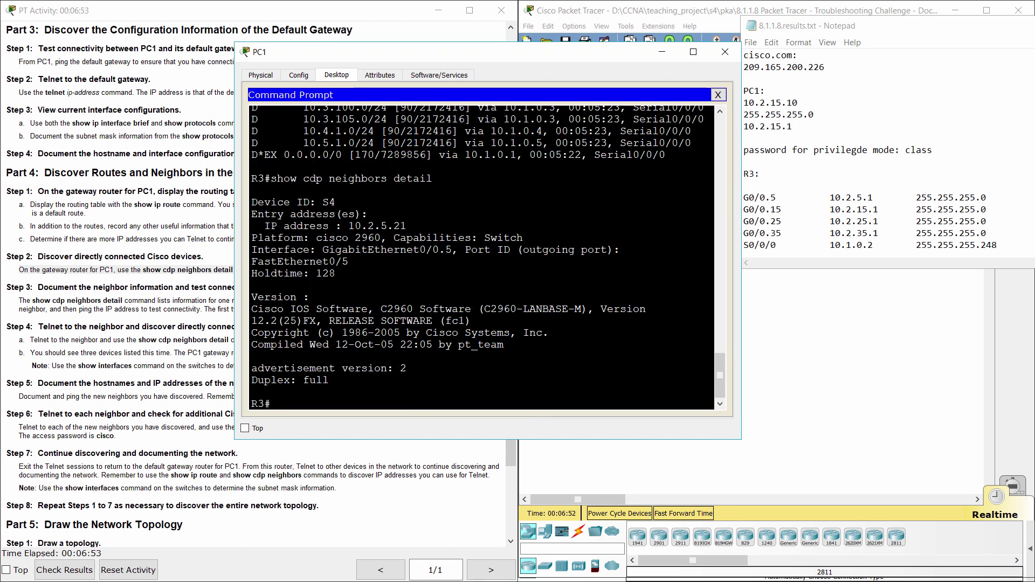
double_click(328, 202)
left_click_drag(265, 226, 406, 226)
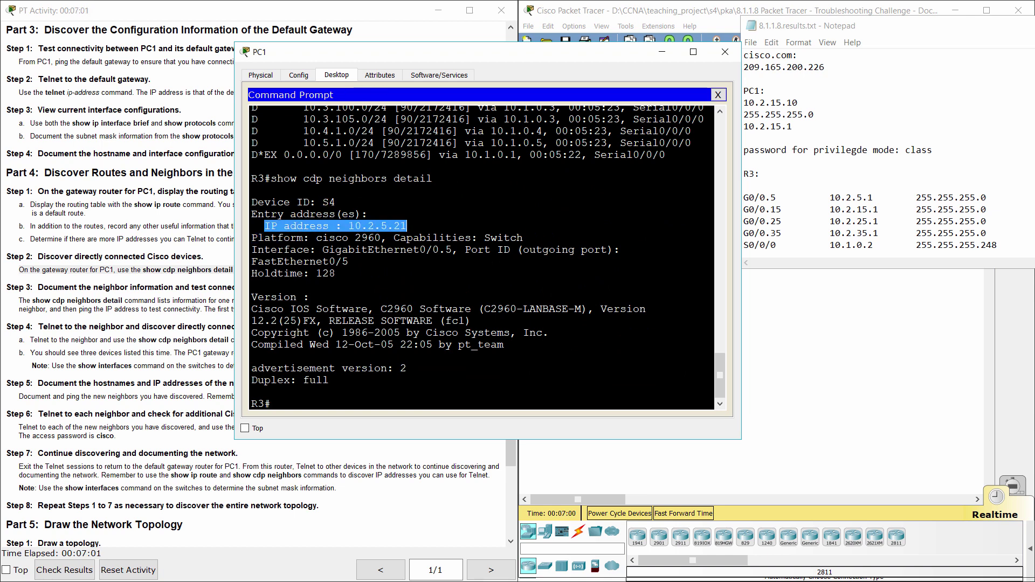
left_click(169, 294)
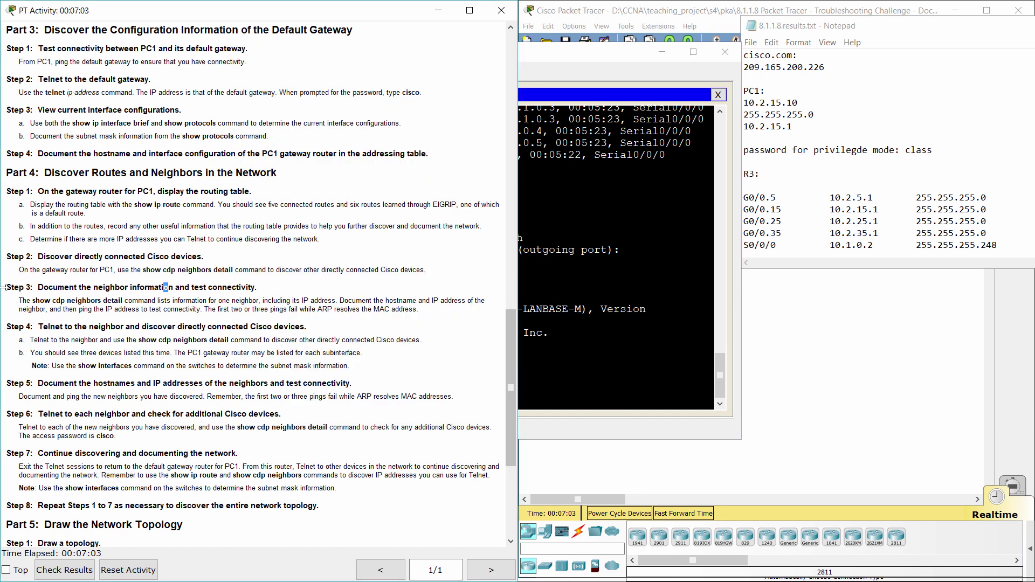
- Ping S4 at 10.2.5.21 from R3 and highlight the 60 percent success rate
left_click_drag(6, 287, 273, 290)
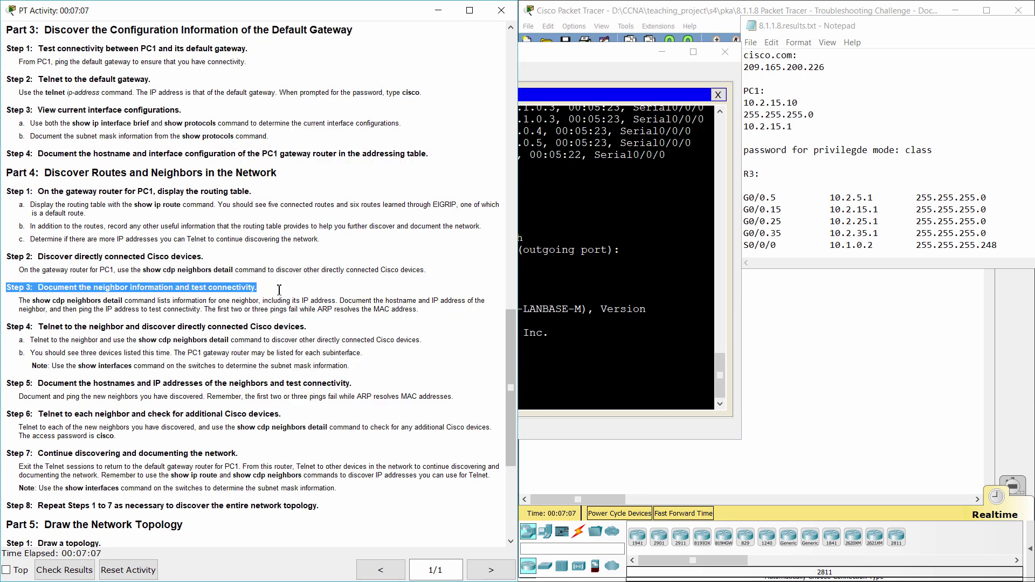
left_click(279, 294)
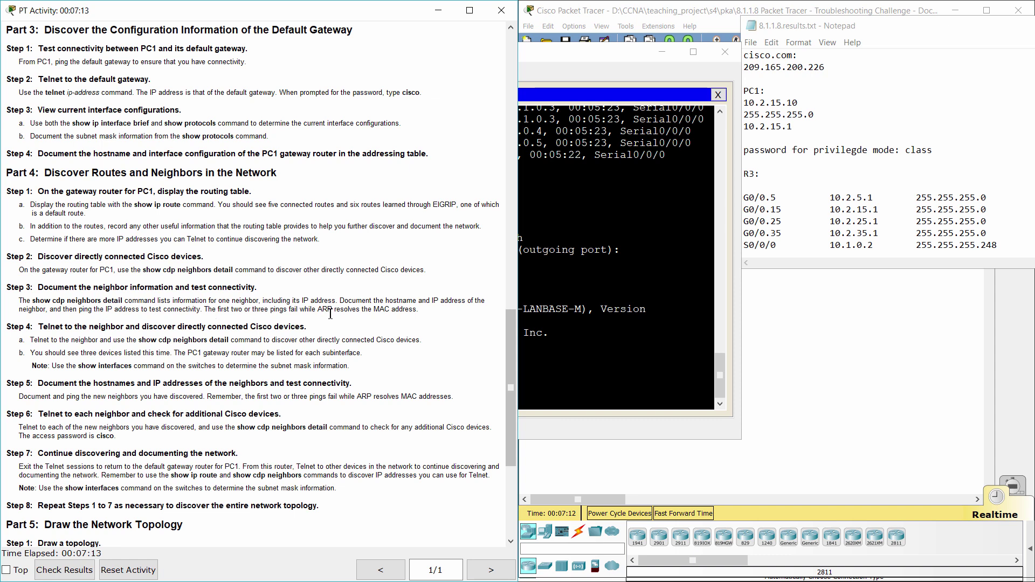
left_click(620, 269)
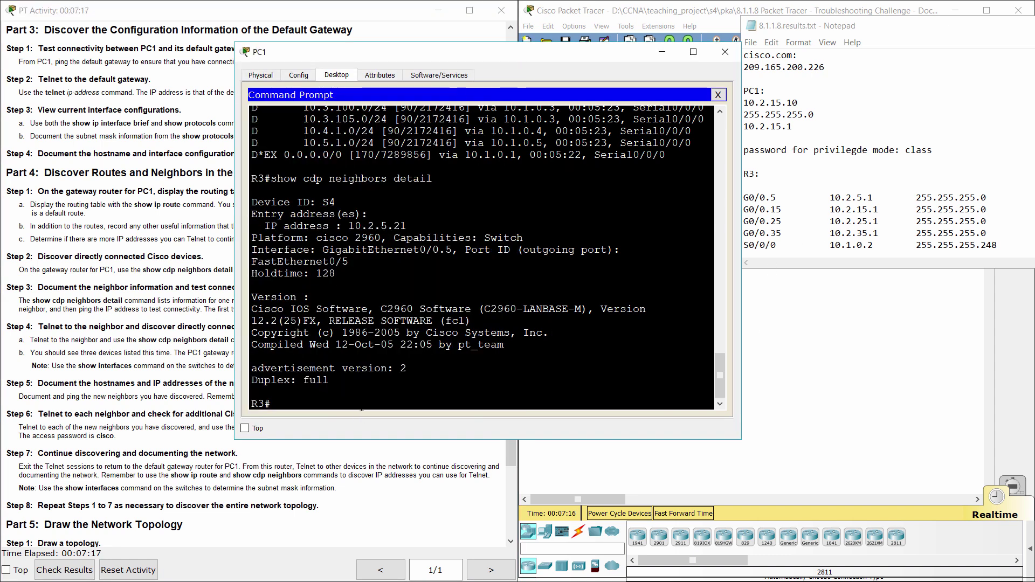
type("ping 10.2.5.21")
key("Return")
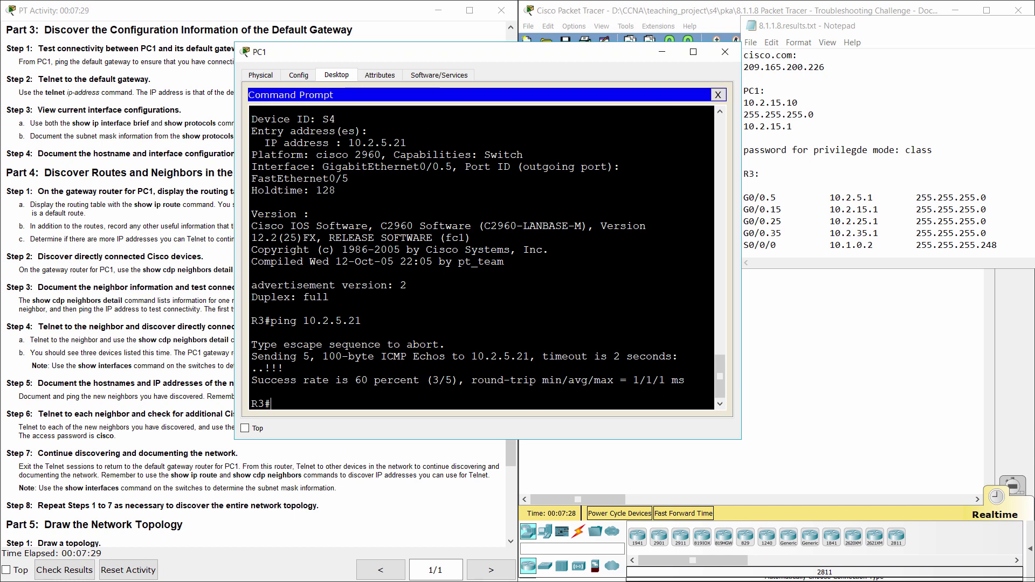
left_click_drag(257, 380, 432, 381)
- Scroll the lab instructions down to the Step 4 telnet-to-neighbor heading and highlight it
left_click(166, 300)
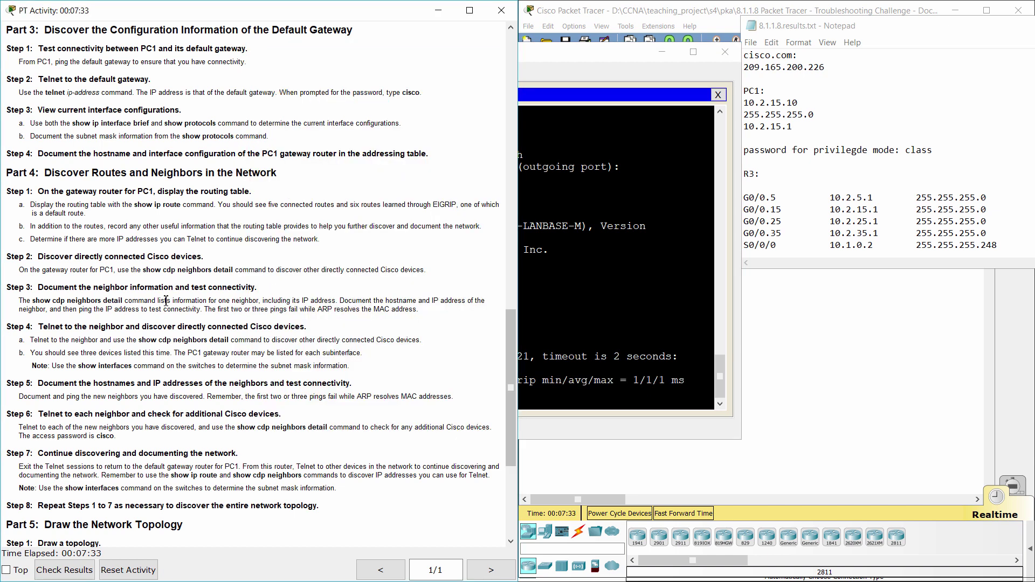
scroll(167, 300, "down", 1)
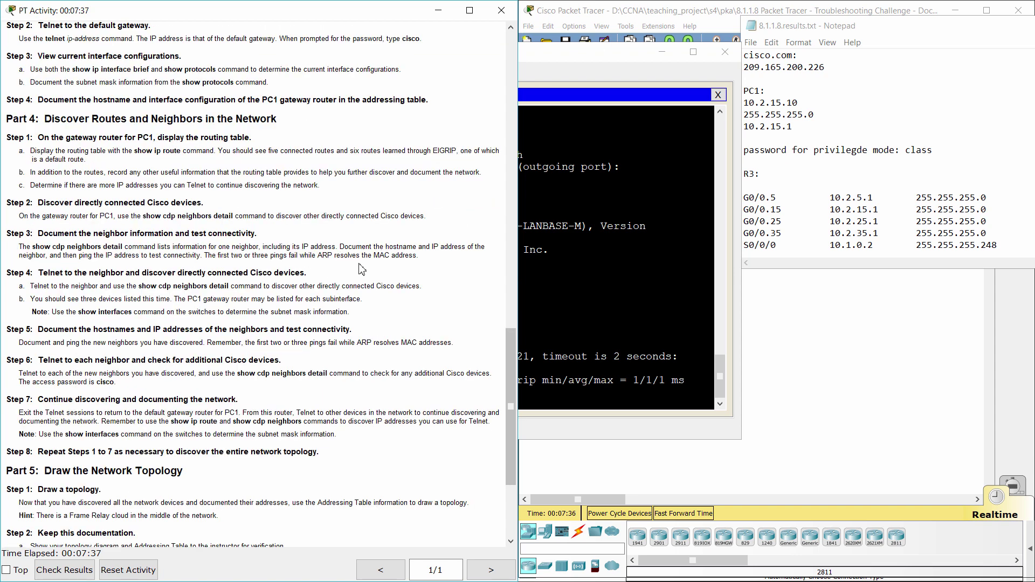
left_click_drag(7, 274, 313, 273)
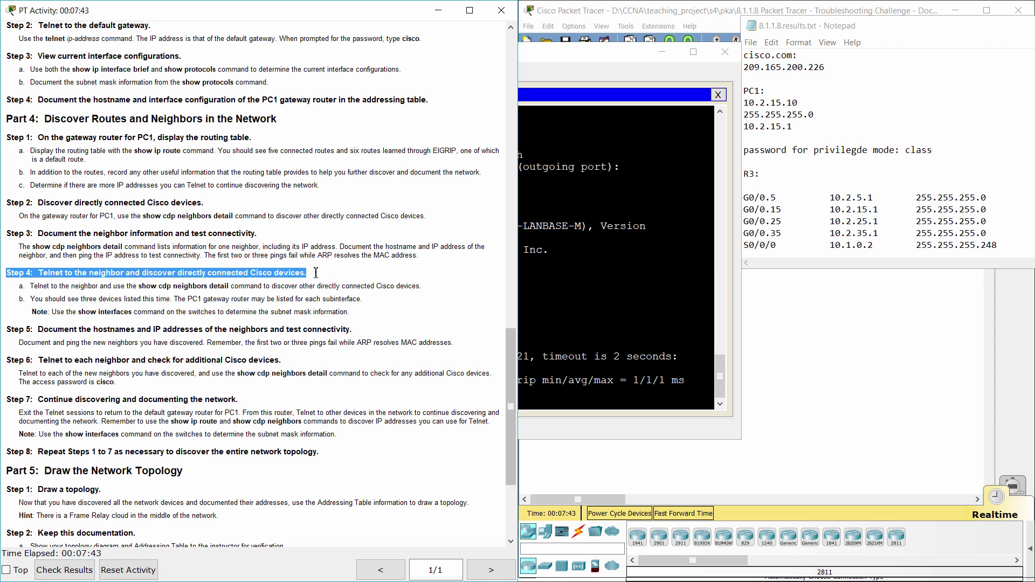
- Expand the notes to reveal S4's VLAN 5 entry and enter telnet 10.2.5.21 at PC1's prompt
left_click(533, 394)
left_click_drag(823, 268, 879, 281)
left_click(356, 427)
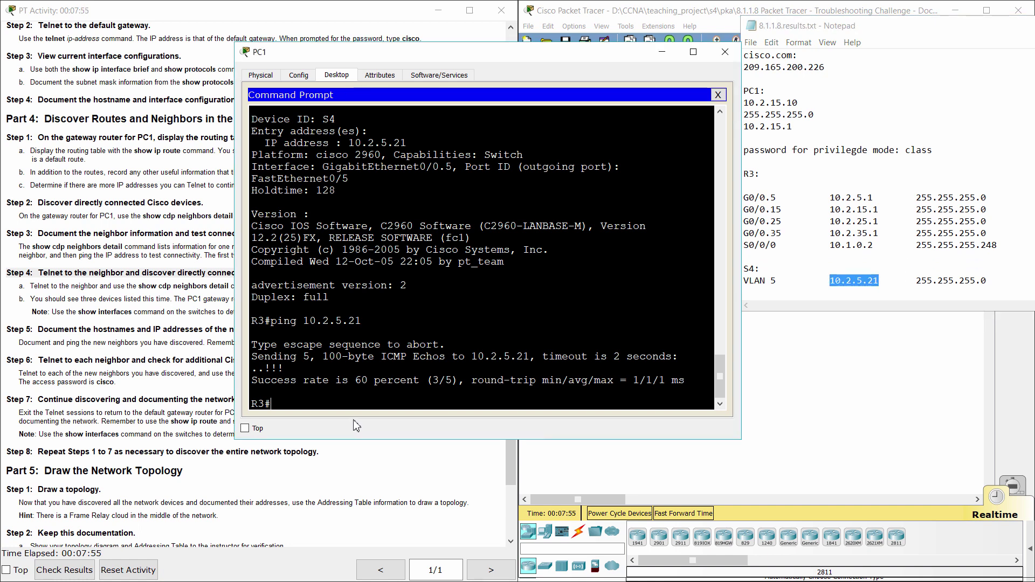
type("telnet 10.2.5.21")
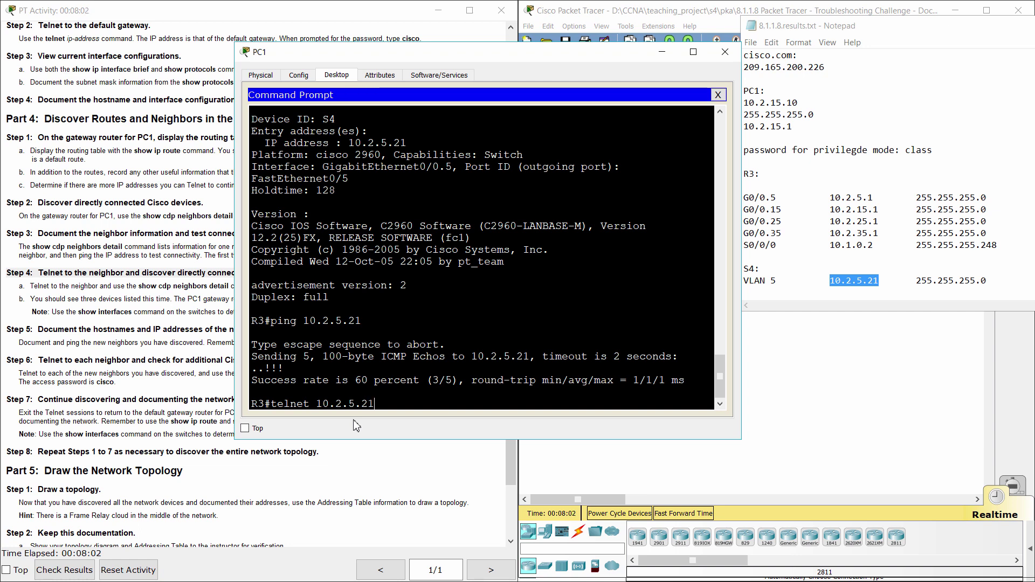
- Complete the telnet login to S4 and enter privileged mode with the enable password
key("Return")
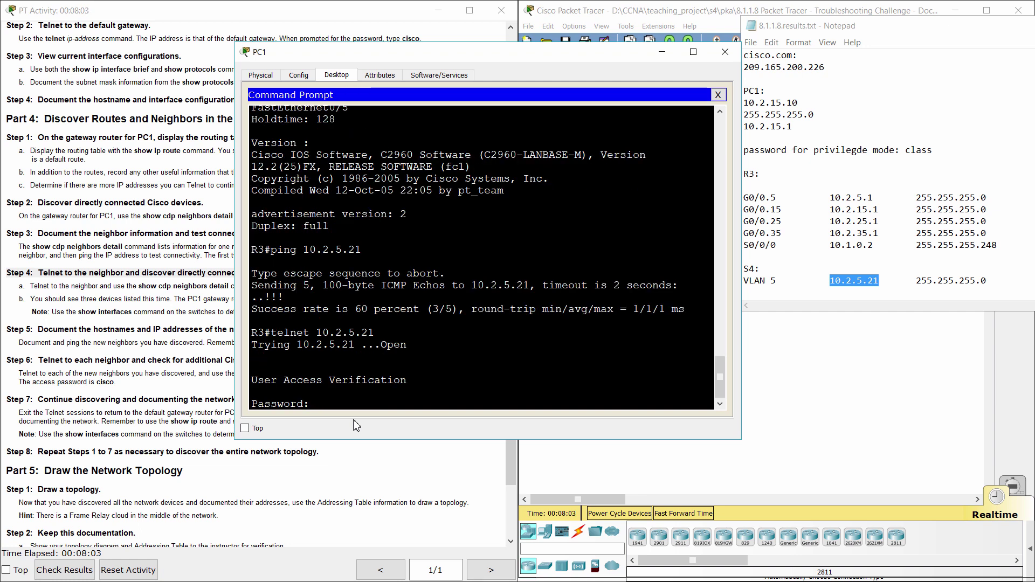
type("cisco")
key("Return")
type("ena")
key("Return")
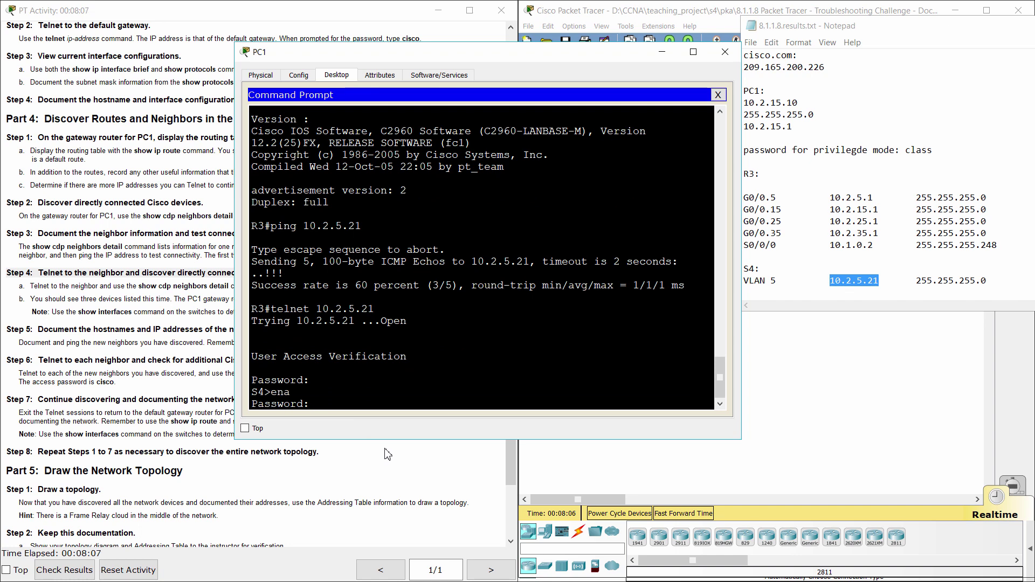
type("class")
key("Return")
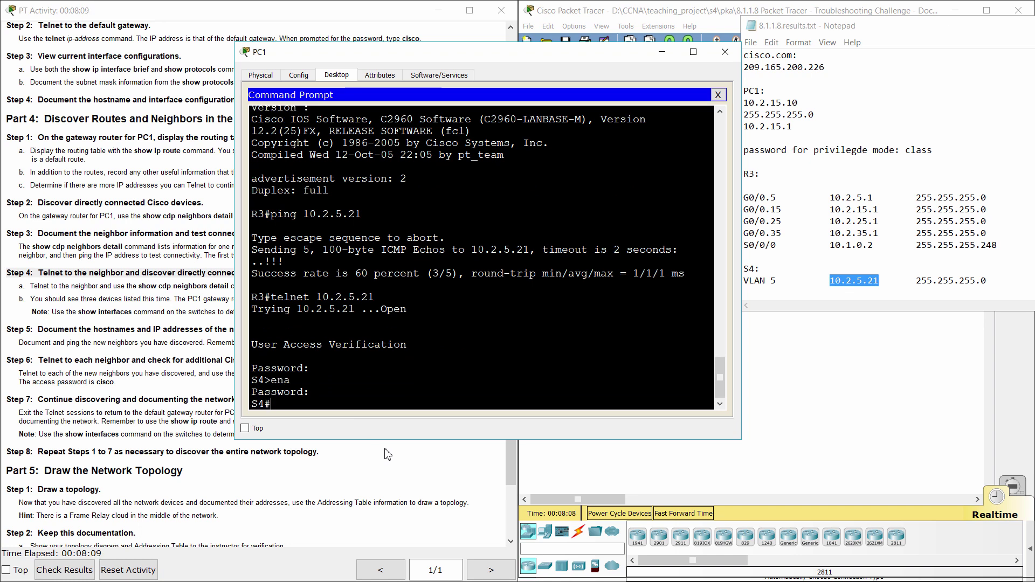
- Run show ip interface brief on S4 and highlight the Vlan5 address line
type("show ip in")
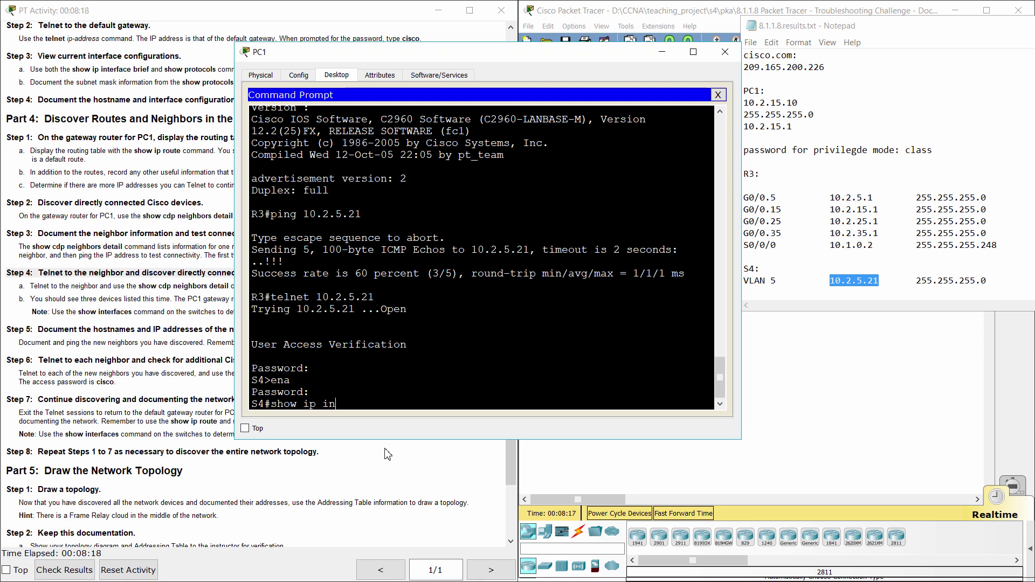
type("terface brief")
key("Return")
key("space")
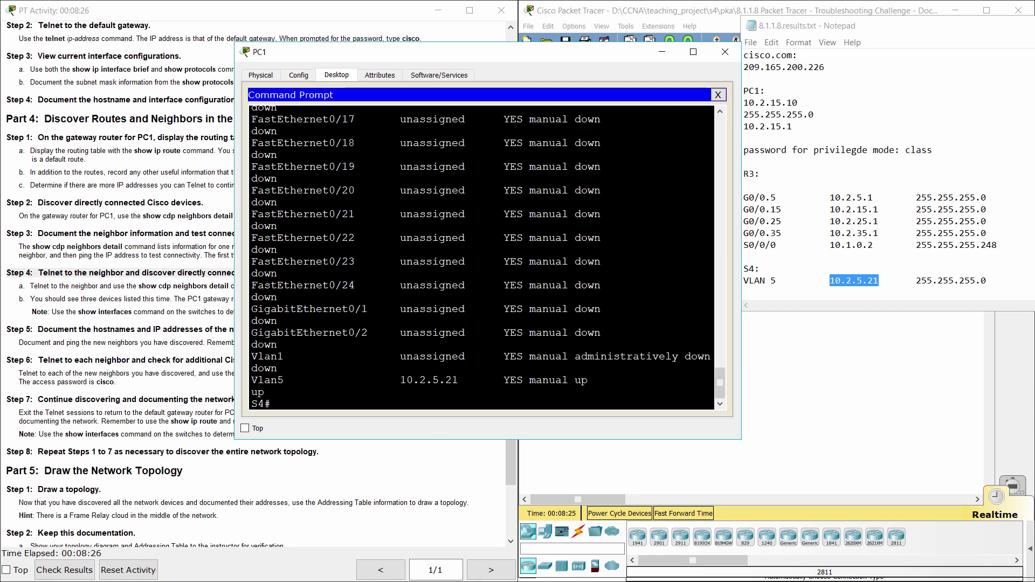
left_click_drag(261, 380, 471, 380)
left_click(393, 413)
- Run show int vlan 5 and match 10.2.5.21/24 against S4's VLAN 5 entry in the notes
type("show int vlan 5")
key("Return")
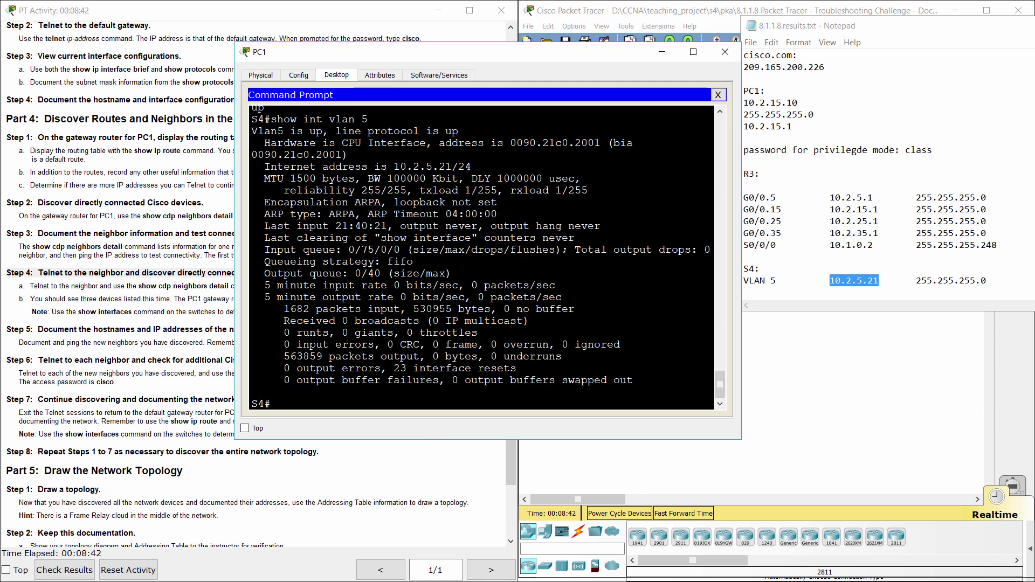
left_click_drag(328, 119, 368, 119)
left_click_drag(393, 166, 471, 167)
left_click_drag(452, 166, 471, 166)
left_click_drag(794, 283, 743, 268)
left_click_drag(1007, 271, 930, 281)
left_click_drag(829, 281, 981, 281)
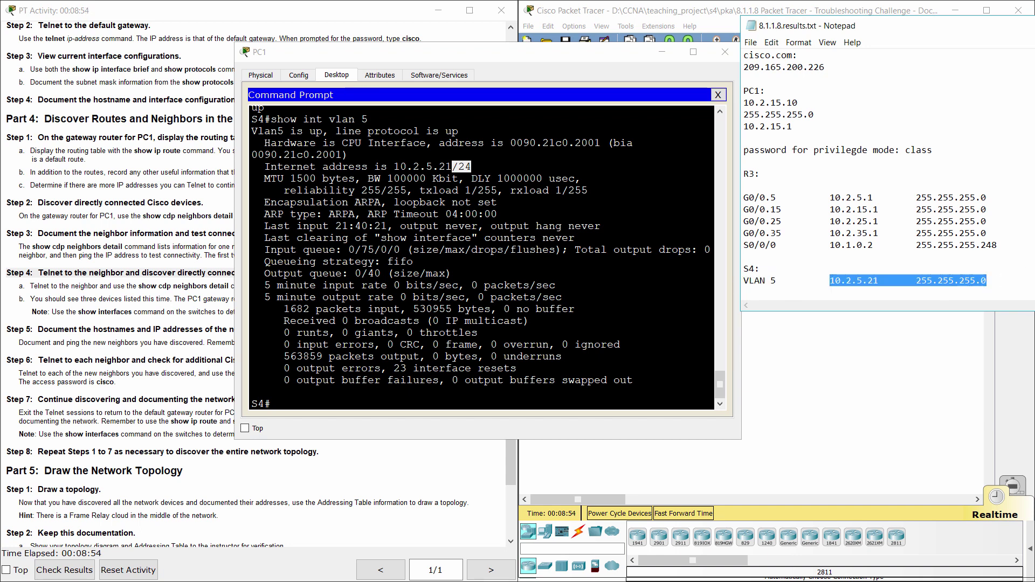
left_click(452, 273)
left_click(136, 299)
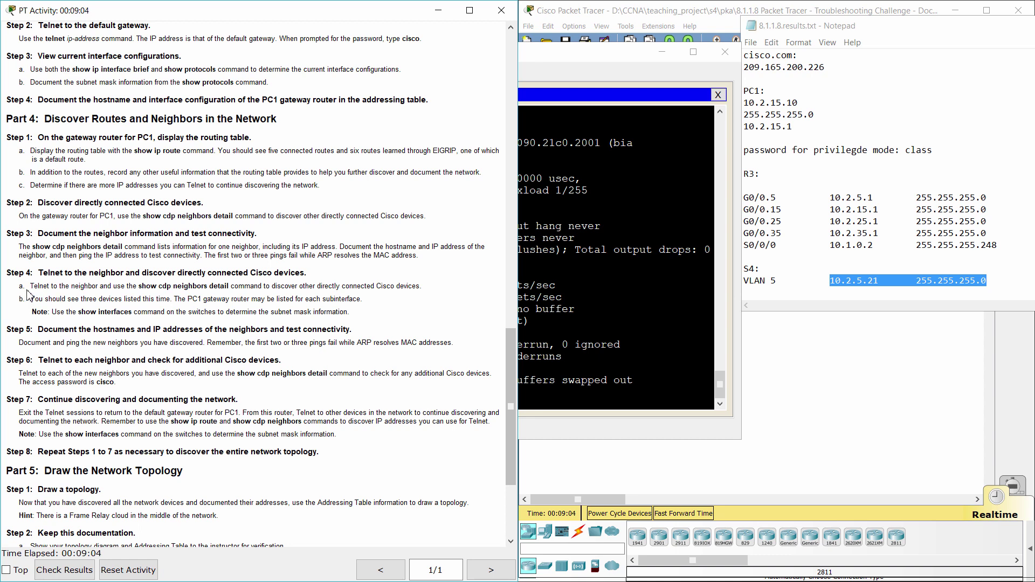
- Run show cdp neighbors detail on S4 and page through entries for R3 (10.2.5.1) and S6 (10.2.5.22)
left_click_drag(31, 285, 442, 287)
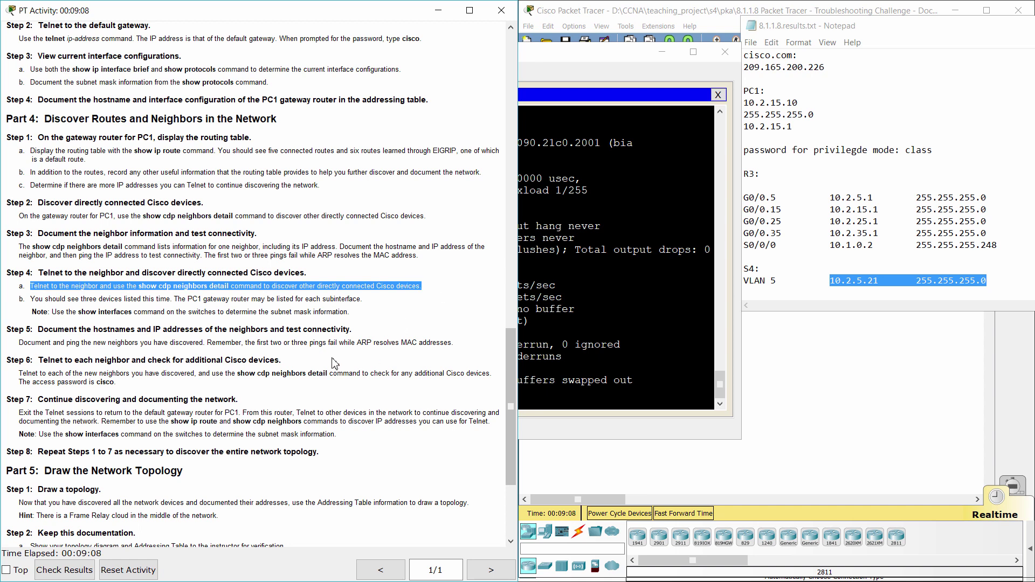
key("alt+Tab")
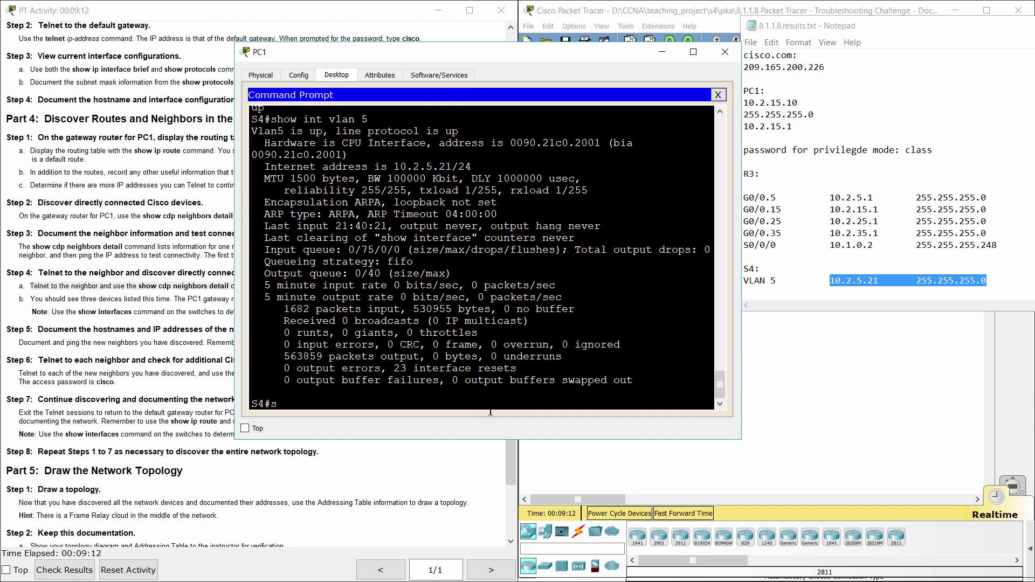
type("show cdp neighbor")
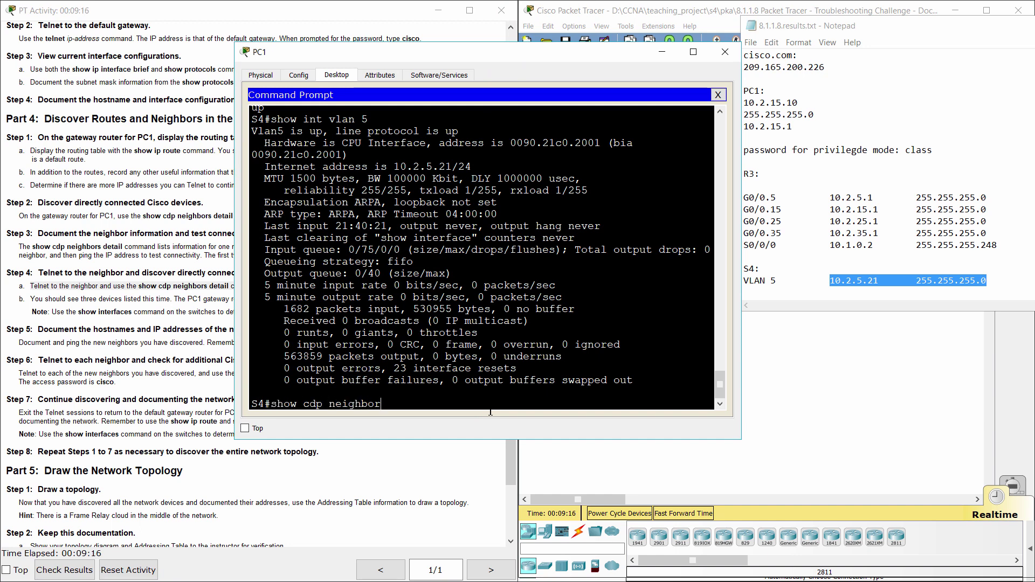
type("s detail")
key("Return")
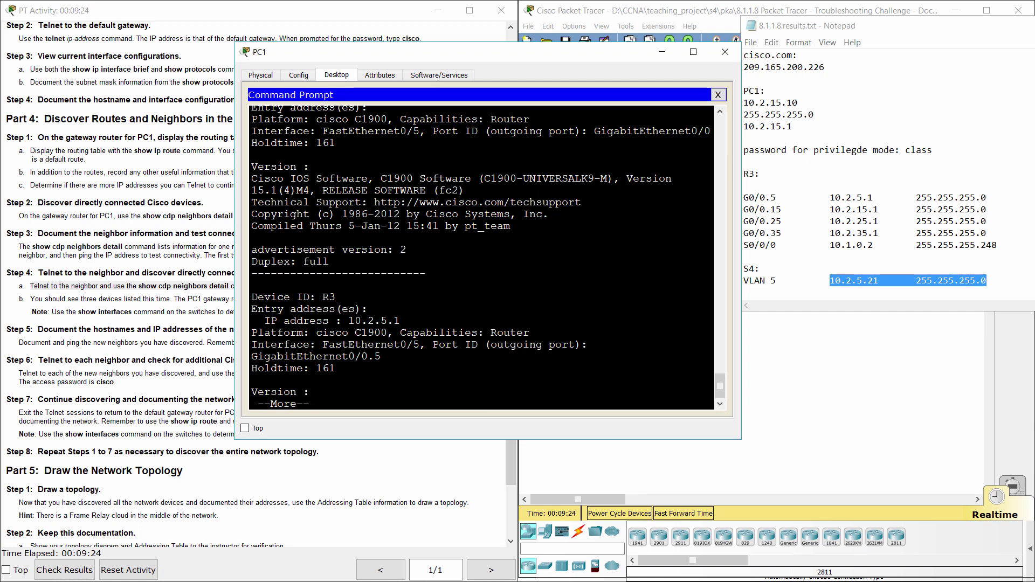
key("Return")
key("Return")
key("Return")
key("Return")
key("Return")
key("Return")
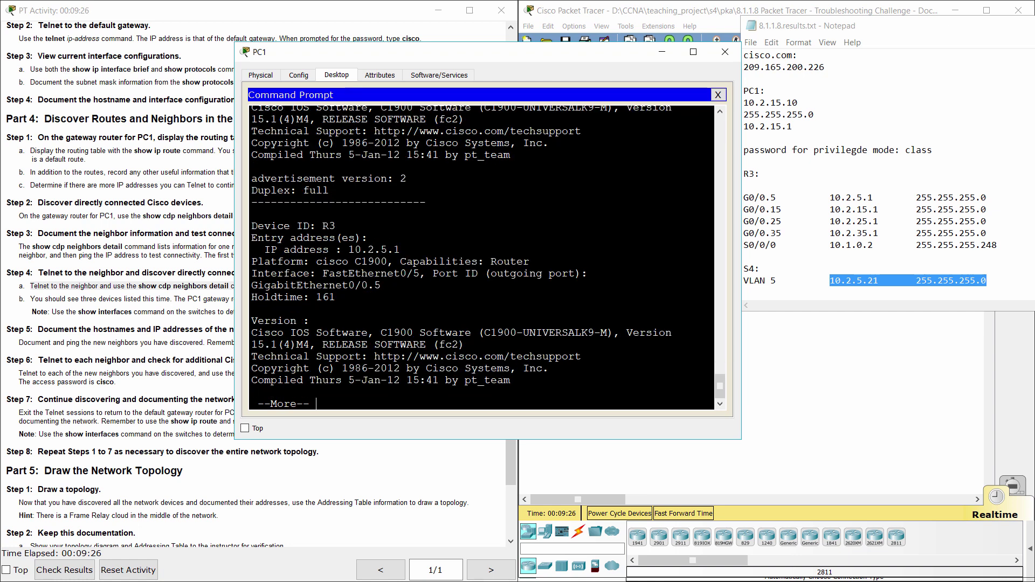
key("Return")
key("Return")
key("Return")
key("Return")
key("Return")
key("Return")
key("Return")
key("Return")
key("Return")
key("Return")
key("Return")
key("Return")
key("Return")
key("Return")
key("Return")
key("Return")
key("Return")
key("Return")
key("Return")
key("Return")
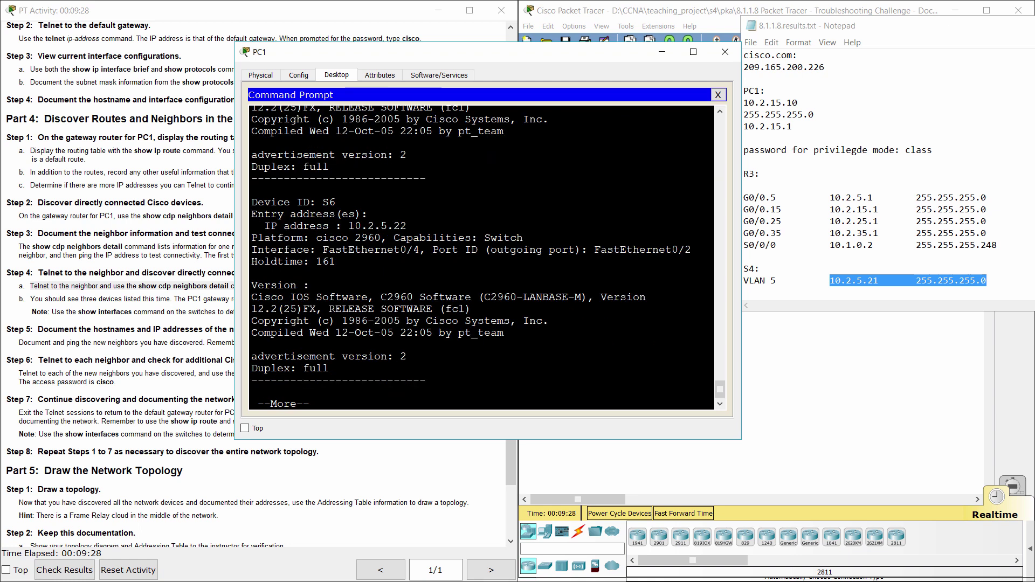
key("Return")
key("Return")
key("Return")
key("Return")
key("Return")
key("Return")
key("Return")
key("Return")
key("Return")
key("Return")
key("Return")
key("Return")
key("Return")
key("Return")
key("Return")
key("Return")
- Highlight step 4b's three-devices note and continue paging S4's neighbor output
left_click(35, 299)
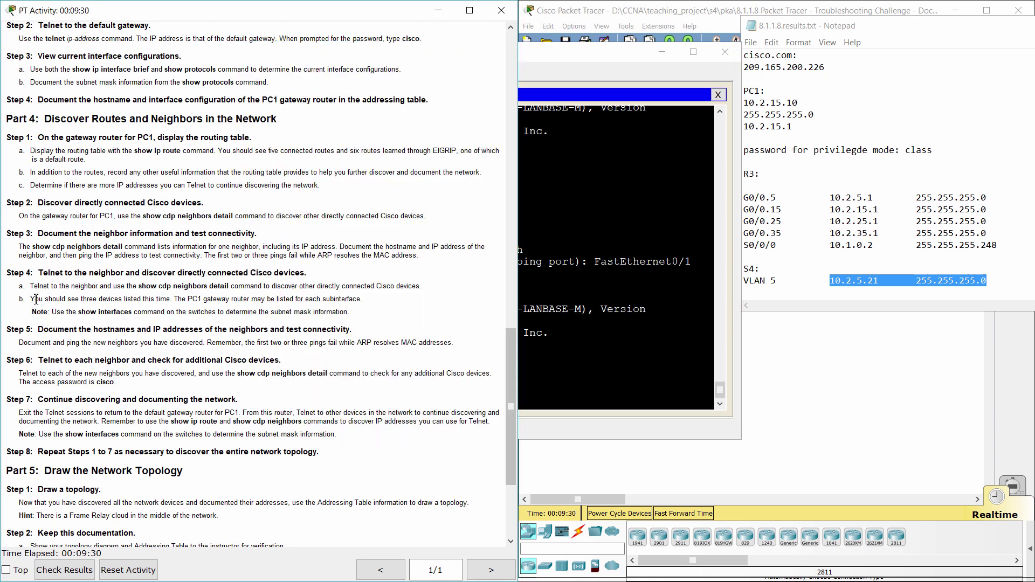
left_click_drag(82, 300, 167, 300)
key("alt+Tab")
key("Return")
key("Return")
key("Return")
key("Return")
key("Return")
key("Return")
key("Return")
key("Return")
key("Return")
key("Return")
key("Return")
key("Return")
key("Return")
key("Return")
key("Return")
key("Return")
key("Return")
key("Return")
key("Return")
key("Return")
- Scroll through S4's neighbor output, highlighting S5's device ID and the following entry
scroll(481, 256, "up", 3)
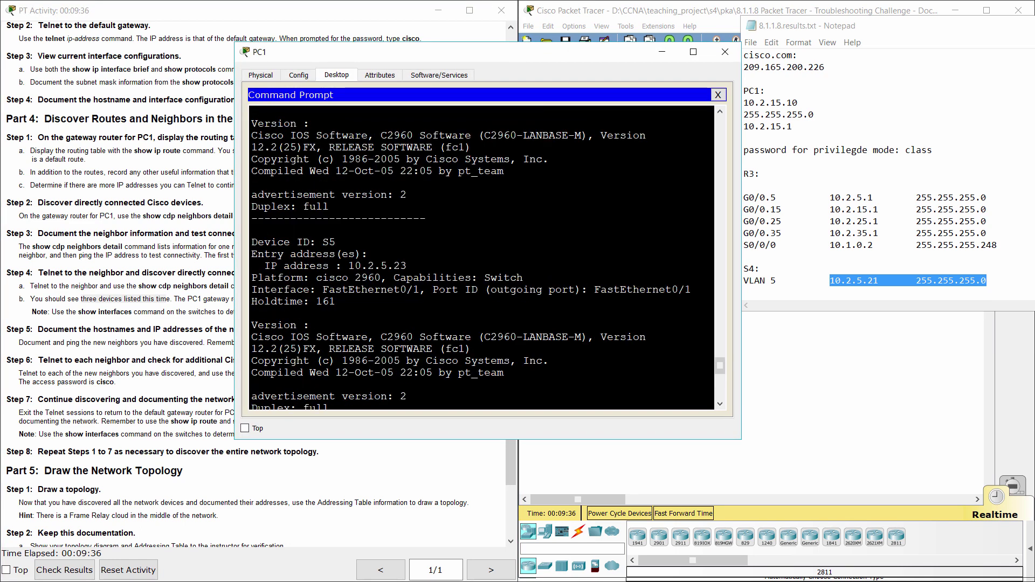
scroll(481, 258, "up", 1)
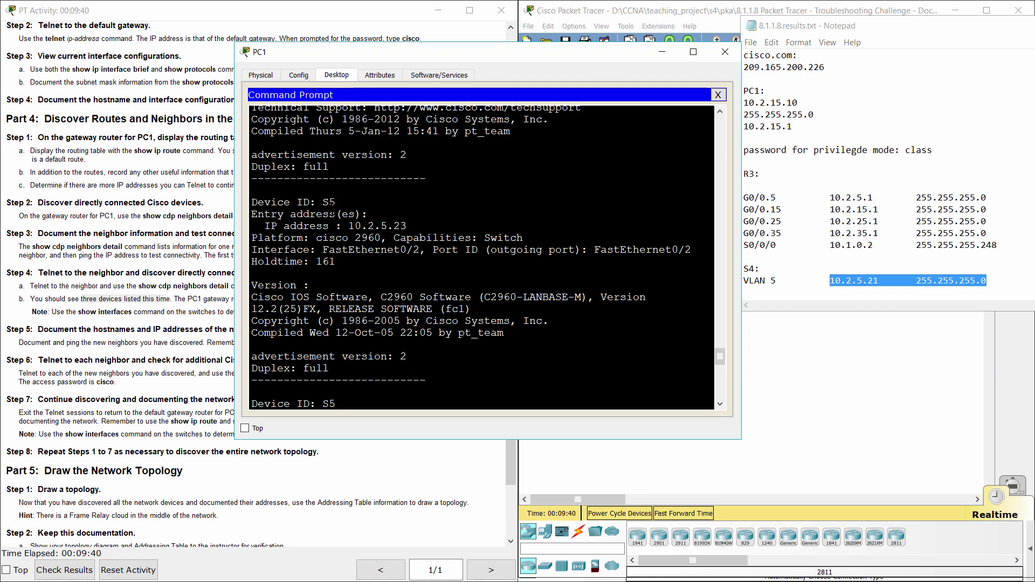
left_click_drag(322, 202, 336, 202)
scroll(482, 256, "down", 2)
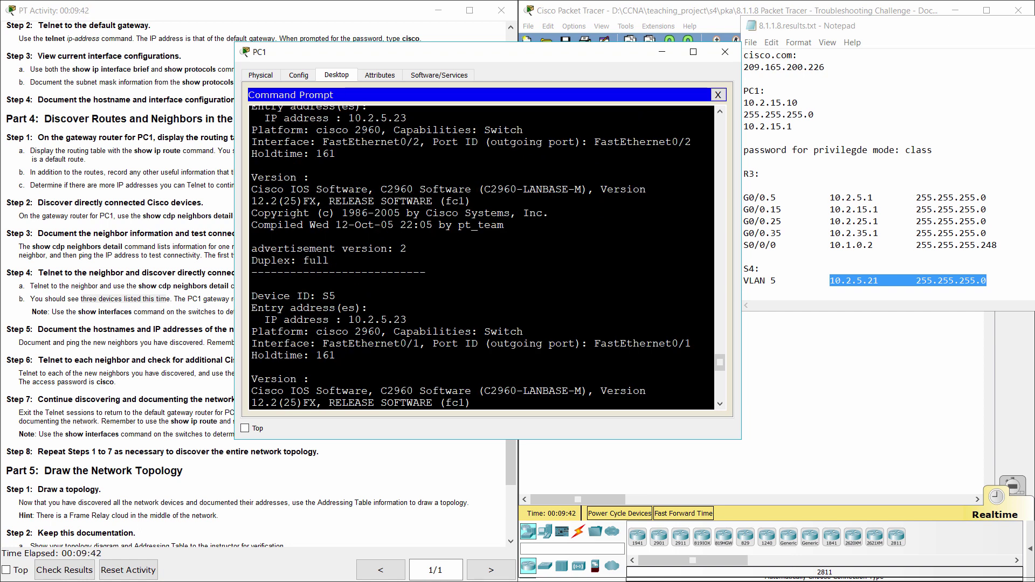
scroll(481, 256, "down", 2)
scroll(481, 256, "down", 1)
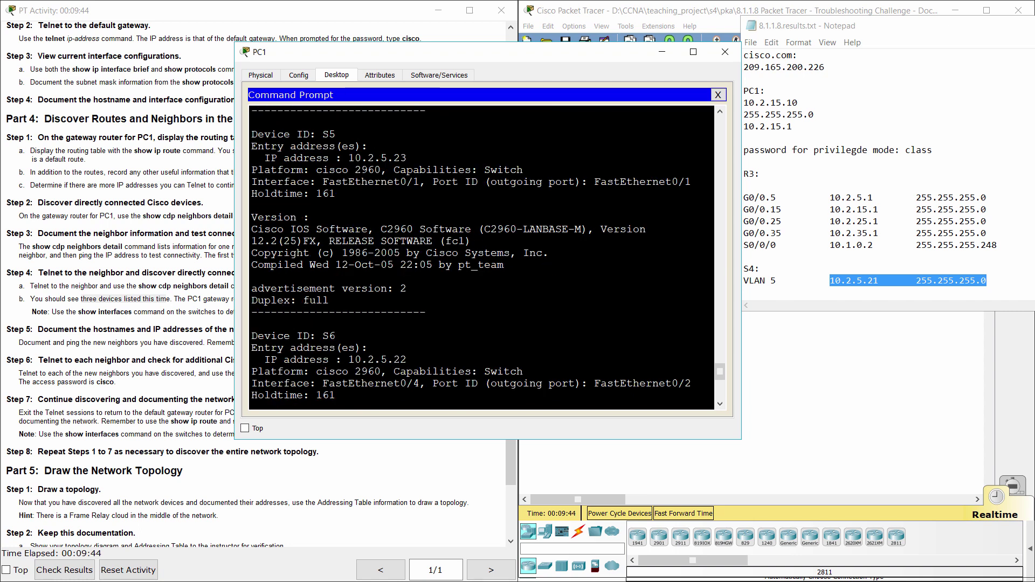
left_click_drag(322, 335, 336, 336)
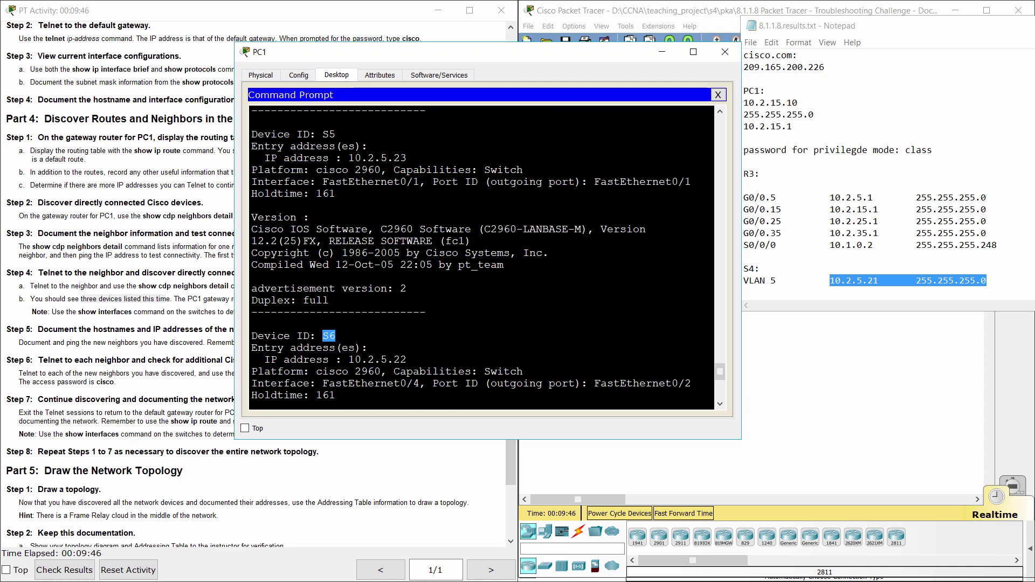
scroll(482, 256, "down", 5)
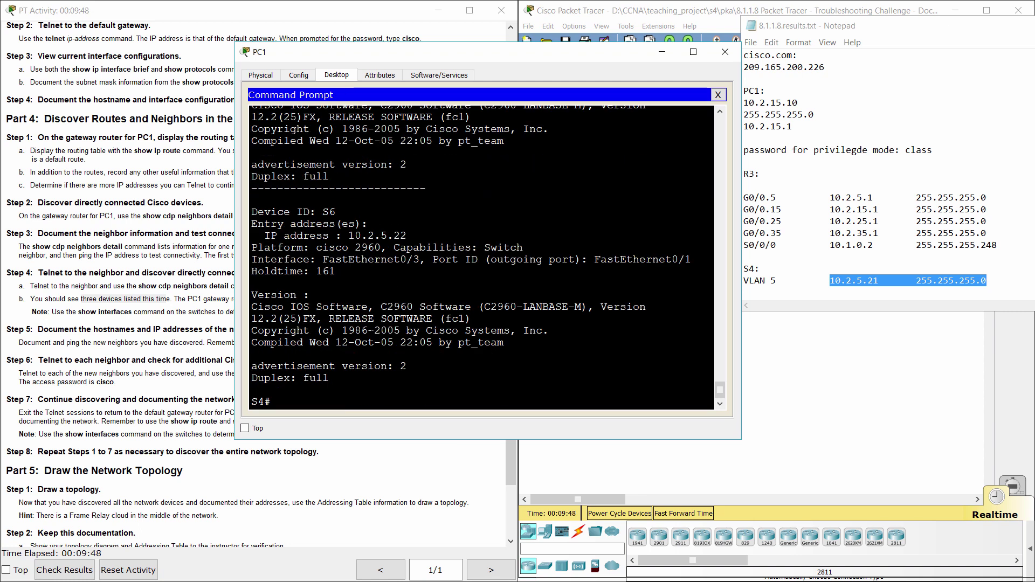
scroll(481, 256, "up", 4)
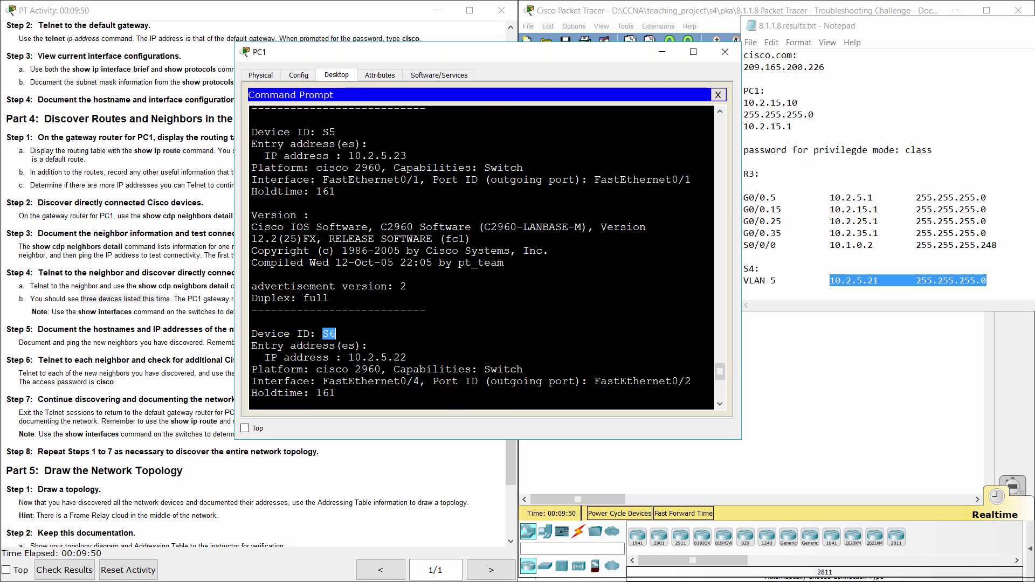
scroll(481, 256, "up", 3)
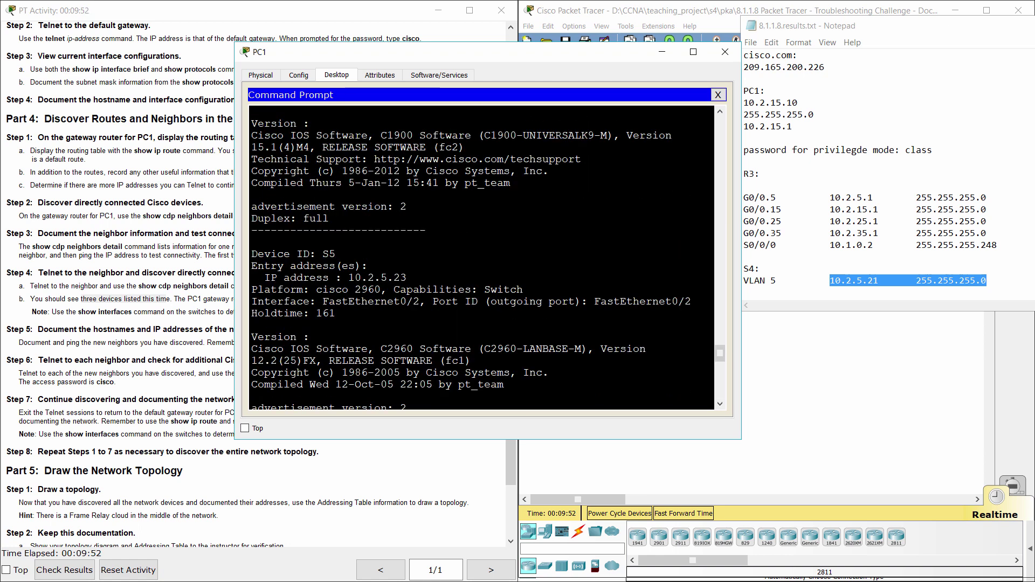
scroll(481, 256, "down", 2)
scroll(481, 256, "down", 2)
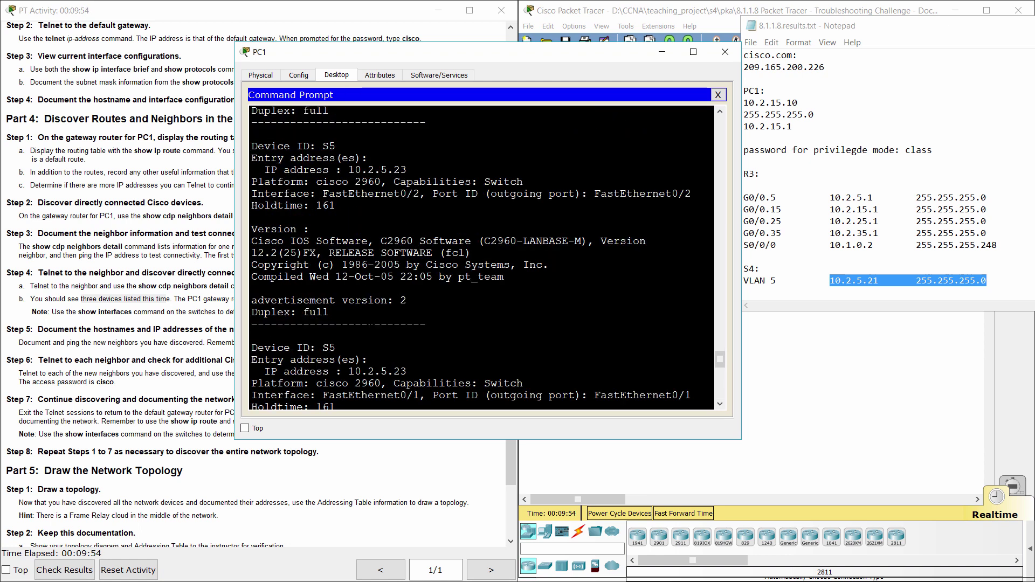
scroll(481, 256, "down", 6)
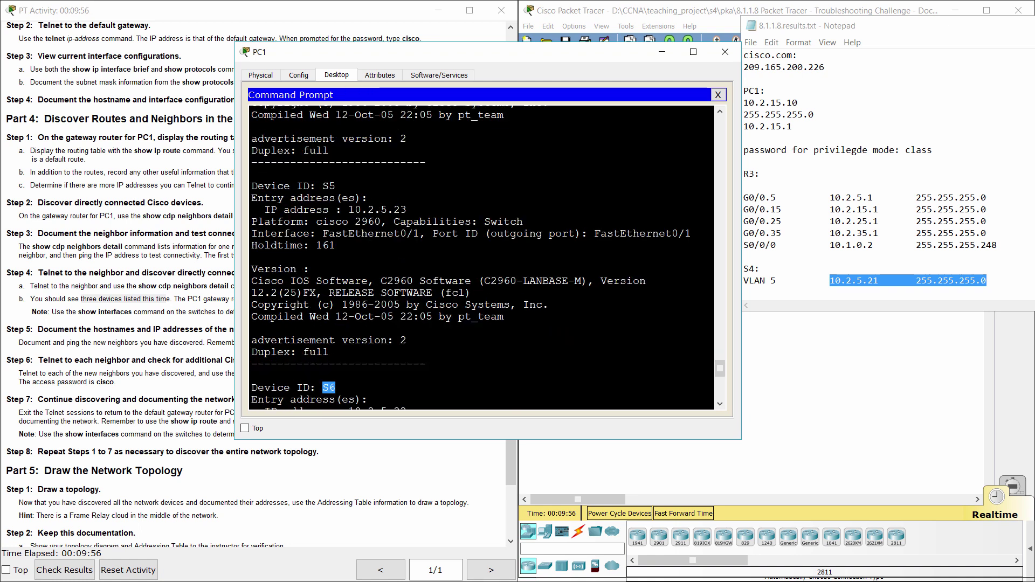
scroll(481, 256, "down", 10)
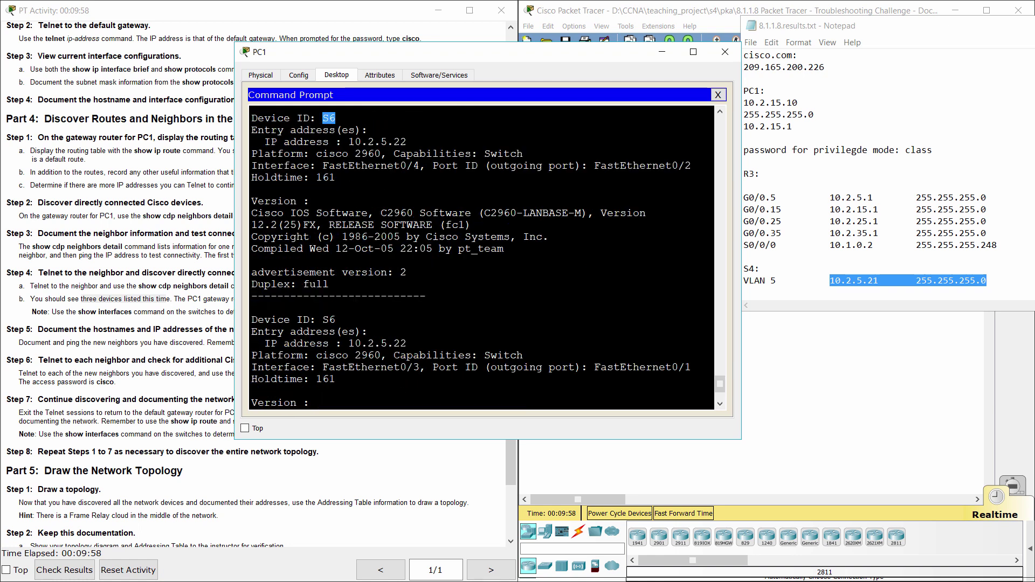
scroll(481, 256, "down", 4)
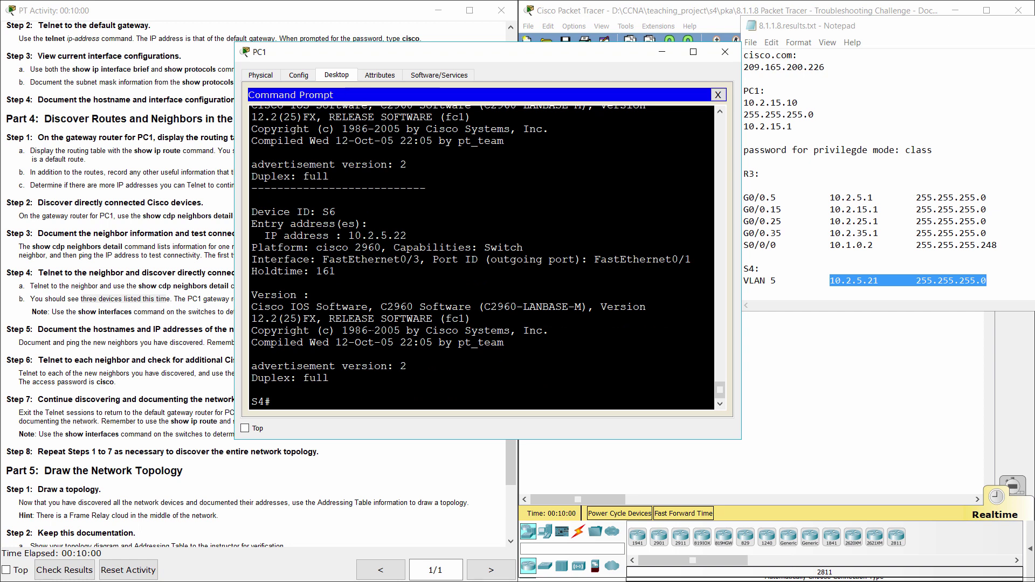
- Rerun show cdp neighbors detail on S4, page through all entries and select S6
key("Up")
key("Return")
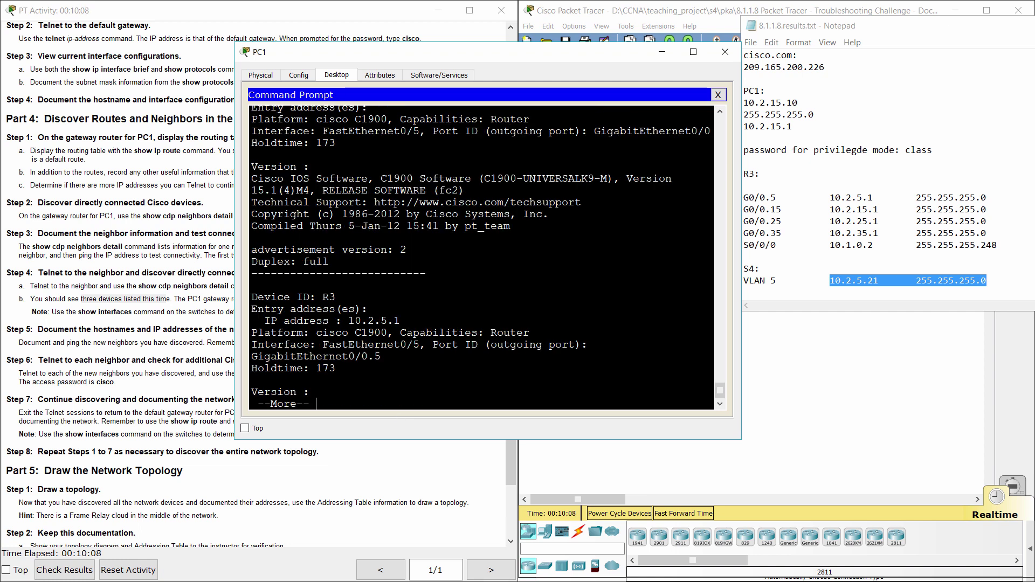
key("space")
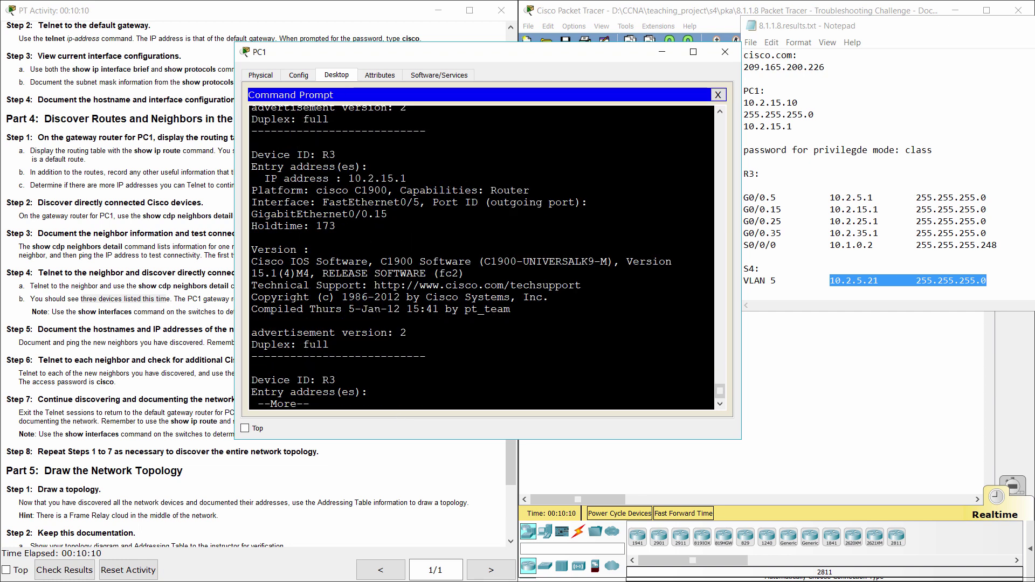
key("space")
key("space")
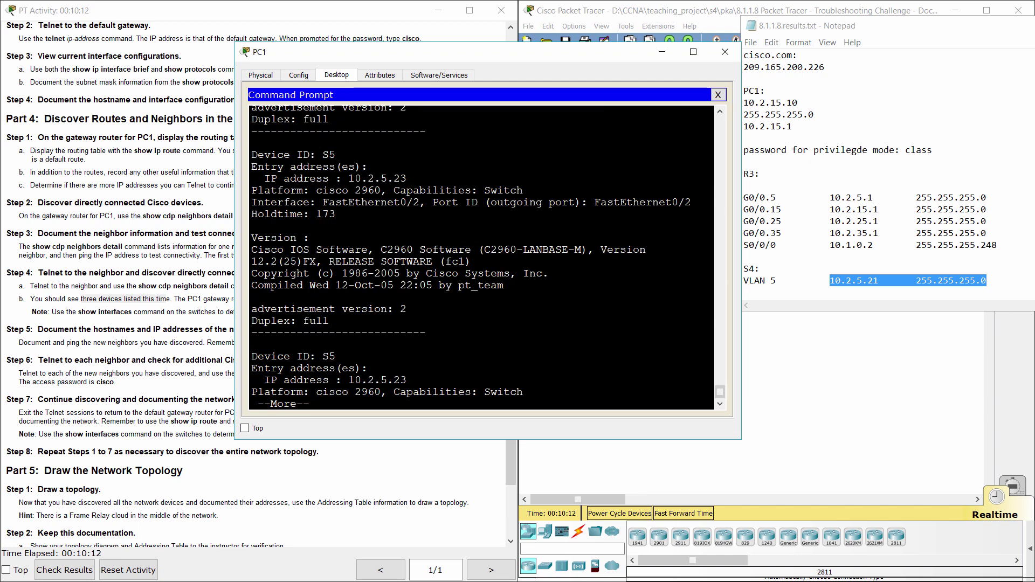
key("space")
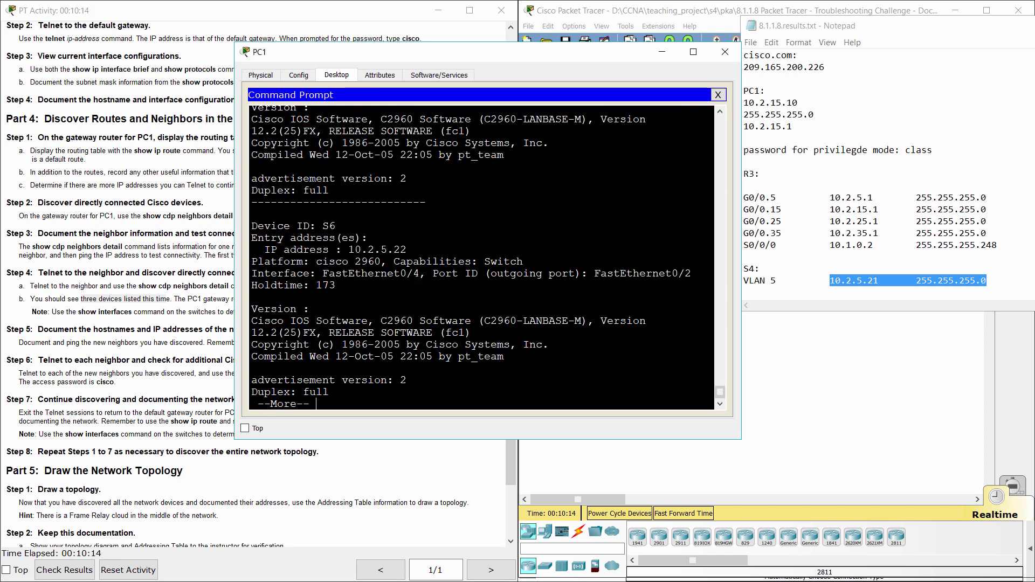
key("space")
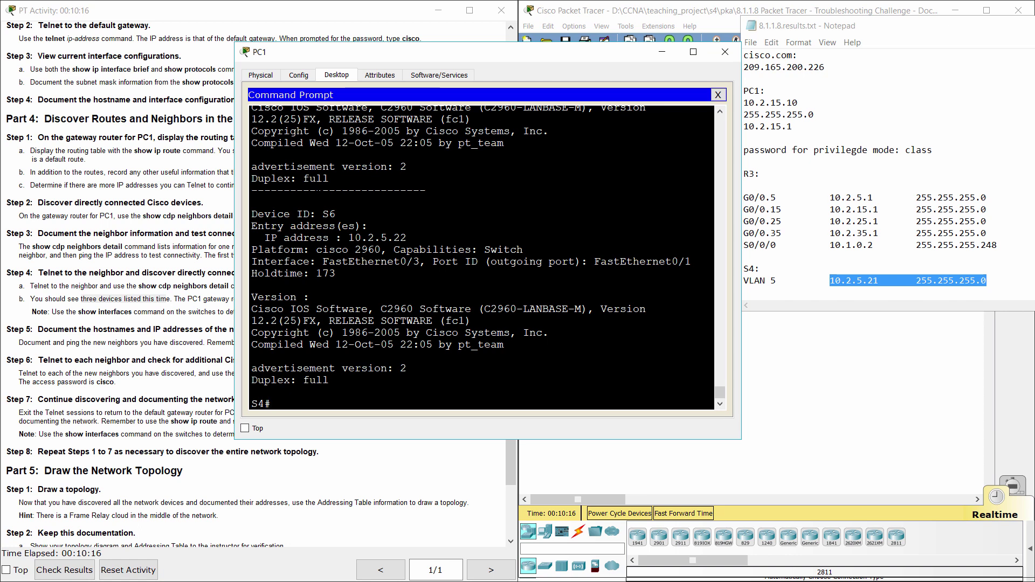
double_click(328, 214)
- Review Step 5, then select S5 with 10.2.5.23 and S6 in PC1's neighbor output
left_click(104, 333)
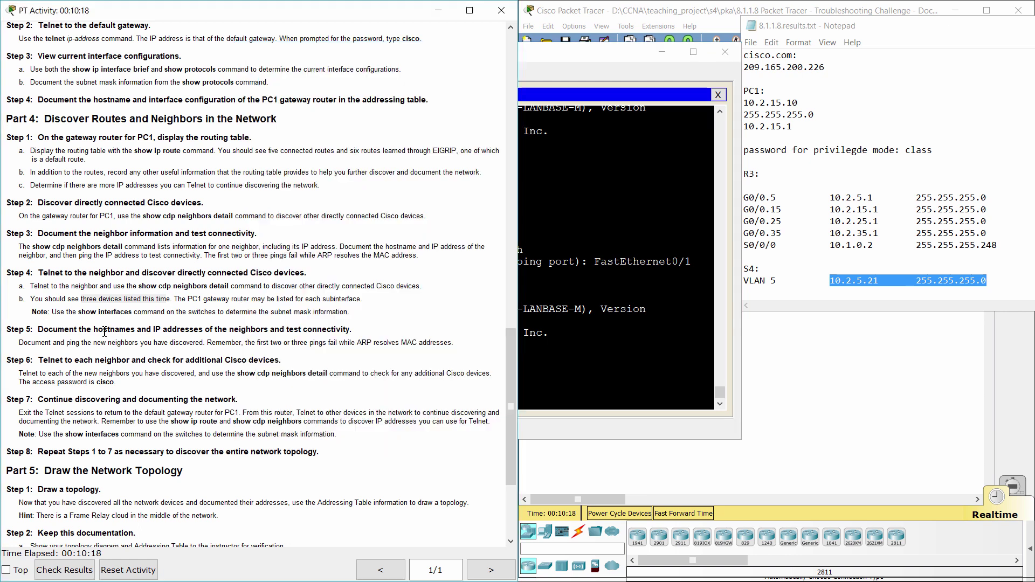
left_click_drag(9, 330, 365, 323)
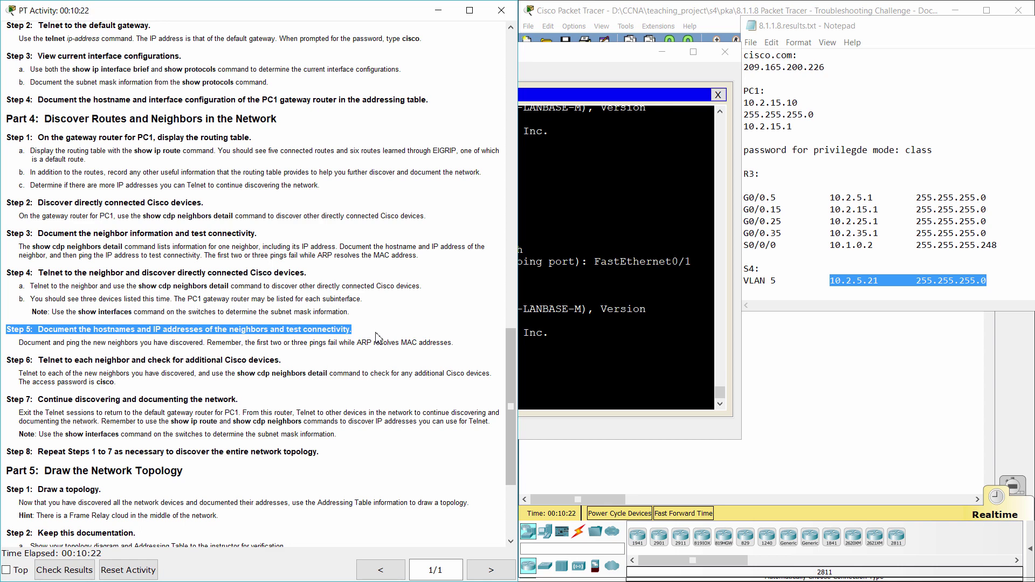
key("alt+Tab")
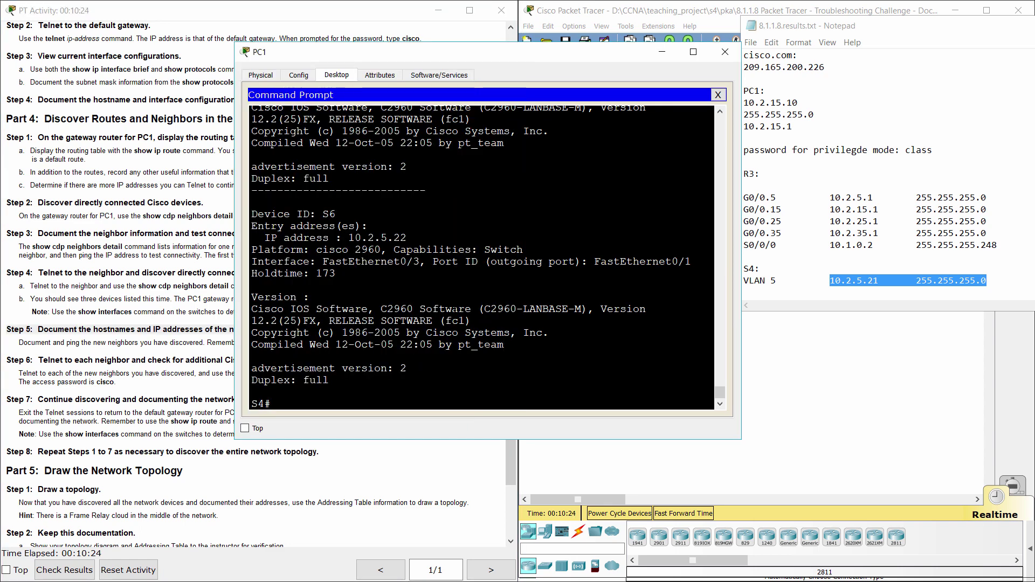
scroll(487, 256, "up", 2)
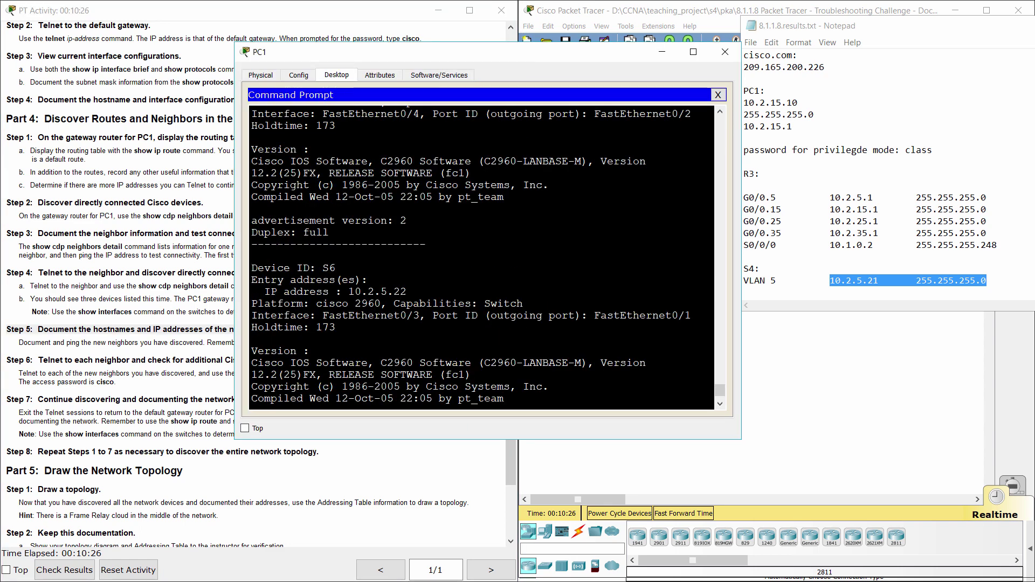
scroll(482, 256, "up", 4)
scroll(488, 256, "up", 5)
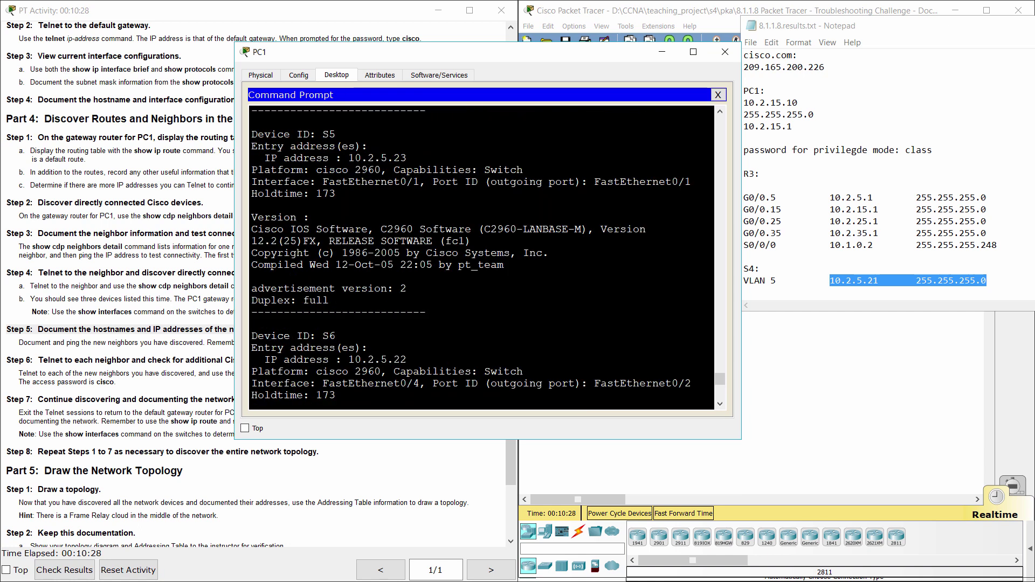
double_click(326, 134)
left_click_drag(349, 158, 407, 157)
scroll(481, 256, "down", 3)
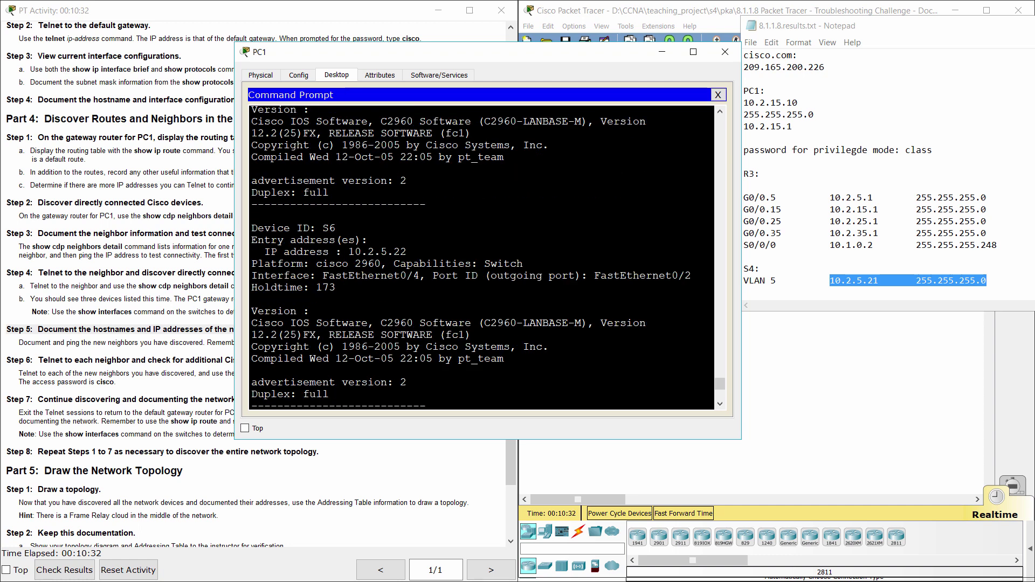
double_click(329, 228)
key("ctrl+c")
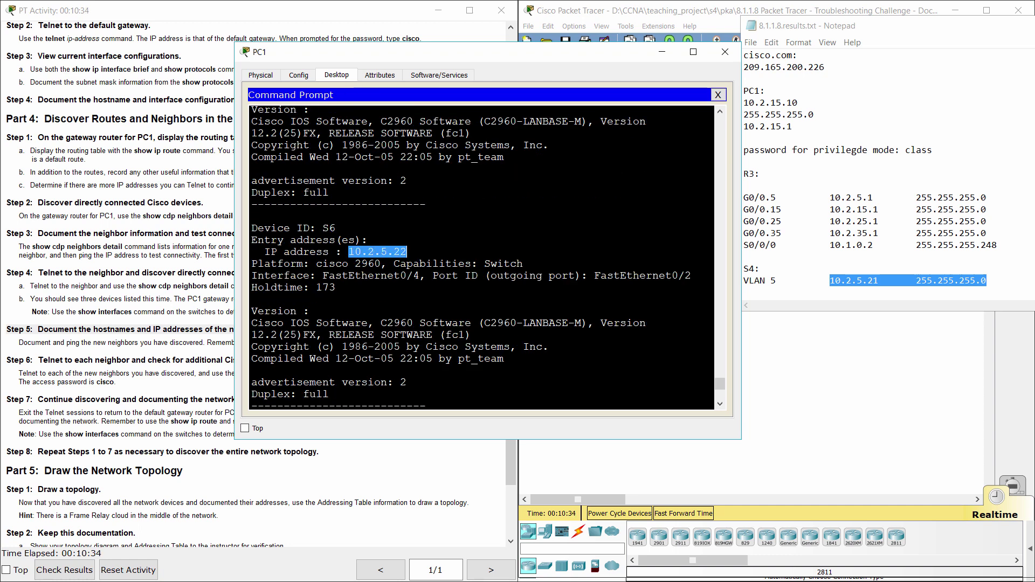
key("ctrl+c")
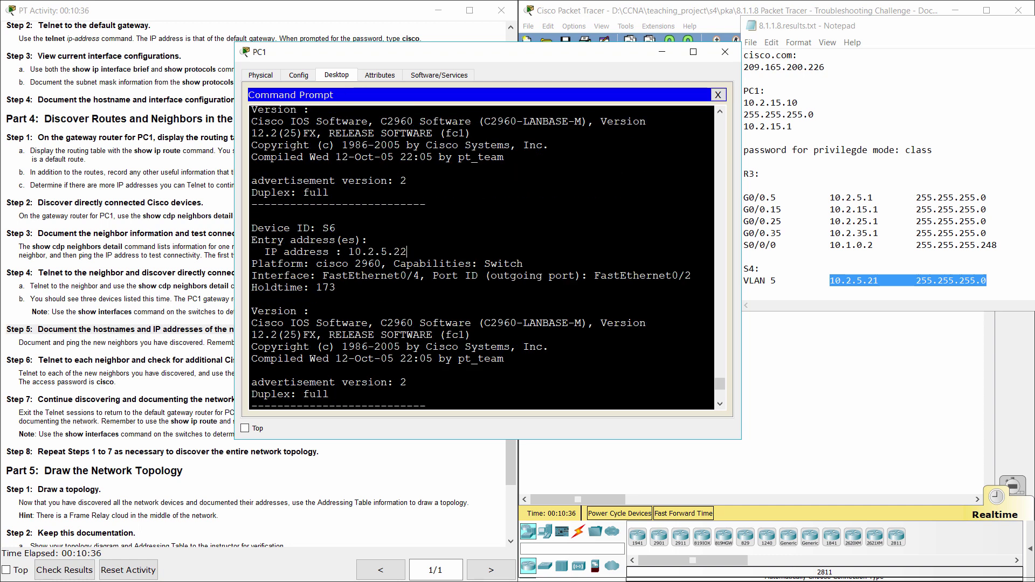
- Enlarge the notes to show the S5 and S6 entries and select S6's 10.2.5.22
left_click(822, 308)
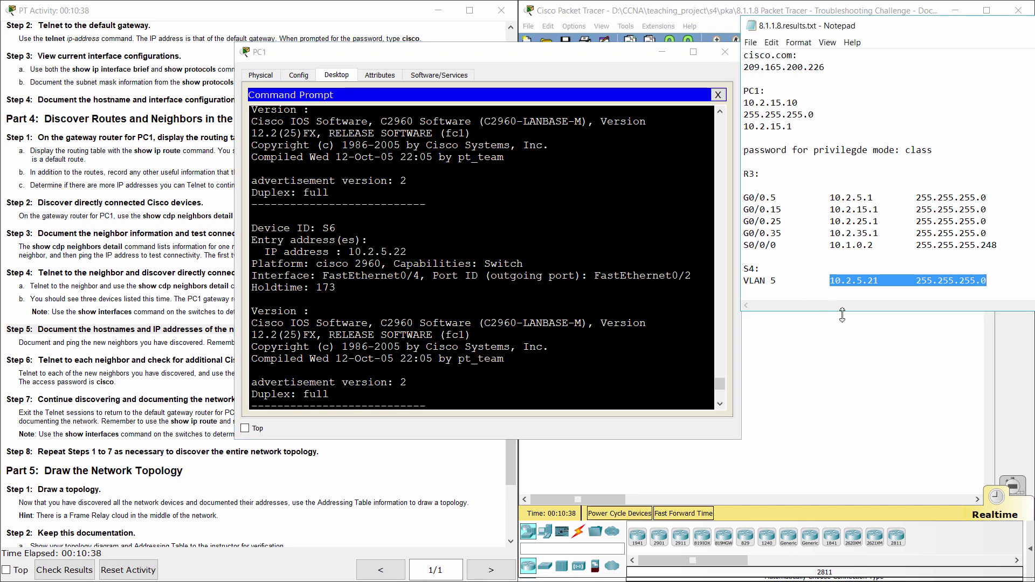
left_click_drag(842, 315, 851, 425)
left_click_drag(829, 316, 879, 316)
left_click_drag(830, 350, 879, 351)
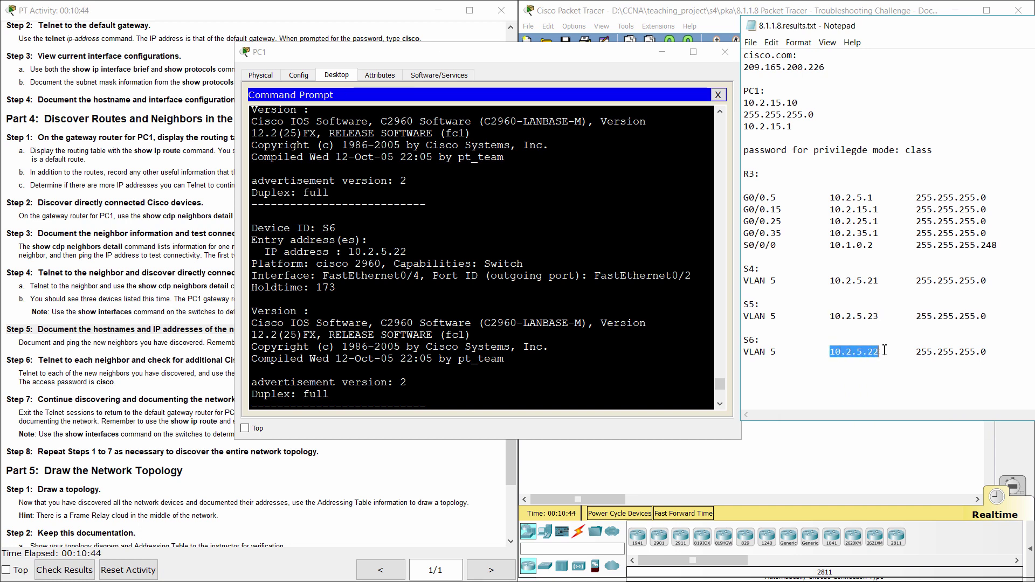
key("ctrl+c")
key("alt+Tab")
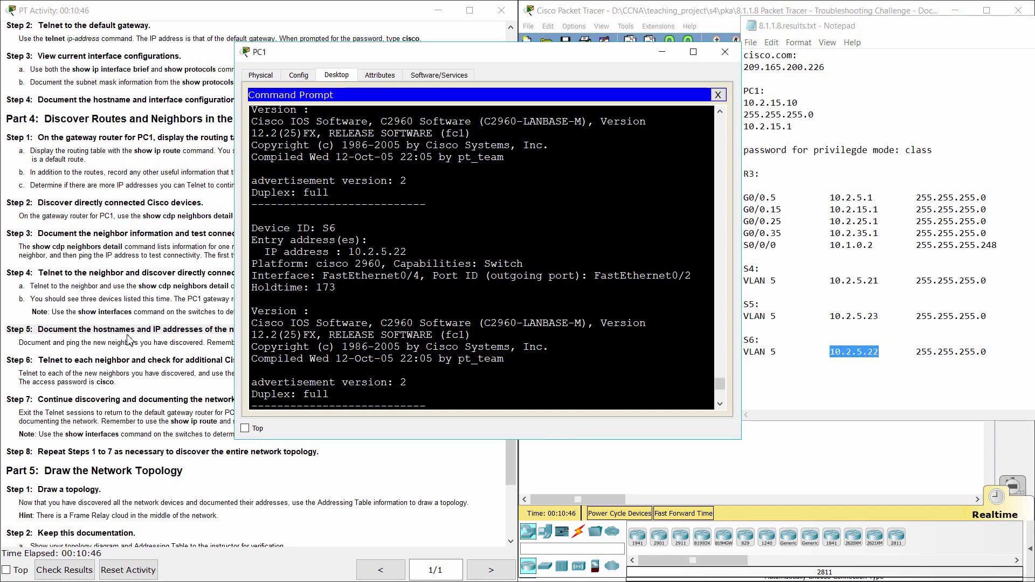
left_click(131, 341)
scroll(118, 348, "up", 1)
scroll(118, 348, "down", 1)
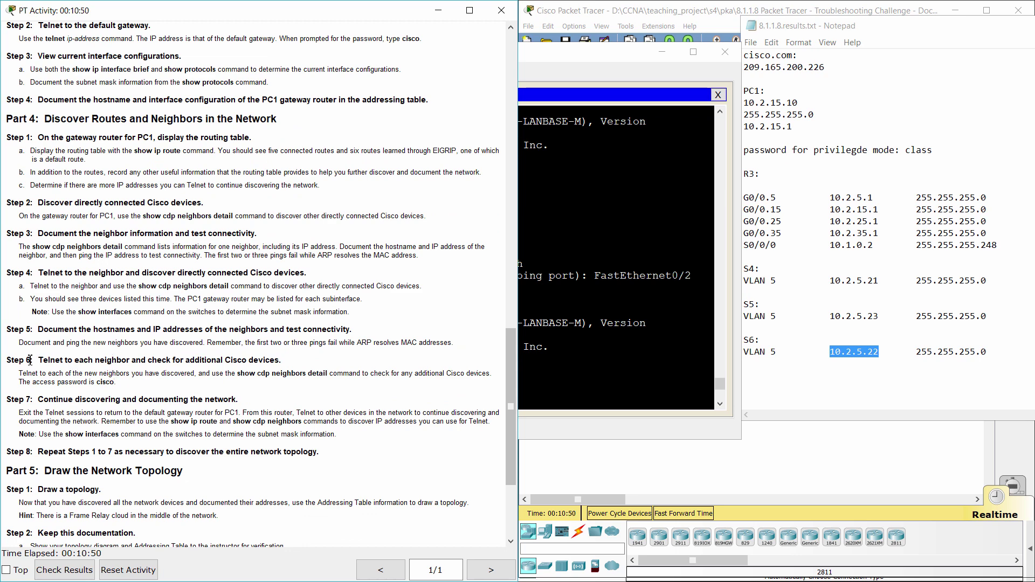
left_click_drag(7, 360, 300, 363)
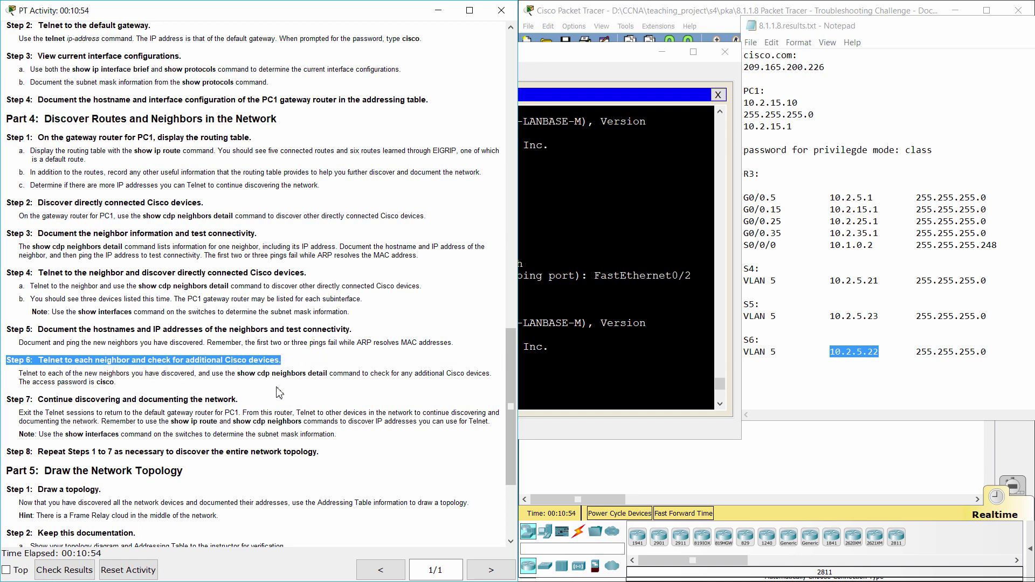
scroll(277, 393, "down", 2)
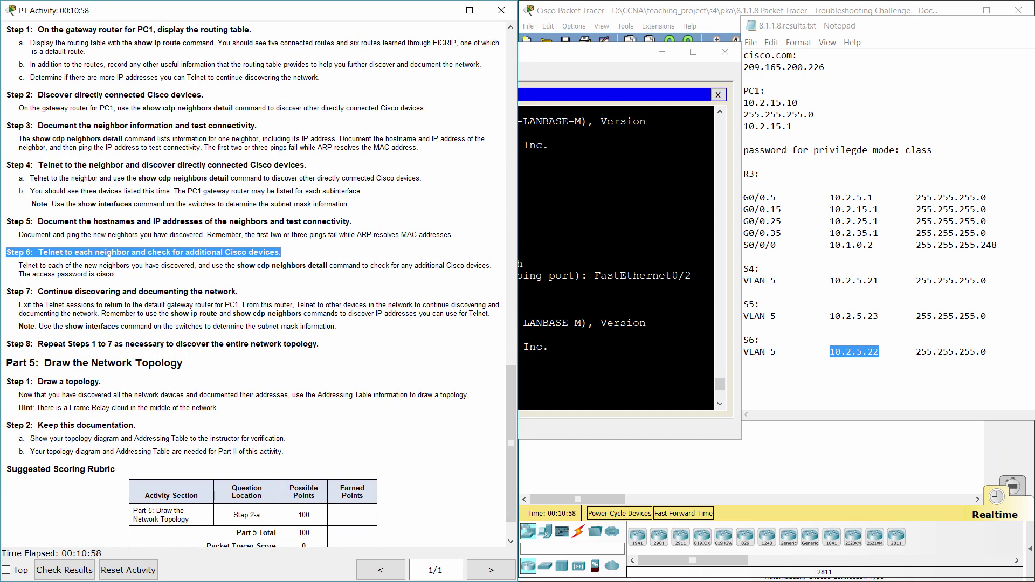
key("alt+Tab")
- Telnet from S4 to S6 at 10.2.5.22, log in and enter privileged mode
key("Return")
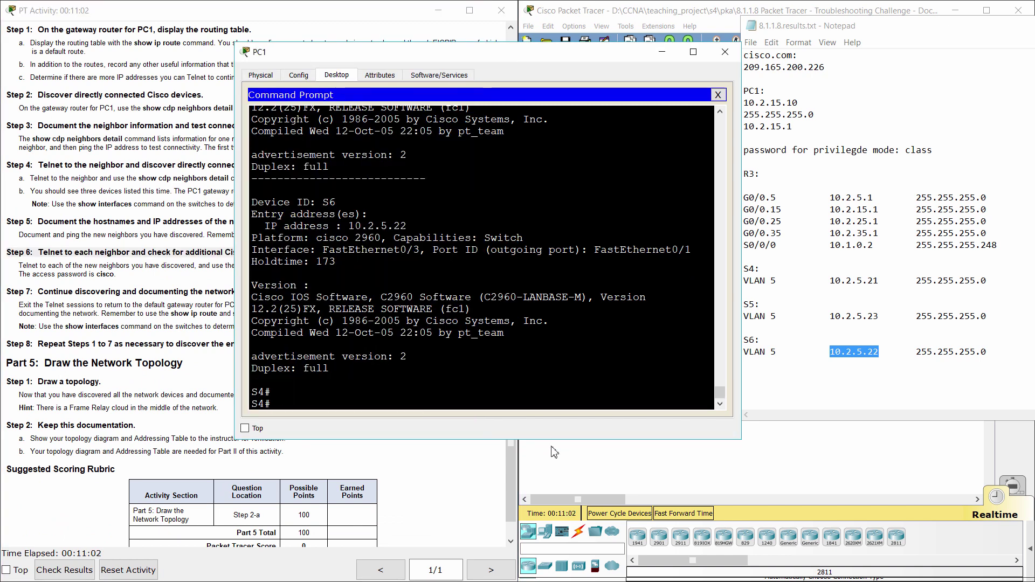
type("telnet 10.2.5.22")
key("Return")
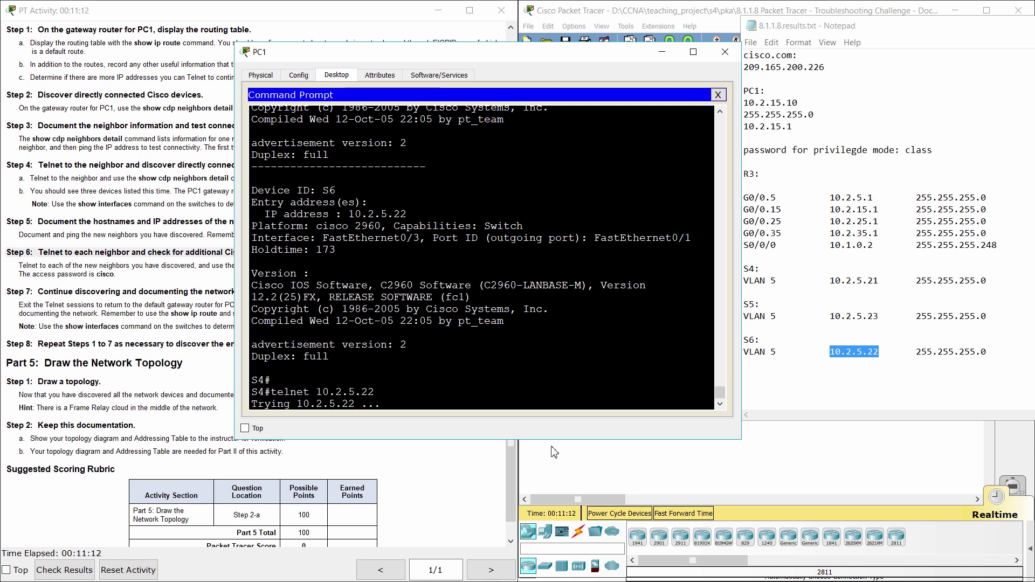
type("cisco")
key("Return")
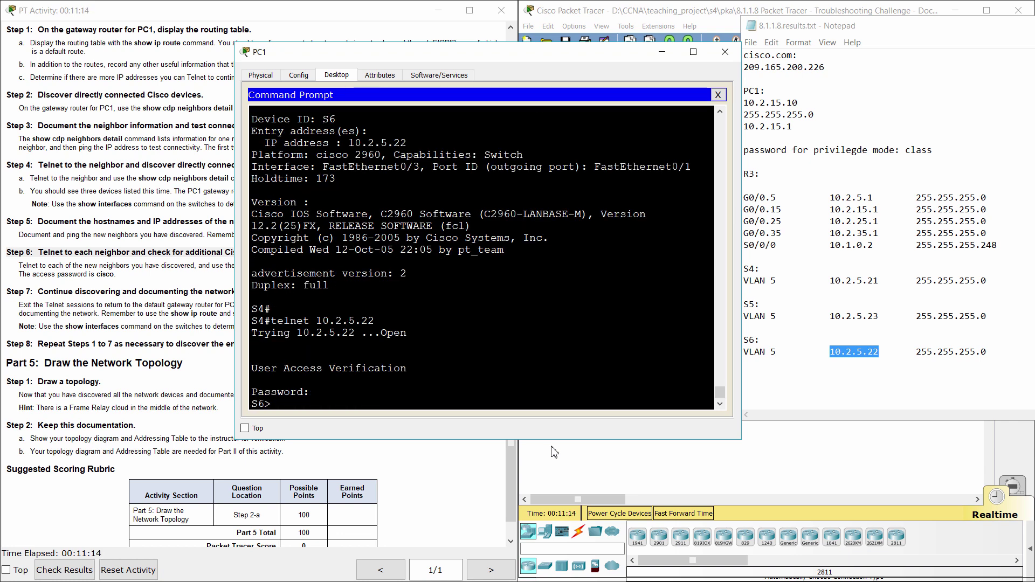
type("ena")
key("Return")
type("class")
key("Return")
- Run show ip int br and show int vlan on S6, selecting Vlan5's 10.2.5.22/24
type("show ip int")
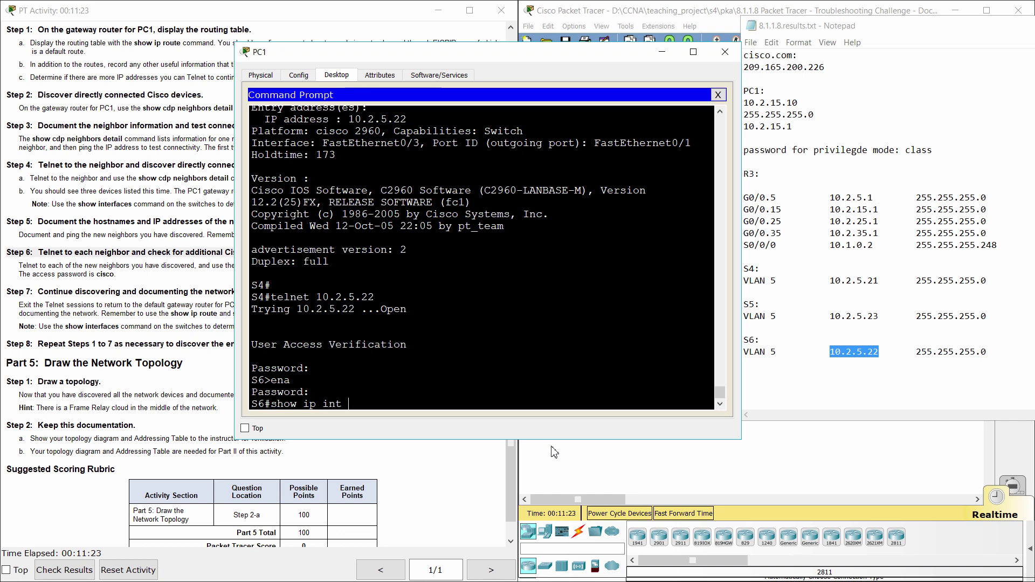
type(" br")
key("Return")
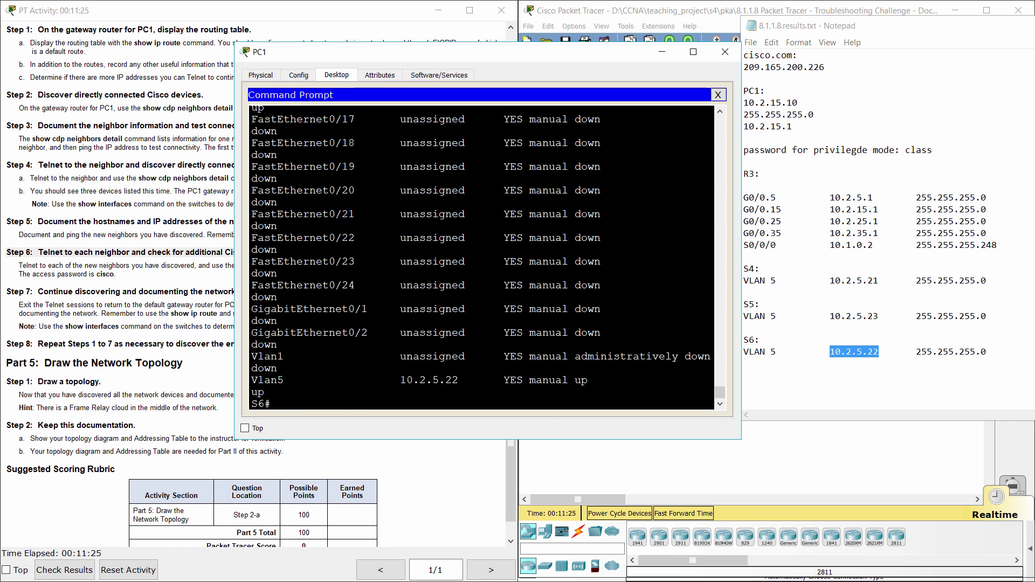
left_click_drag(252, 380, 464, 380)
type("show int vlan5")
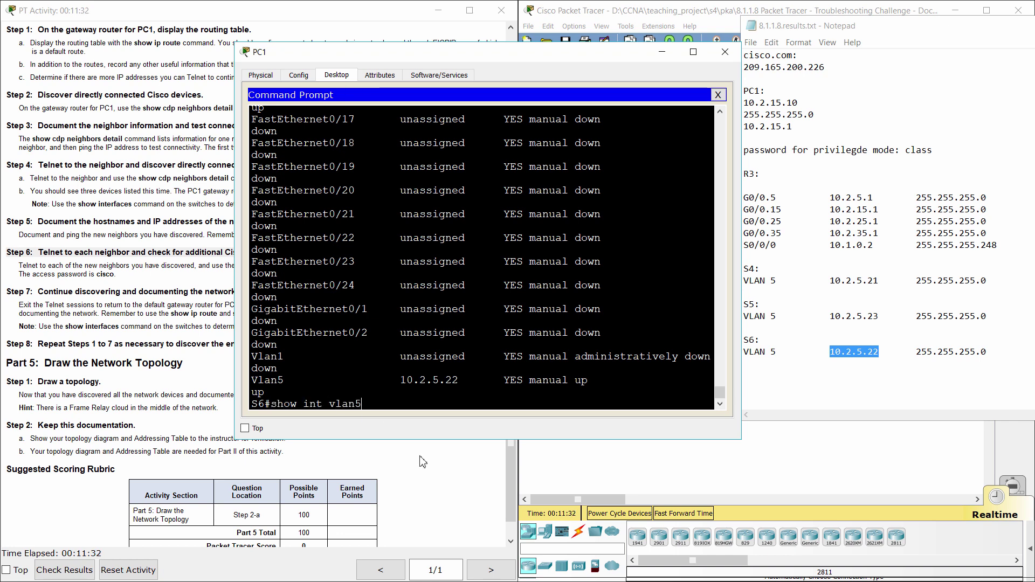
key("Return")
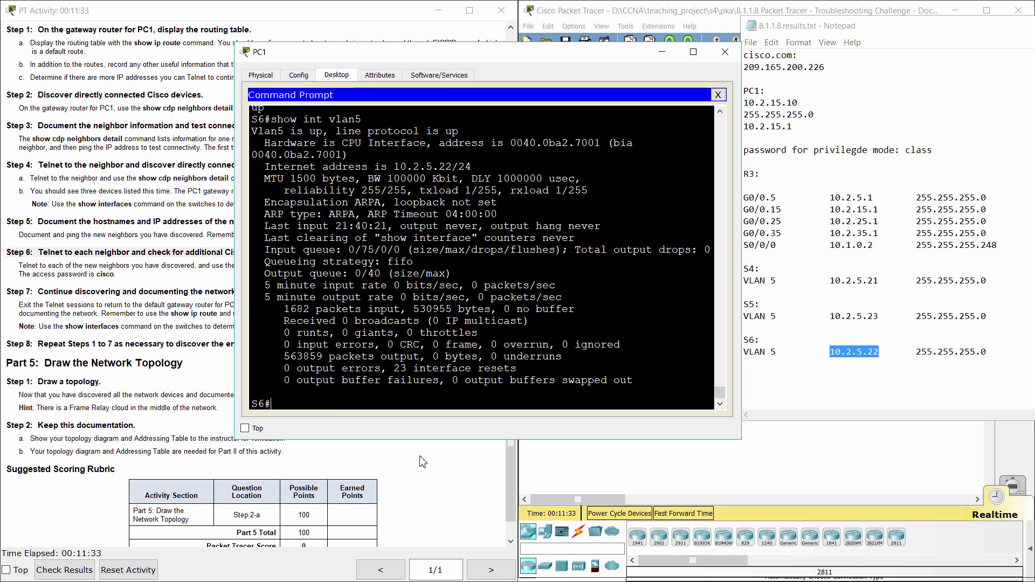
left_click_drag(394, 167, 472, 166)
key("ctrl+c")
- Display S6's running config and select the default gateway 10.2.5.1 line
type("show run")
key("Return")
key("space")
key("space")
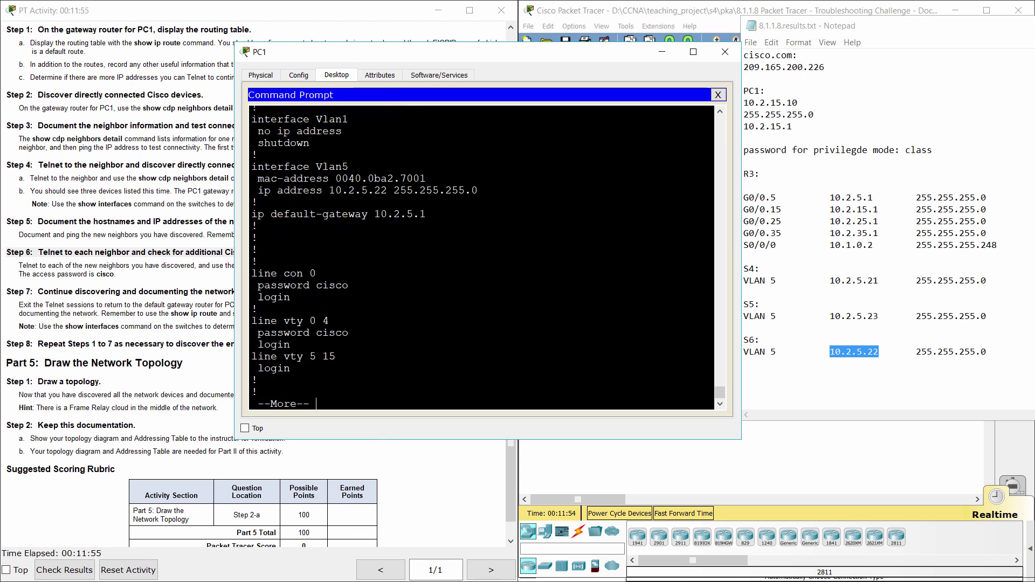
key("space")
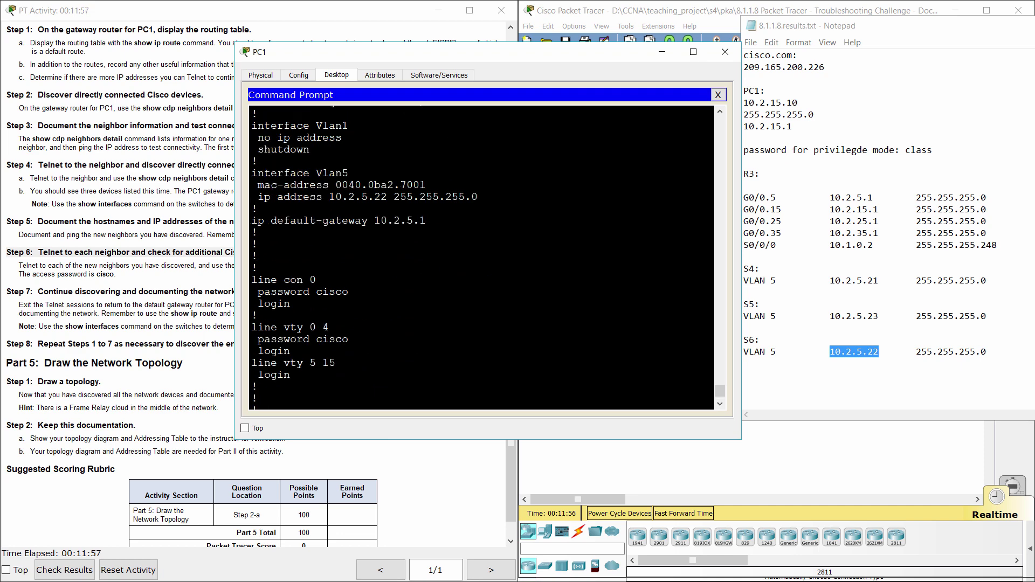
left_click_drag(258, 221, 426, 221)
left_click(393, 221)
left_click(426, 221)
scroll(481, 259, "down", 2)
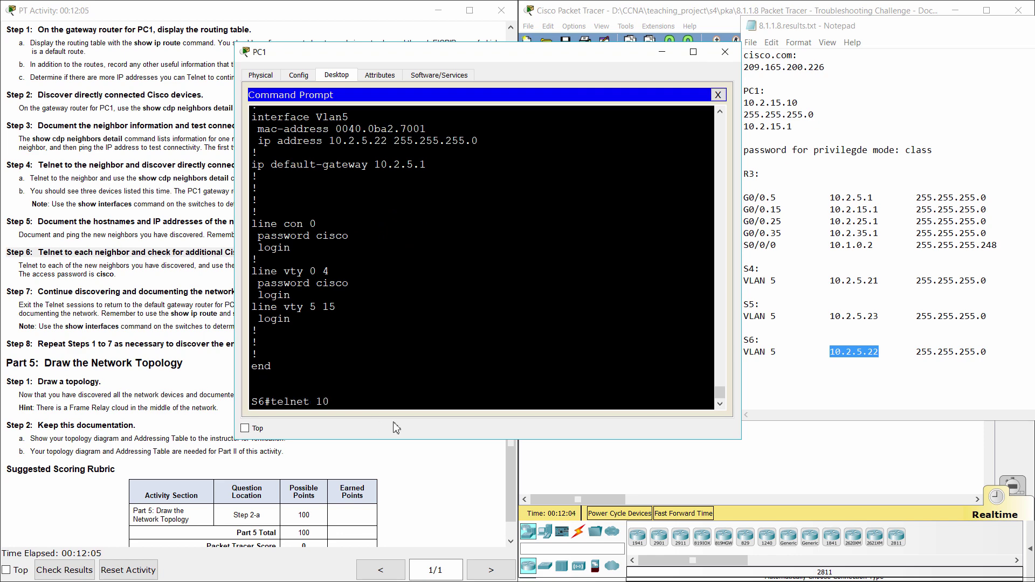
- Telnet to S5 at 10.2.5.23, log in and enter privileged mode
type("5.23")
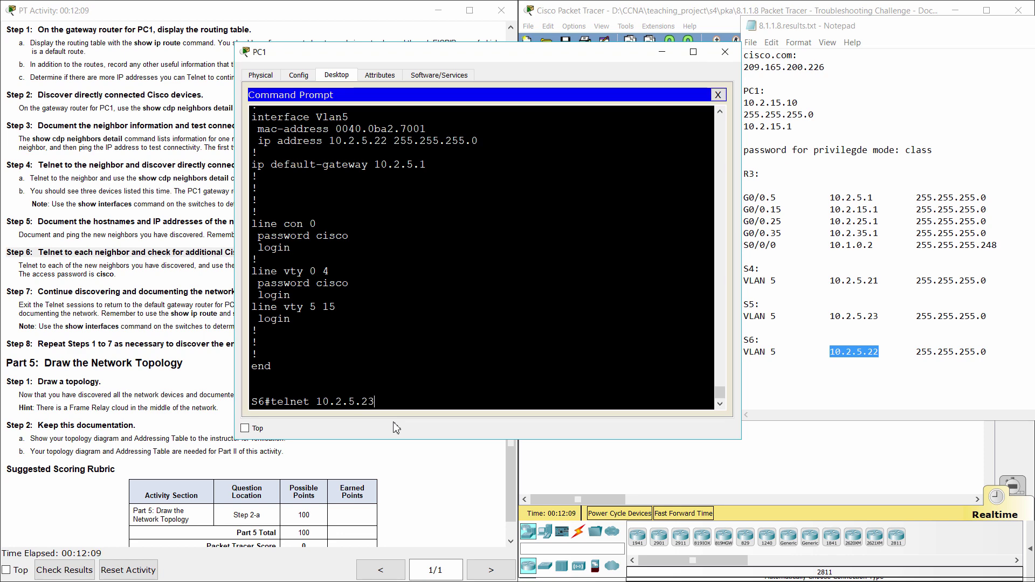
key("Return")
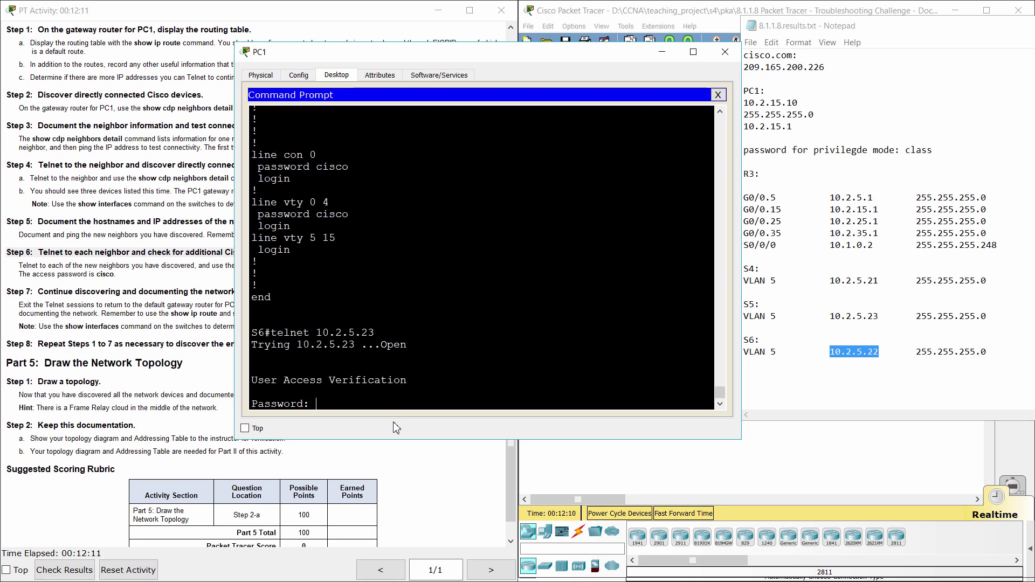
key("Return")
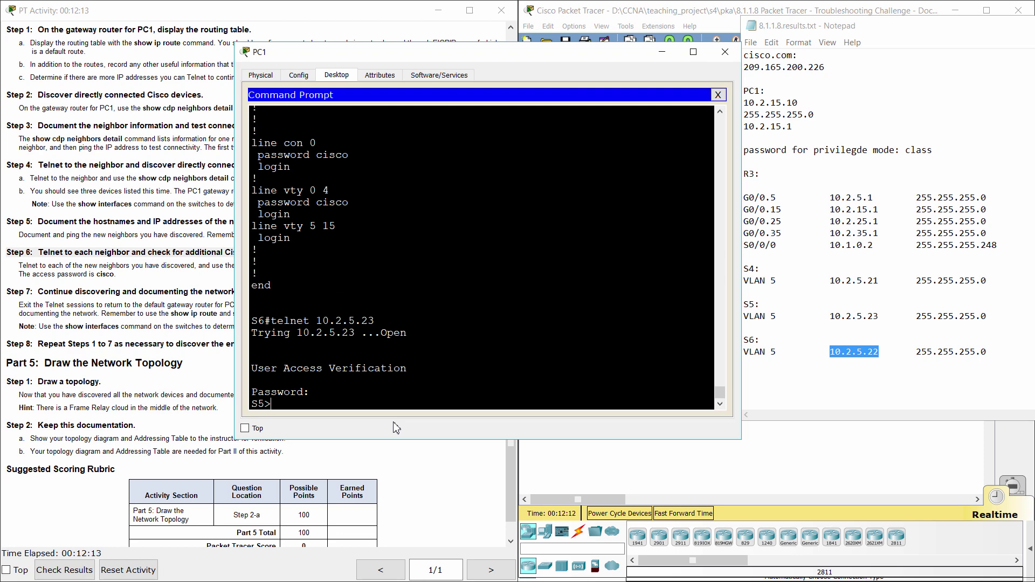
type("ena")
key("Return")
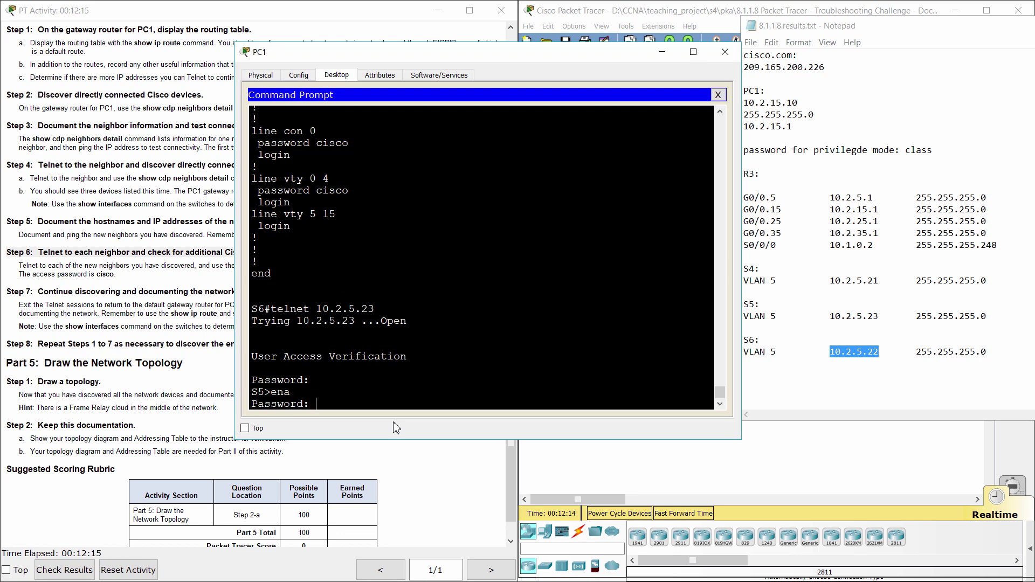
key("Return")
- Run show ip int br and show int vlan5 on S5, highlighting Vlan5 10.2.5.23/24
type("show ip int br")
key("Return")
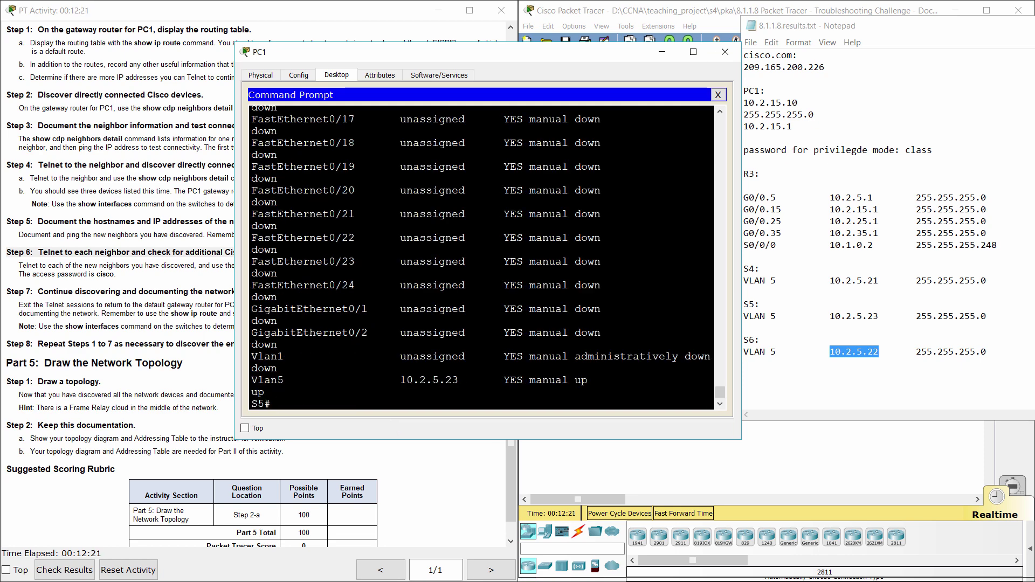
left_click_drag(257, 380, 289, 380)
left_click_drag(404, 380, 589, 380)
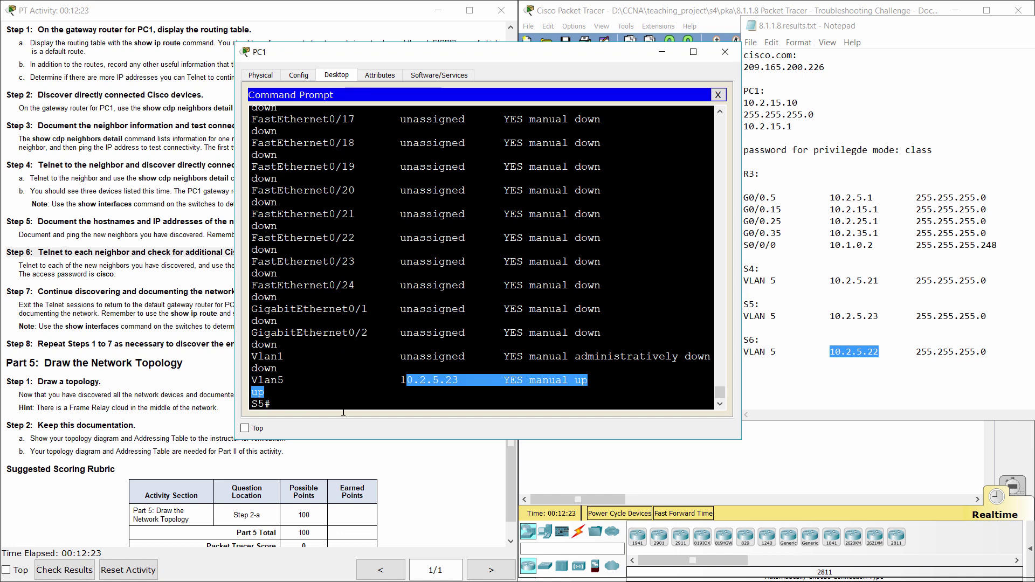
left_click(370, 439)
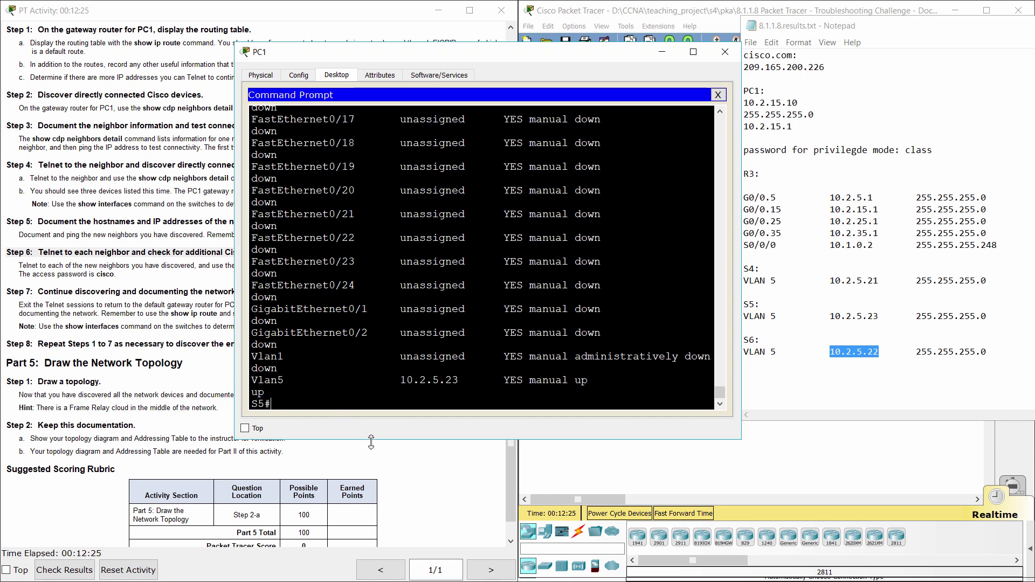
type("show int vlan5")
key("Return")
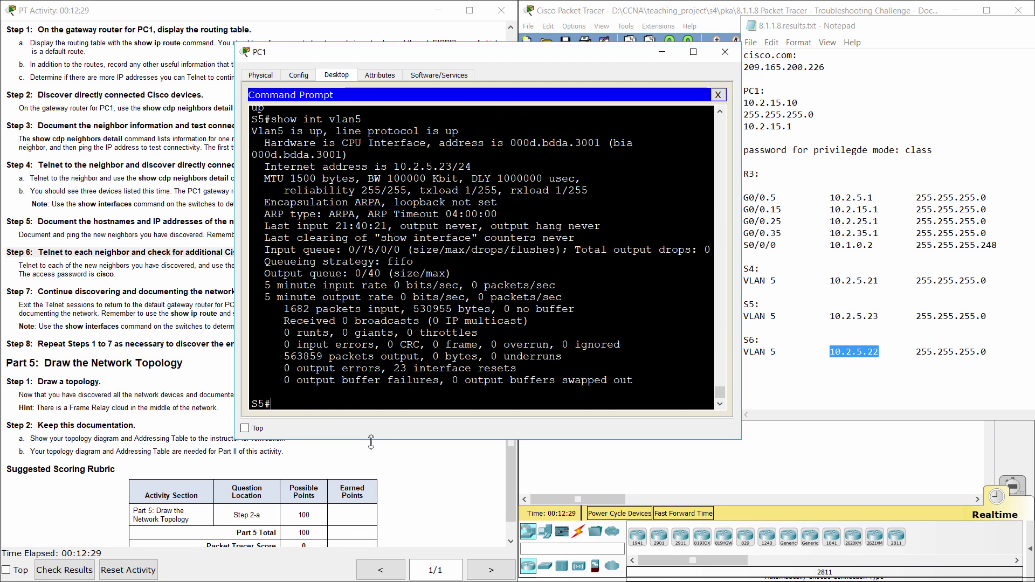
left_click_drag(387, 167, 472, 167)
- Show S5's running config and highlight the default gateway 10.2.5.1
type("show run")
key("Return")
key("space")
key("space")
key("space")
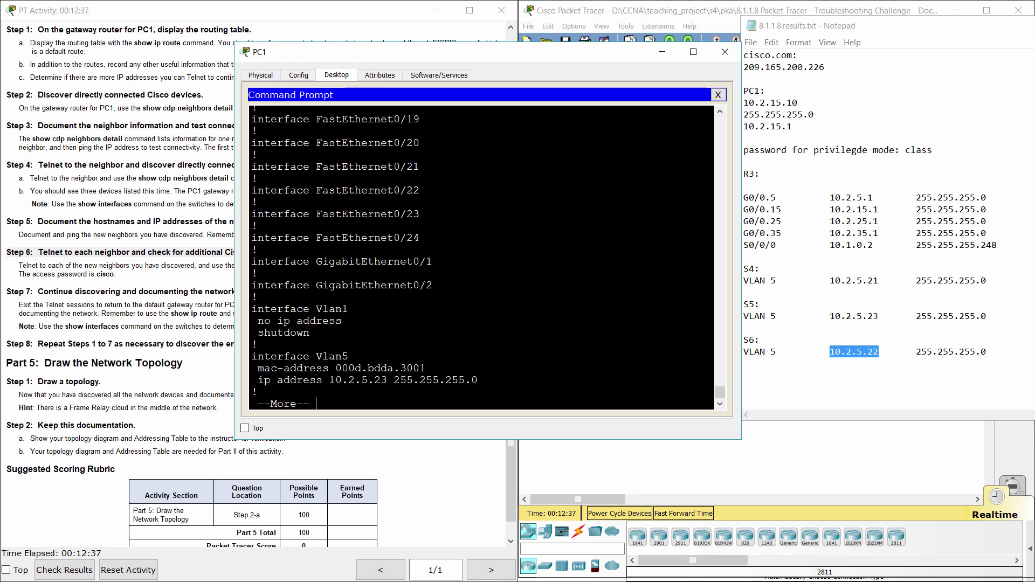
scroll(481, 256, "up", 2)
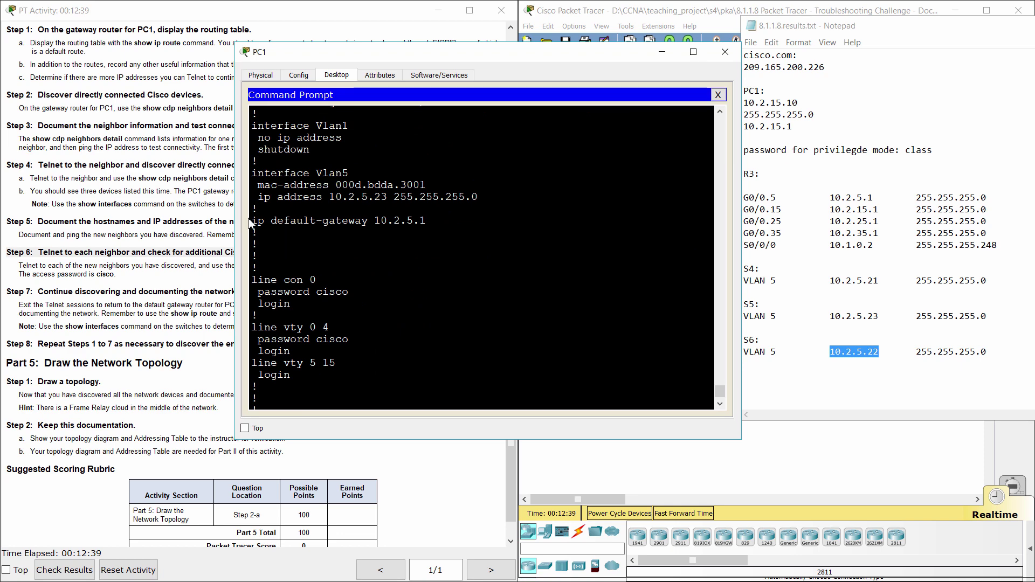
left_click_drag(250, 222, 426, 221)
left_click(426, 221)
left_click(125, 286)
scroll(131, 286, "down", 1)
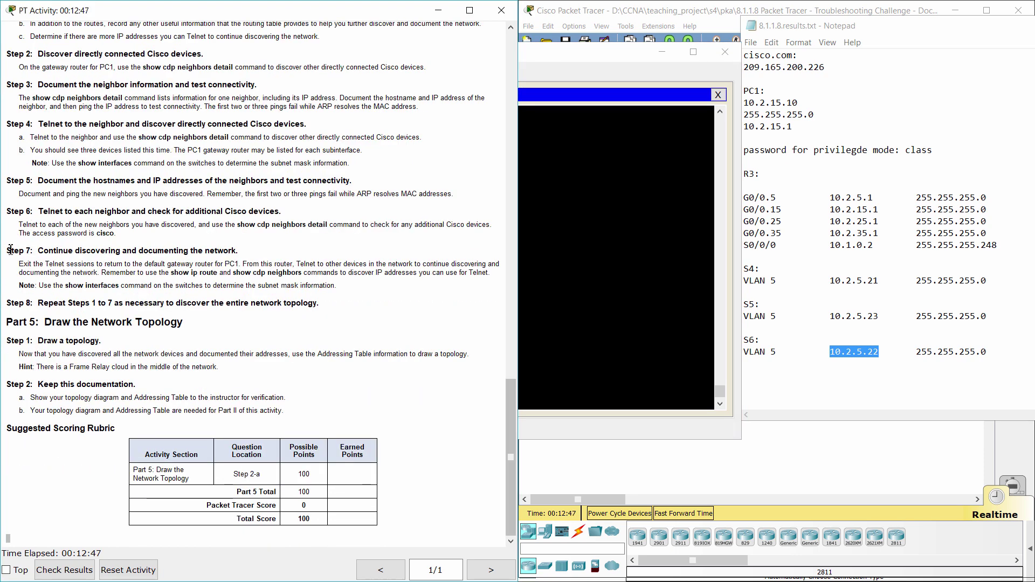
left_click_drag(7, 251, 240, 253)
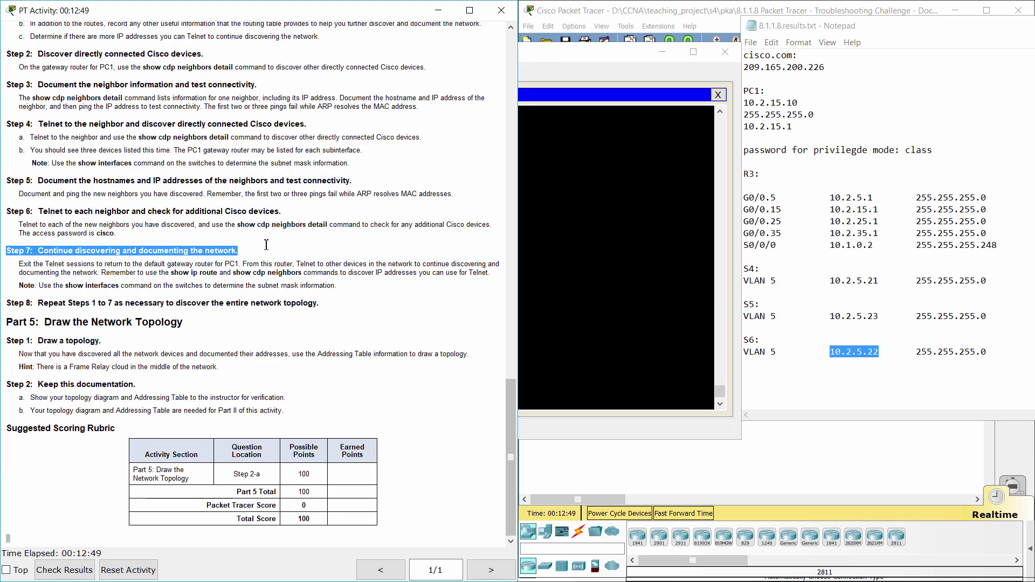
left_click(239, 289)
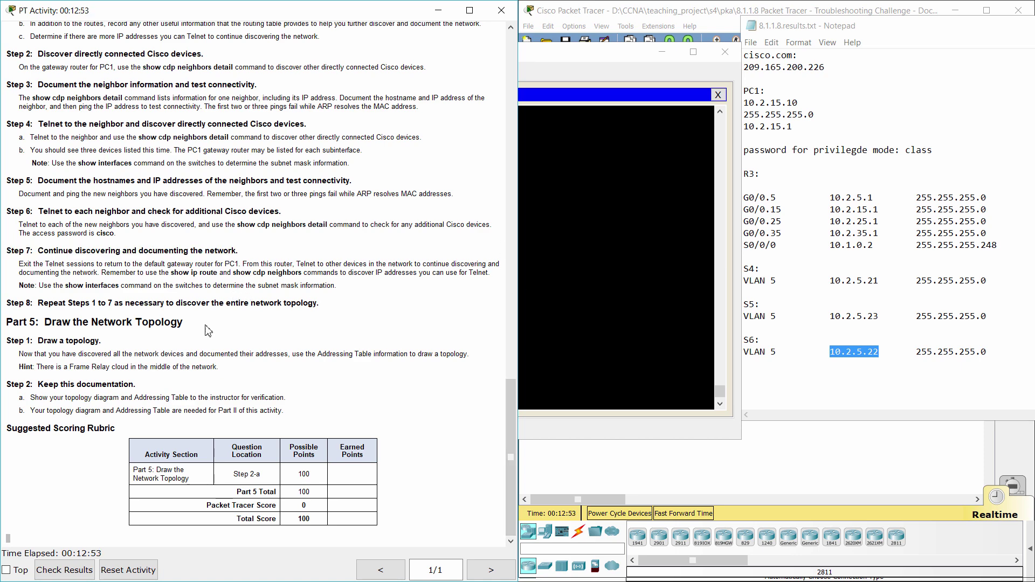
left_click(701, 464)
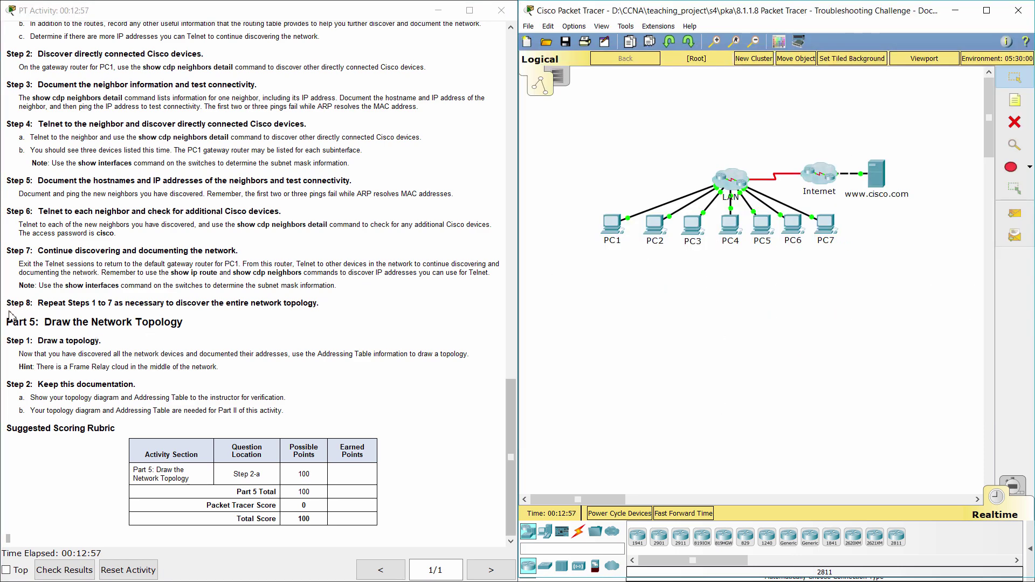
left_click_drag(5, 303, 334, 291)
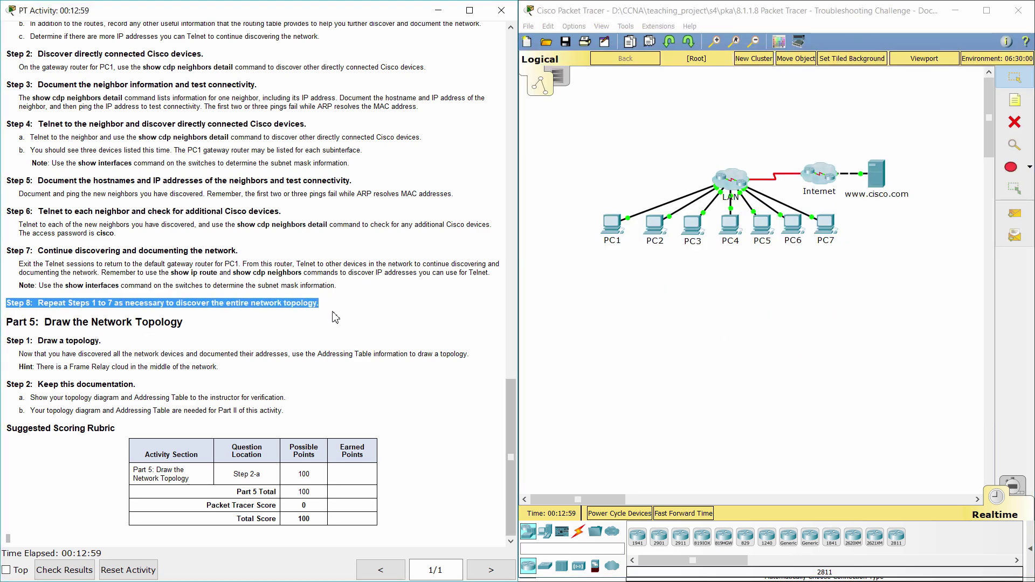
scroll(317, 356, "up", 4)
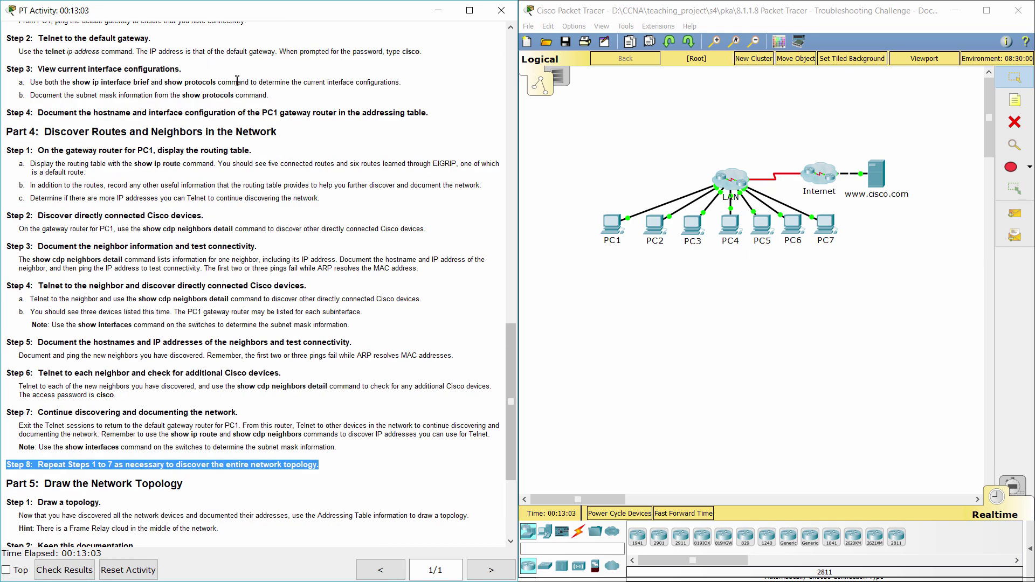
scroll(286, 399, "down", 3)
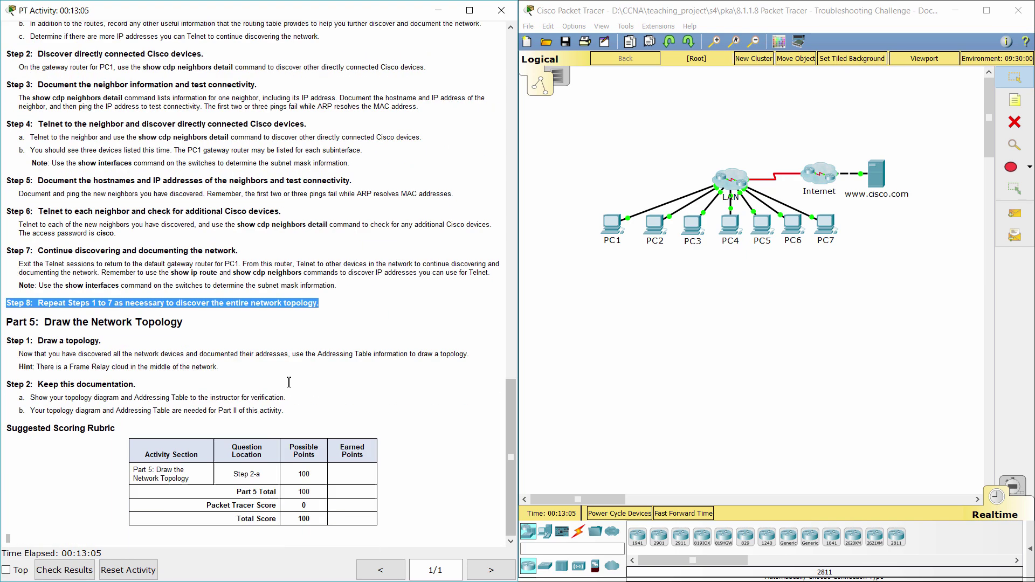
left_click(609, 232)
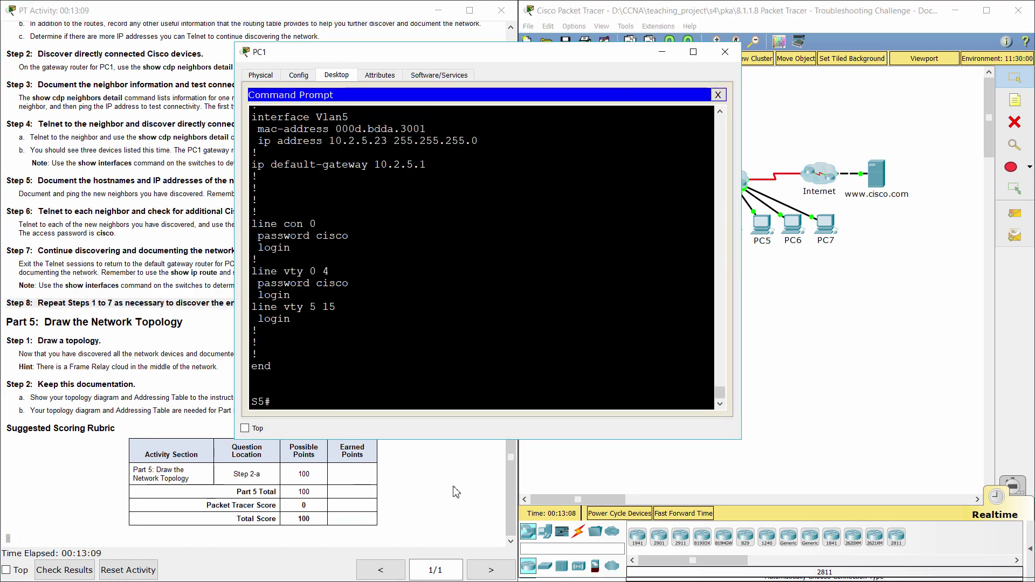
- Run show cdp neighbors detail on S5, confirming its neighbours S4 (10.2.5.21) and S6 (10.2.5.22)
type("show cdp neighbors")
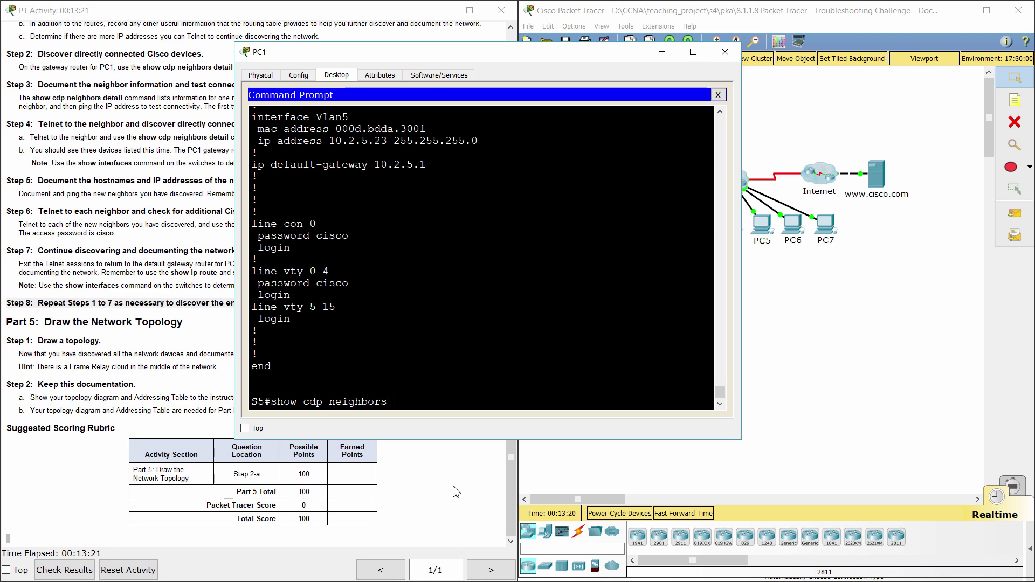
type("detail")
key("Return")
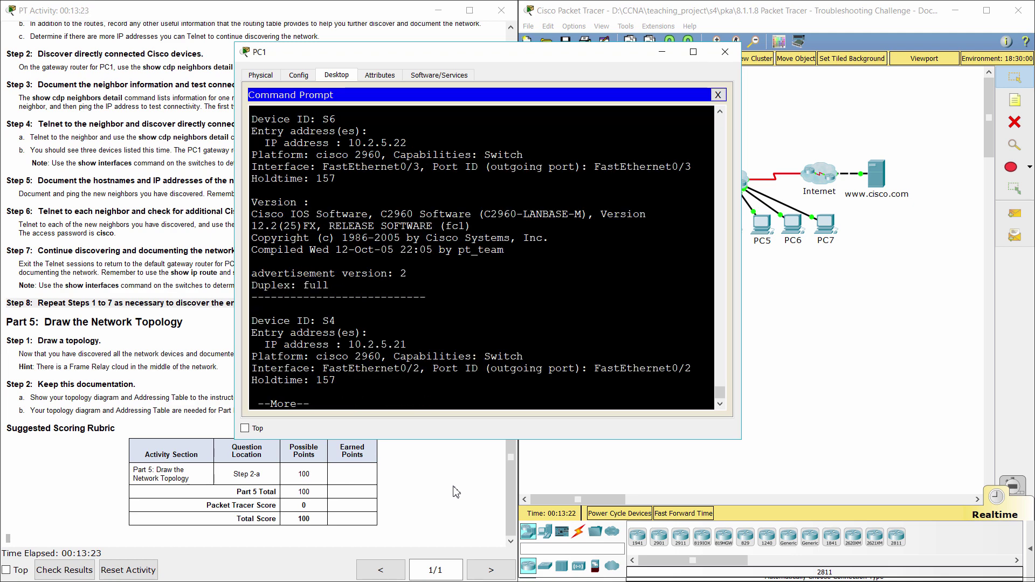
key("space")
key("Up")
key("Return")
left_click_drag(316, 336, 335, 336)
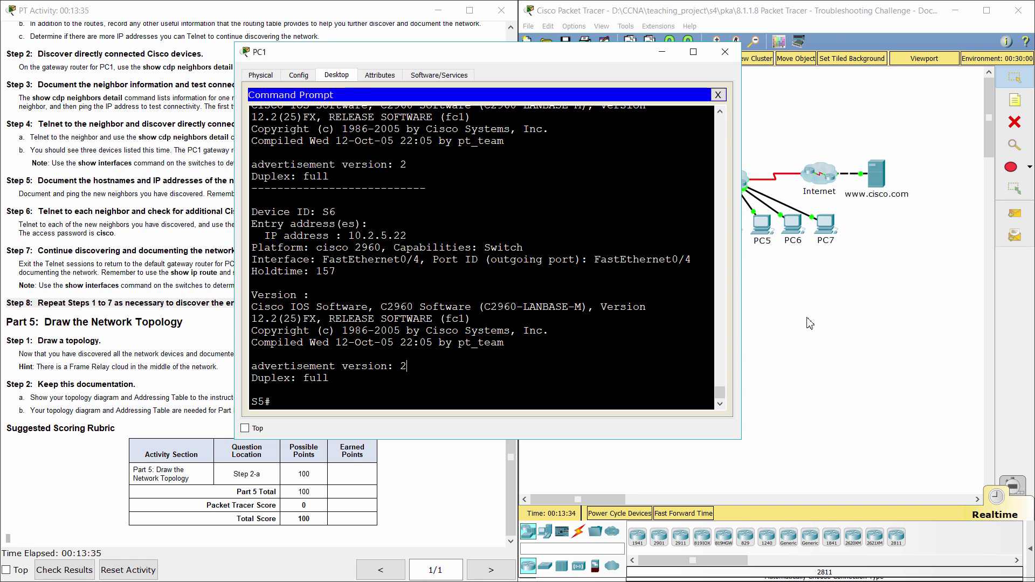
left_click(208, 320)
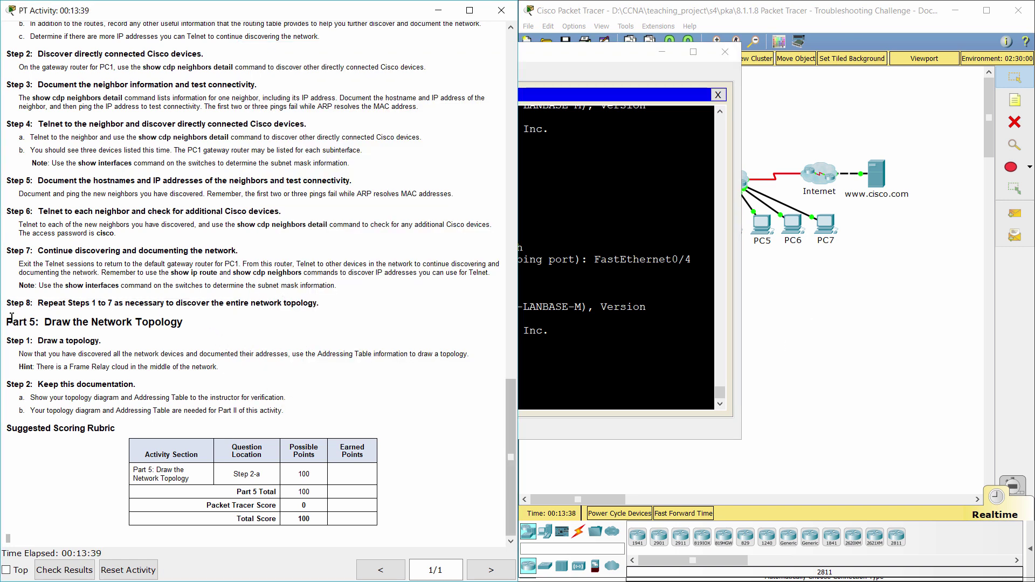
- Review Part 5 of the activity instructions, then switch to 8.1.1.8.results.docx in Word
left_click_drag(11, 322, 193, 319)
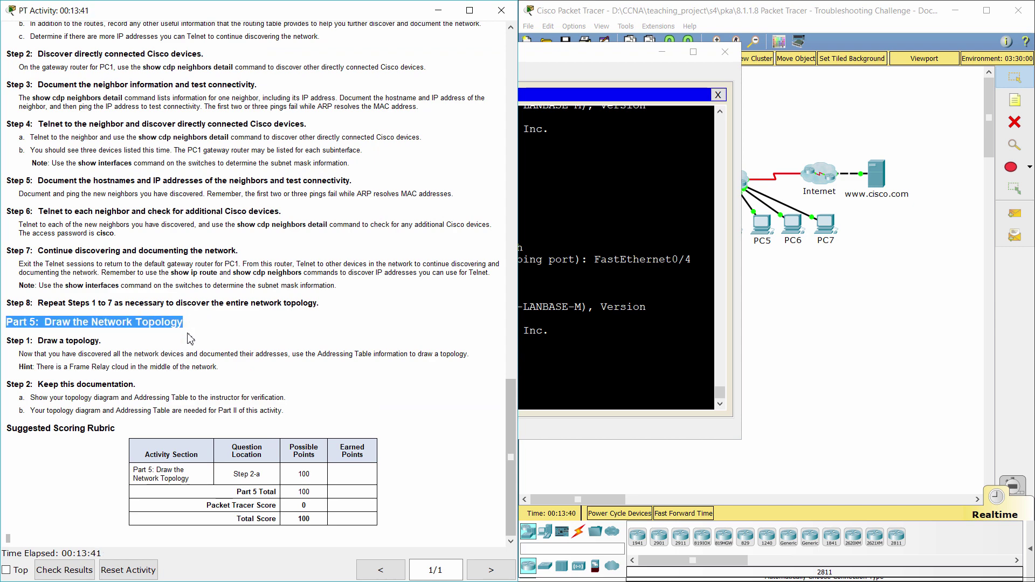
left_click(152, 347)
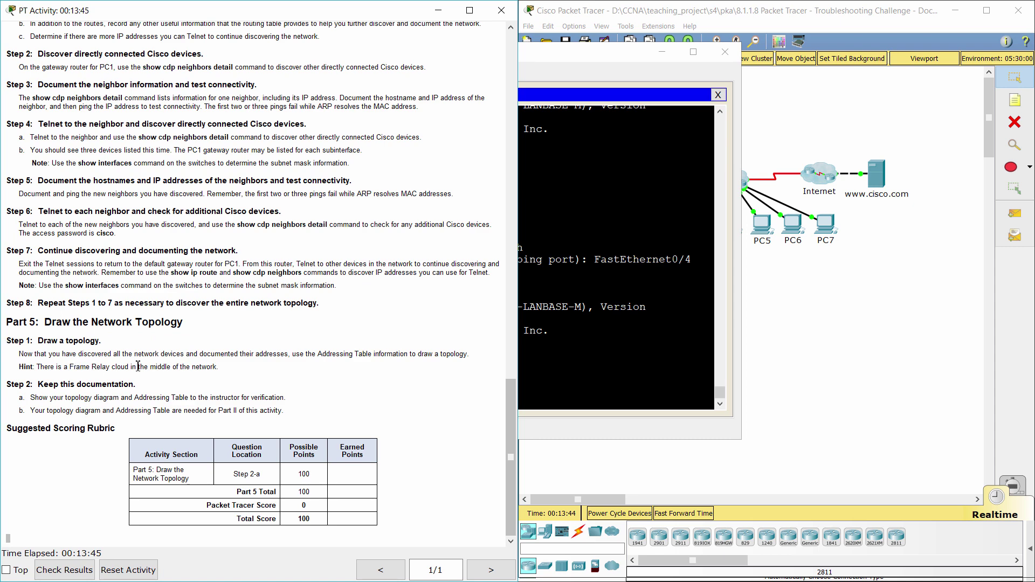
left_click(797, 369)
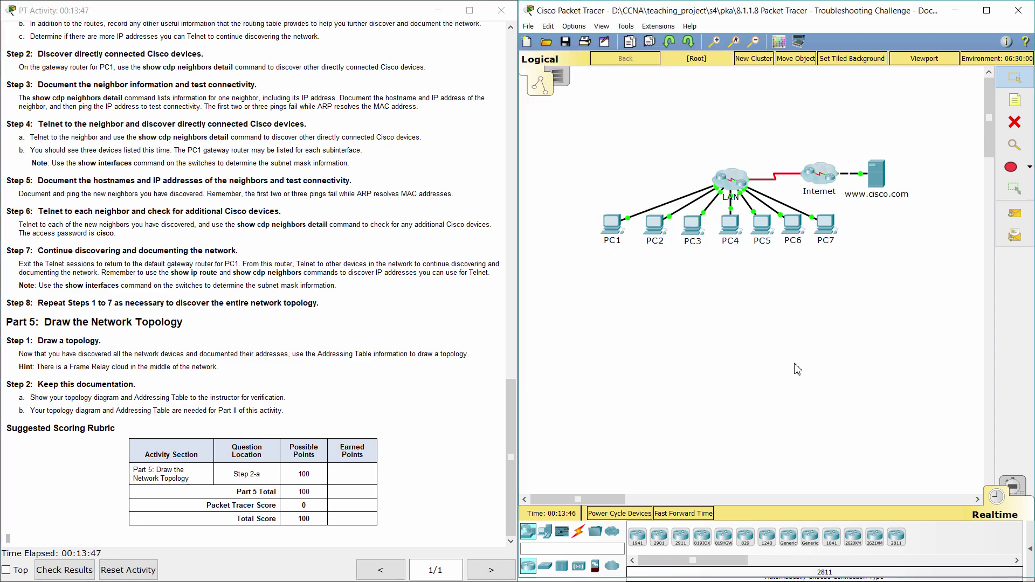
left_click(317, 354)
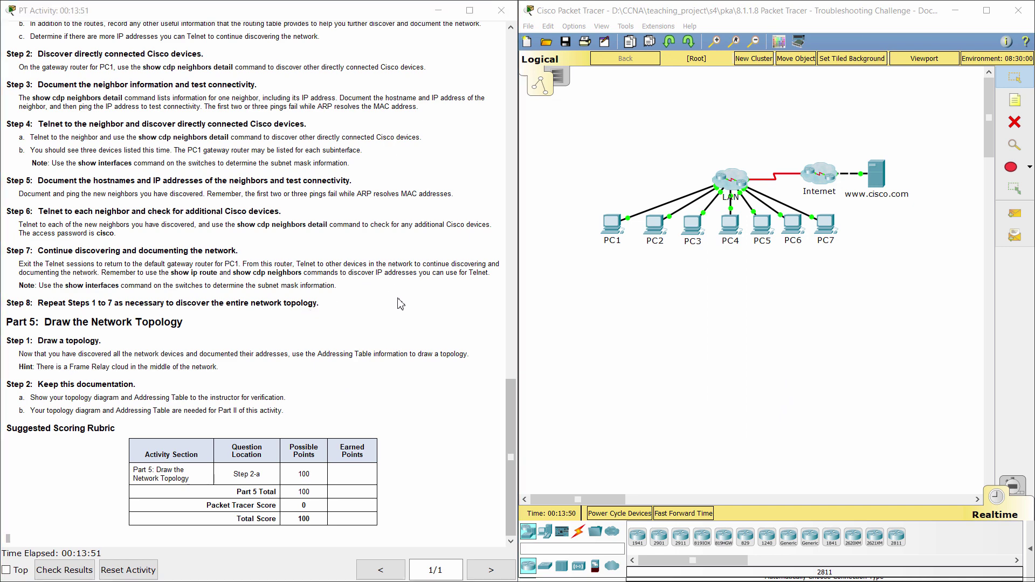
key("alt+Tab")
key("alt+shift+Tab")
key("alt+shift+Tab")
key("alt+shift+Tab")
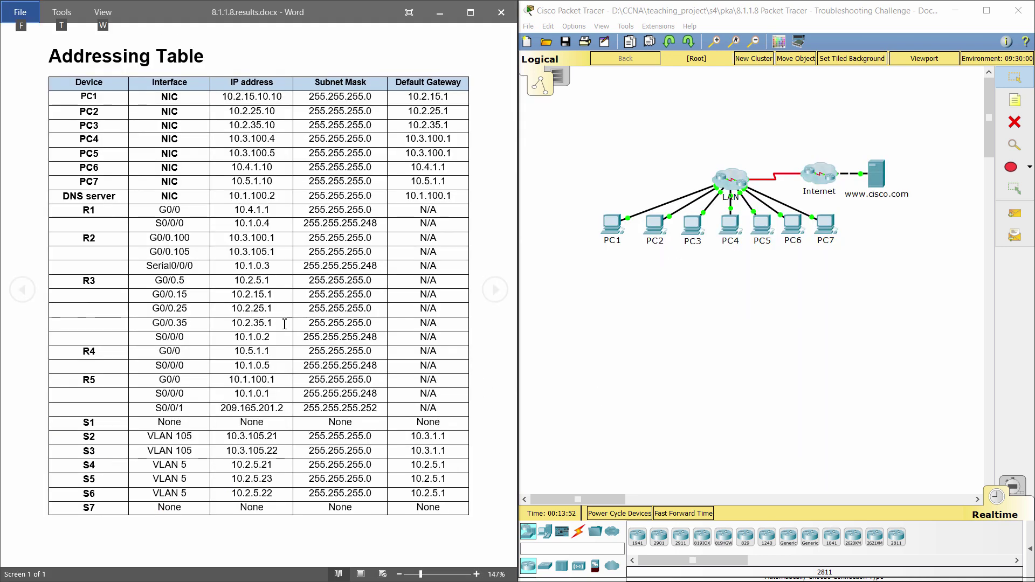
- Show the 8.1.1.8.results.pkt topology window beside Word's completed addressing table
left_click(20, 134)
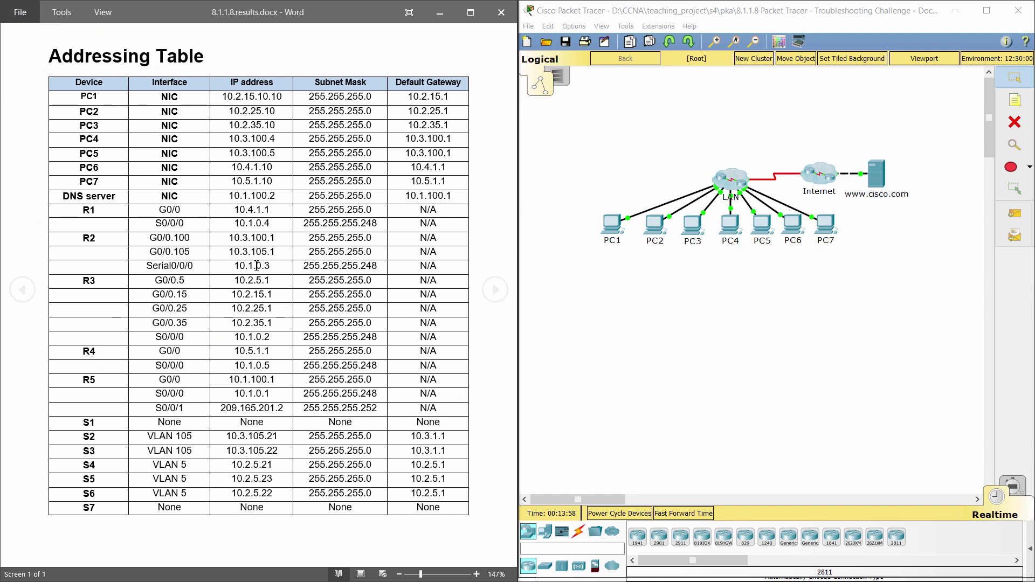
key("alt+Tab")
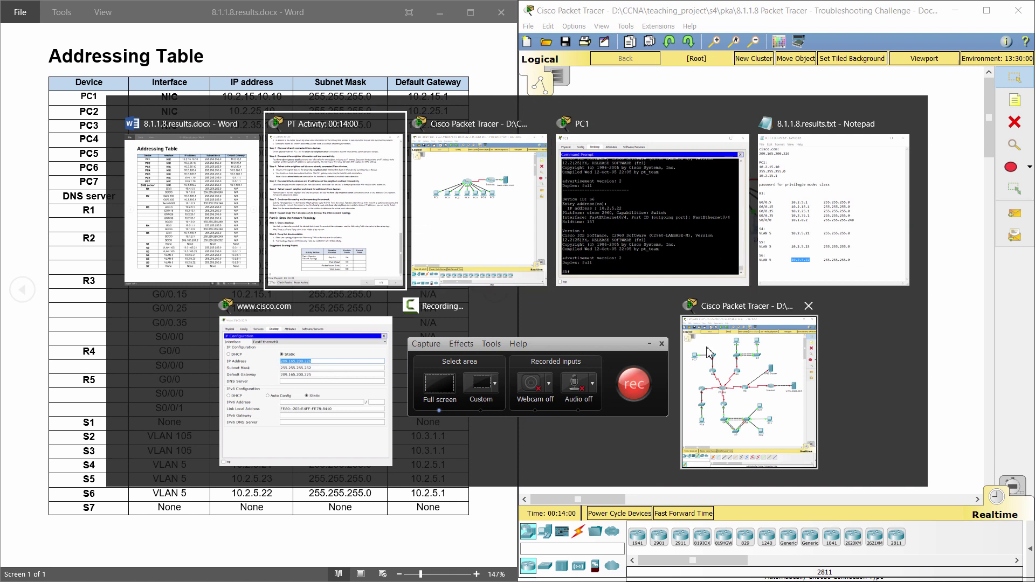
left_click(711, 358)
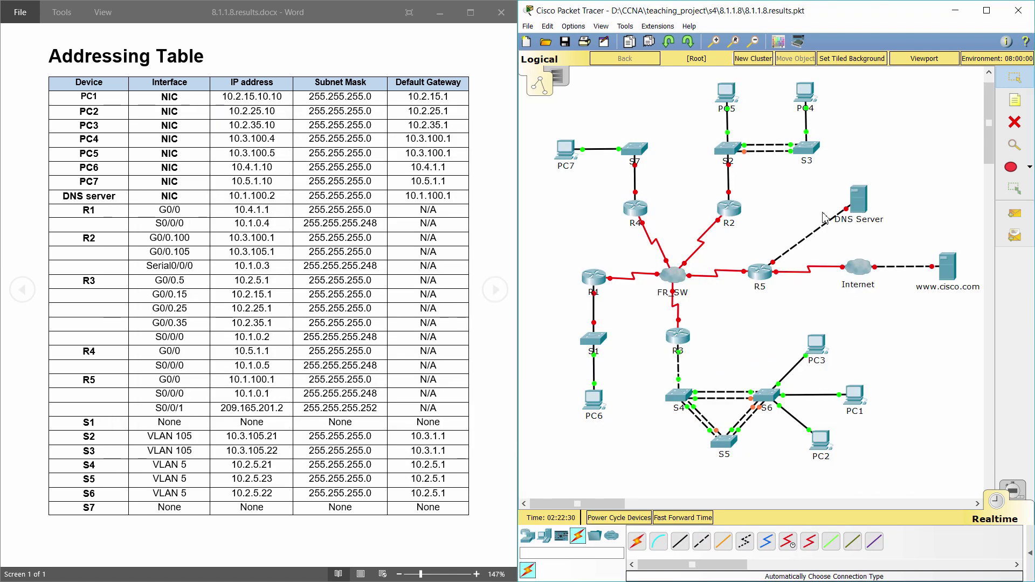